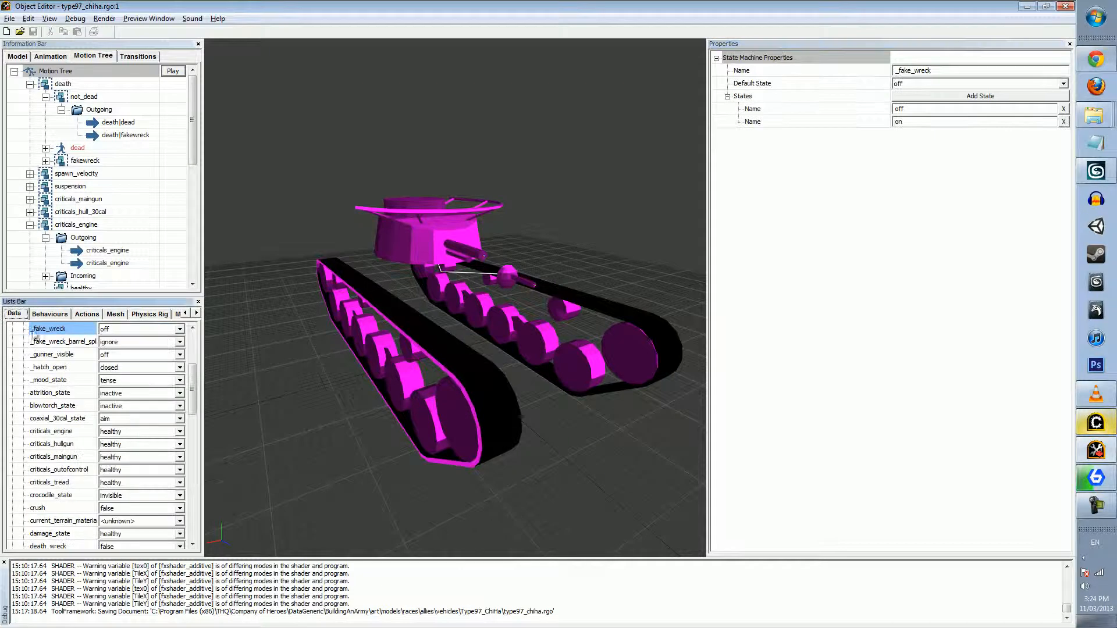
Review the properties of the death_wreck, death and _trigger events in the tank's data list
{"action": "scroll", "coordinate": [49, 403], "scroll_direction": "up", "scroll_amount": 5}
{"action": "scroll", "coordinate": [46, 401], "scroll_direction": "down", "scroll_amount": 10}
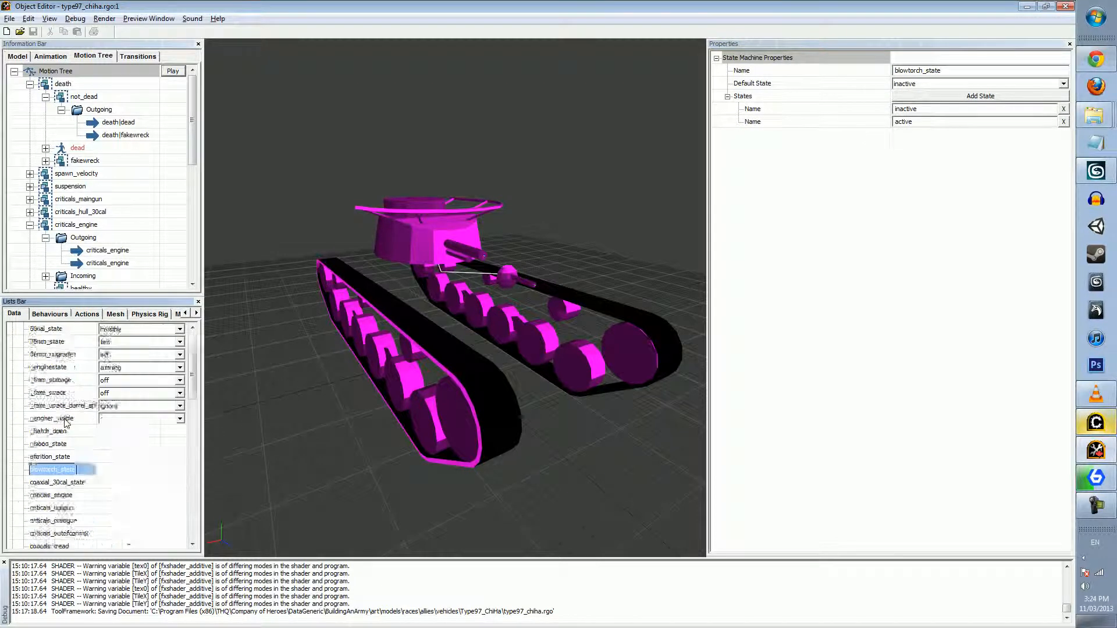
{"action": "scroll", "coordinate": [65, 424], "scroll_direction": "up", "scroll_amount": 6}
{"action": "left_click", "coordinate": [39, 342]}
{"action": "left_click", "coordinate": [54, 366]}
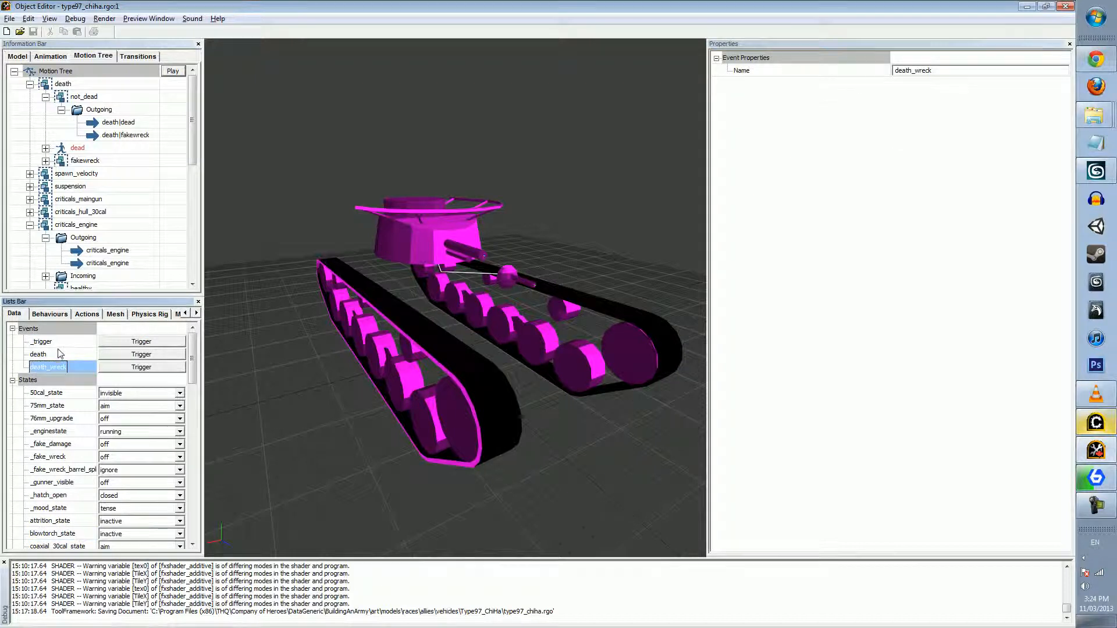
{"action": "left_click", "coordinate": [48, 354]}
{"action": "left_click", "coordinate": [51, 342]}
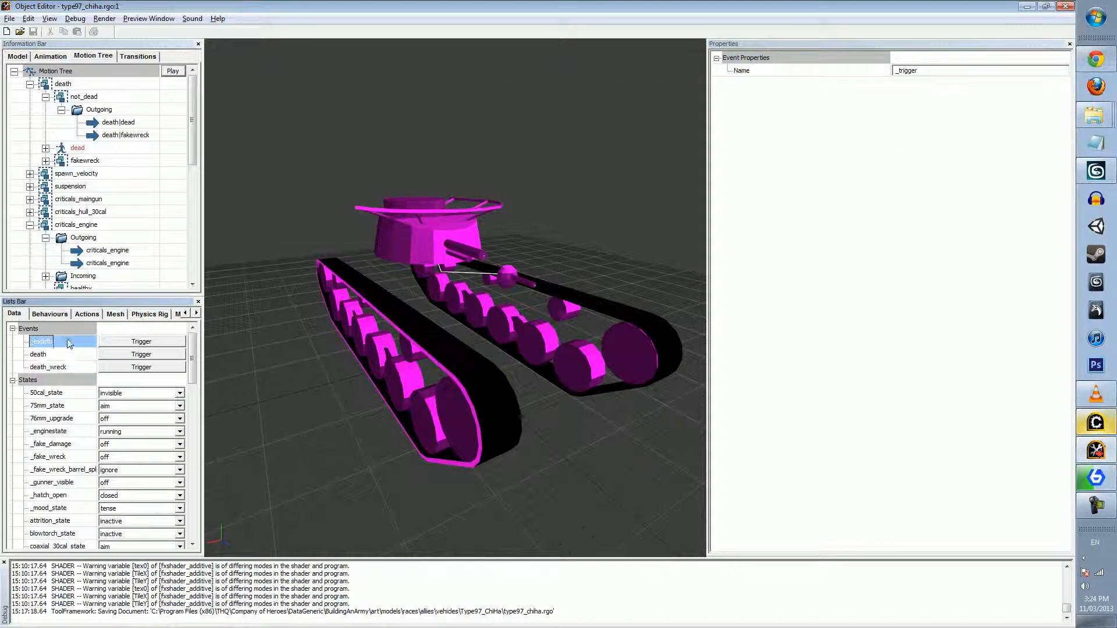
{"action": "left_click", "coordinate": [41, 355]}
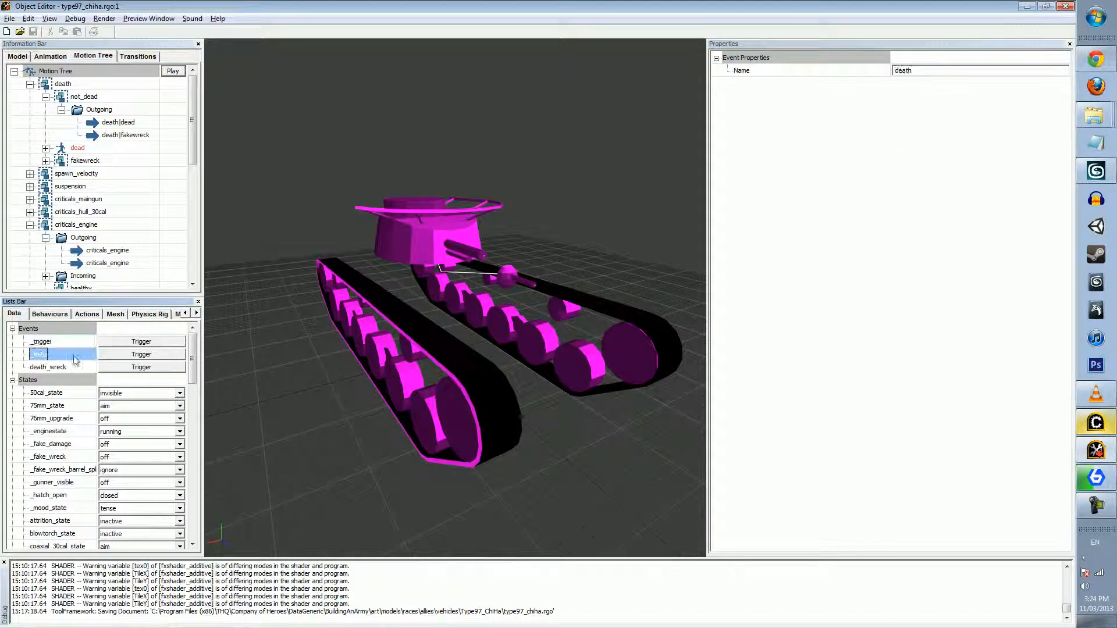
Trigger the death event to preview its effect on the tank, and glance at the behaviours list
{"action": "left_click", "coordinate": [124, 356]}
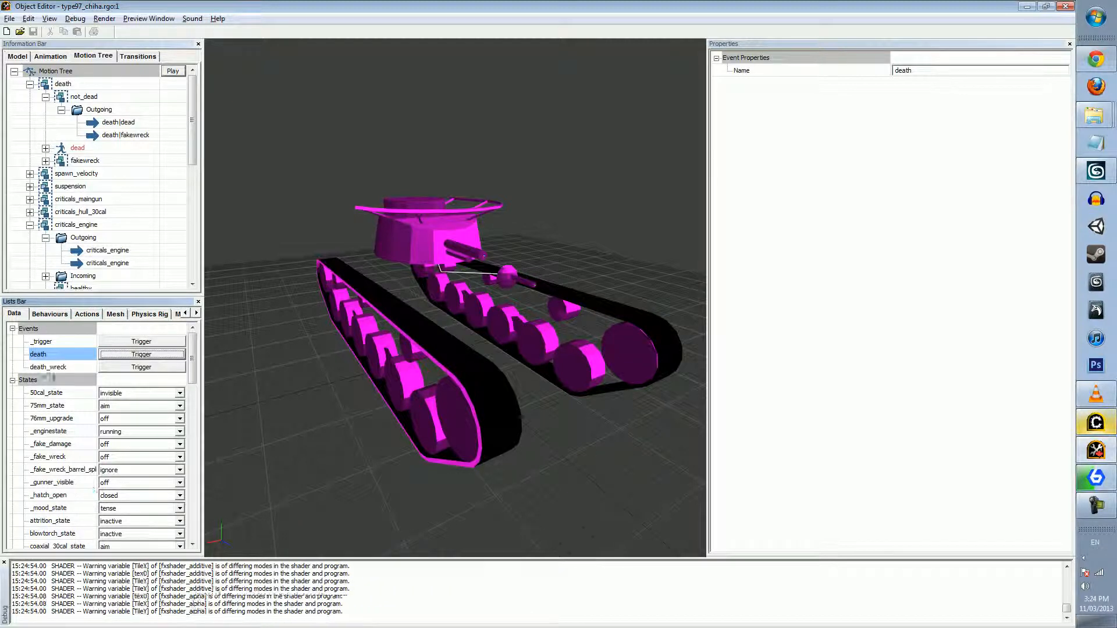
{"action": "left_click", "coordinate": [49, 314]}
{"action": "left_click", "coordinate": [16, 314]}
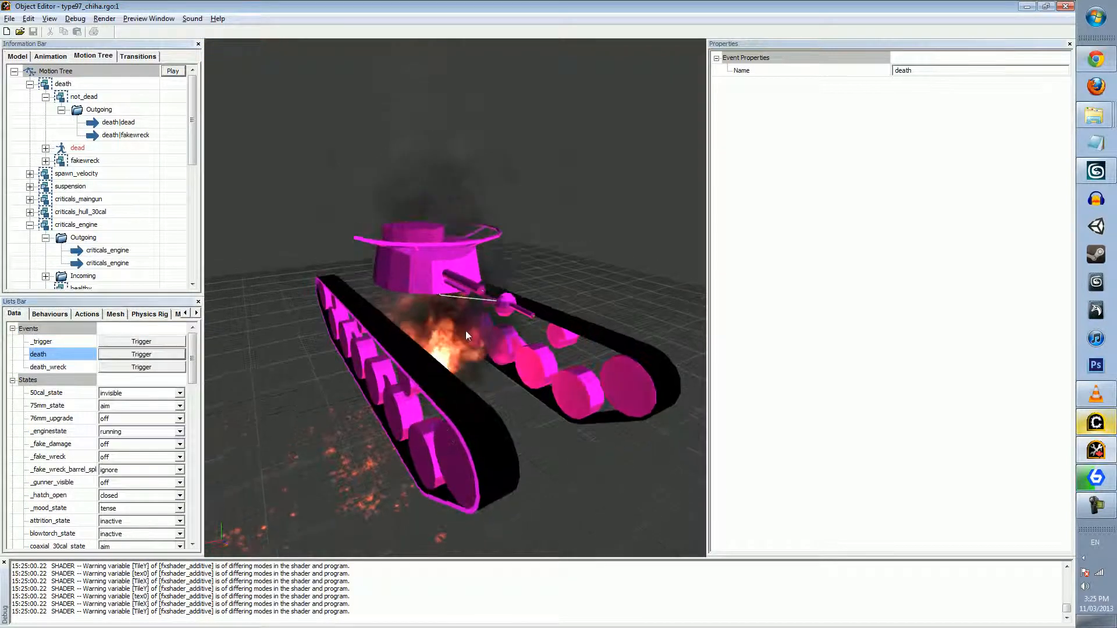
{"action": "left_click", "coordinate": [49, 314]}
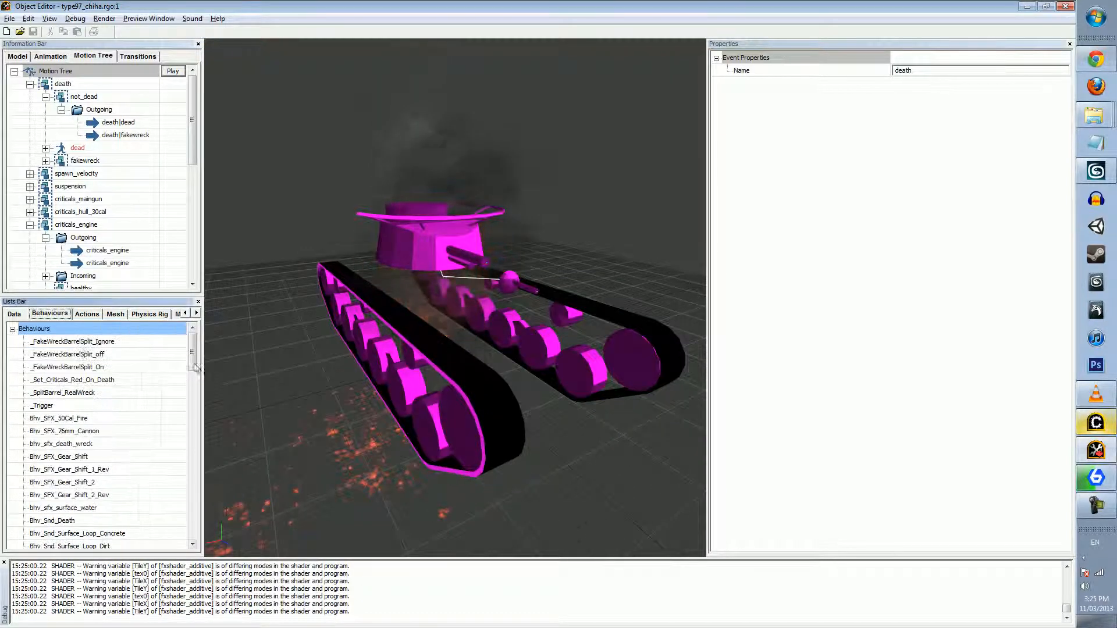
{"action": "left_click", "coordinate": [16, 314]}
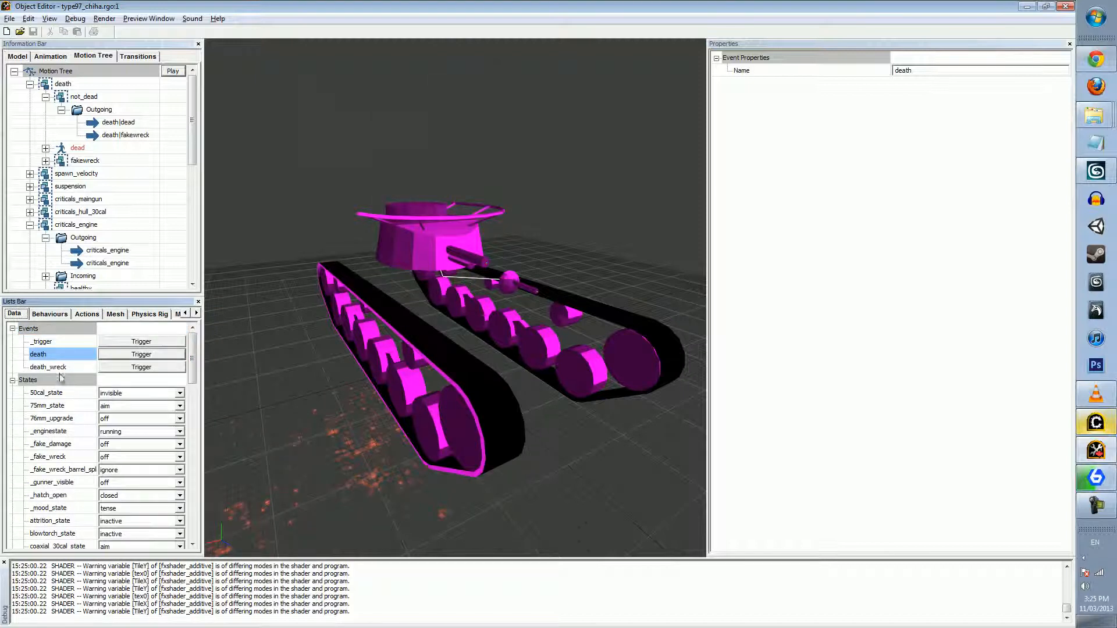
Examine the 76mm_upgrade state machine and the engine_rpm variable among the tank's states and variables
{"action": "left_click", "coordinate": [55, 418]}
{"action": "scroll", "coordinate": [60, 406], "scroll_direction": "down", "scroll_amount": 1}
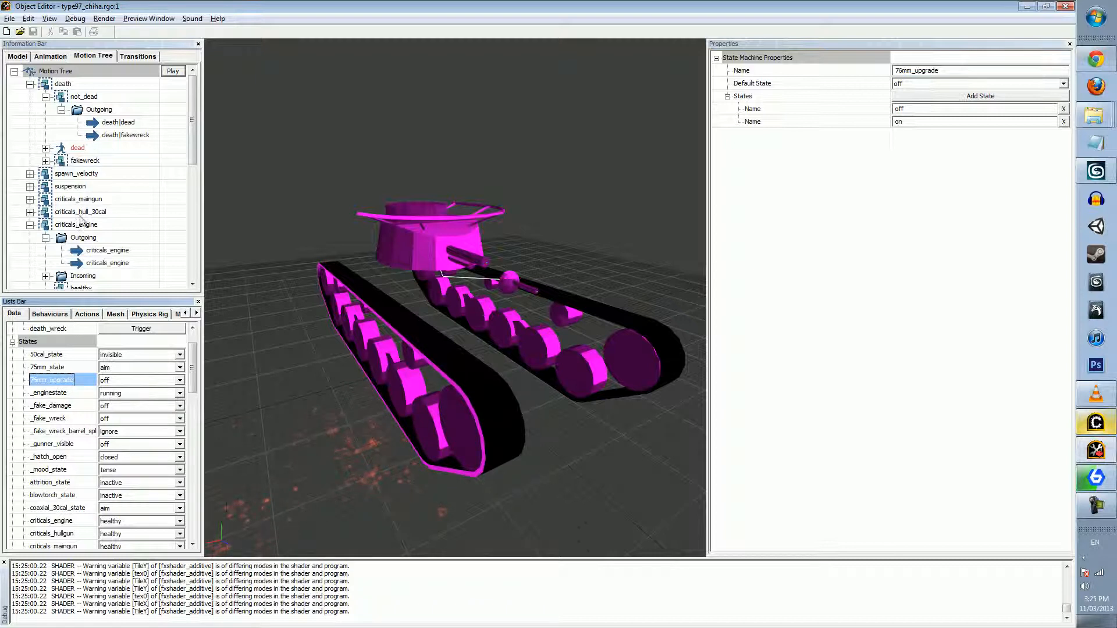
{"action": "scroll", "coordinate": [80, 275], "scroll_direction": "down", "scroll_amount": 2}
{"action": "scroll", "coordinate": [66, 360], "scroll_direction": "up", "scroll_amount": 2}
{"action": "scroll", "coordinate": [64, 386], "scroll_direction": "down", "scroll_amount": 1}
{"action": "scroll", "coordinate": [66, 343], "scroll_direction": "down", "scroll_amount": 10}
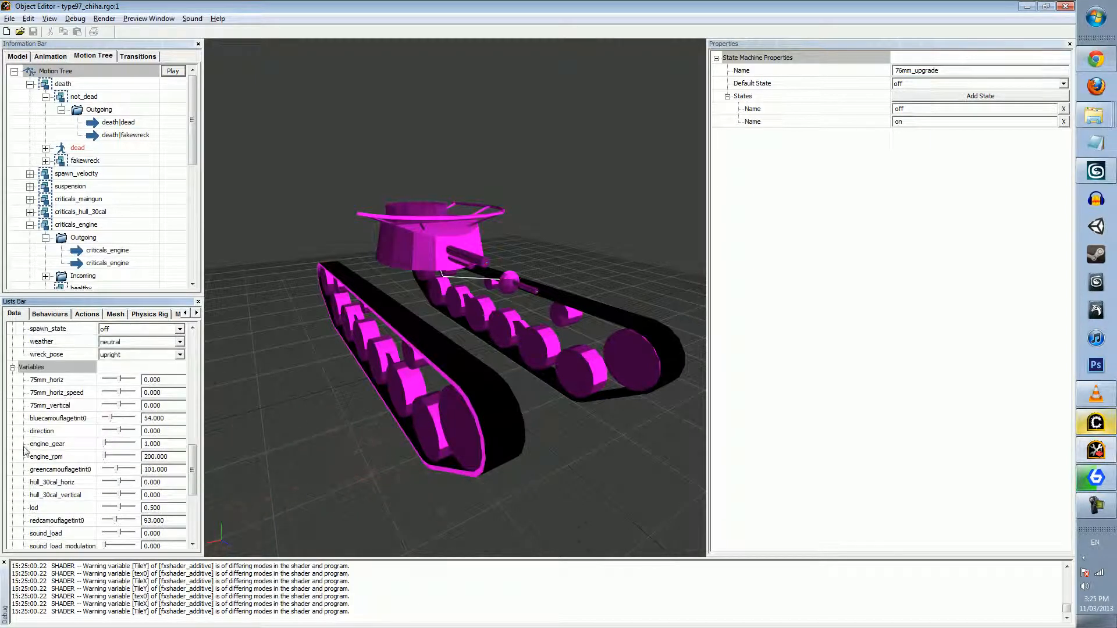
{"action": "scroll", "coordinate": [60, 378], "scroll_direction": "down", "scroll_amount": 2}
{"action": "left_click", "coordinate": [55, 419]}
{"action": "scroll", "coordinate": [53, 434], "scroll_direction": "down", "scroll_amount": 1}
{"action": "scroll", "coordinate": [51, 437], "scroll_direction": "up", "scroll_amount": 1}
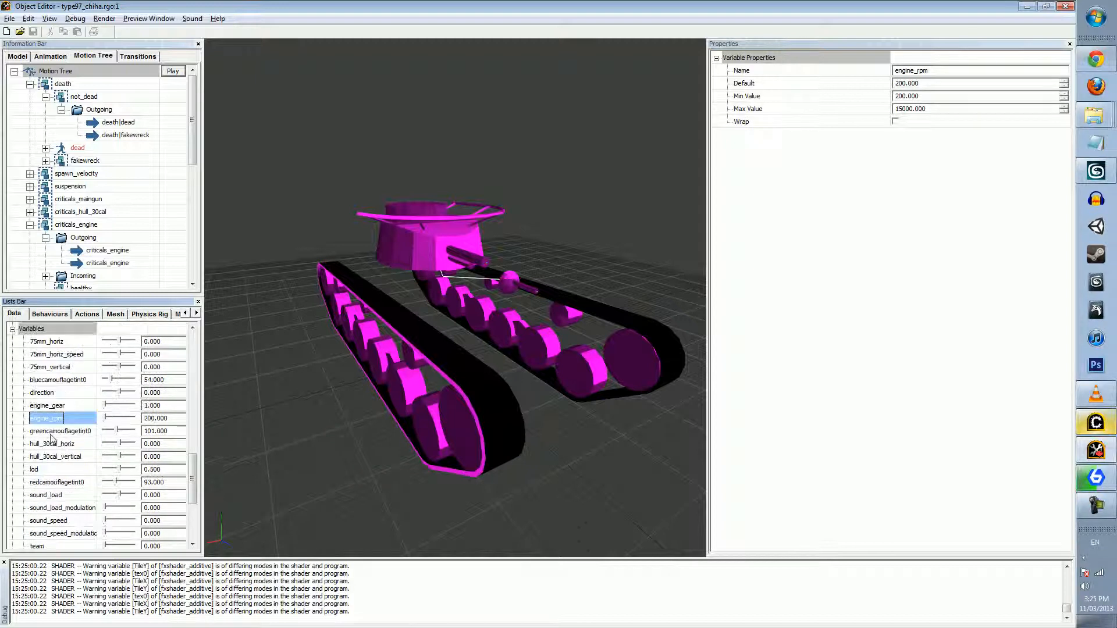
Set the 75mm_horiz variable to 31.846 and view the properties of bluecamouflagetint0
{"action": "mouse_move", "coordinate": [119, 344]}
{"action": "left_mouse_down"}
{"action": "mouse_move", "coordinate": [135, 344]}
{"action": "mouse_move", "coordinate": [124, 347]}
{"action": "left_mouse_up"}
{"action": "left_click", "coordinate": [49, 380]}
{"action": "scroll", "coordinate": [44, 381], "scroll_direction": "down", "scroll_amount": 1}
{"action": "scroll", "coordinate": [44, 381], "scroll_direction": "up", "scroll_amount": 2}
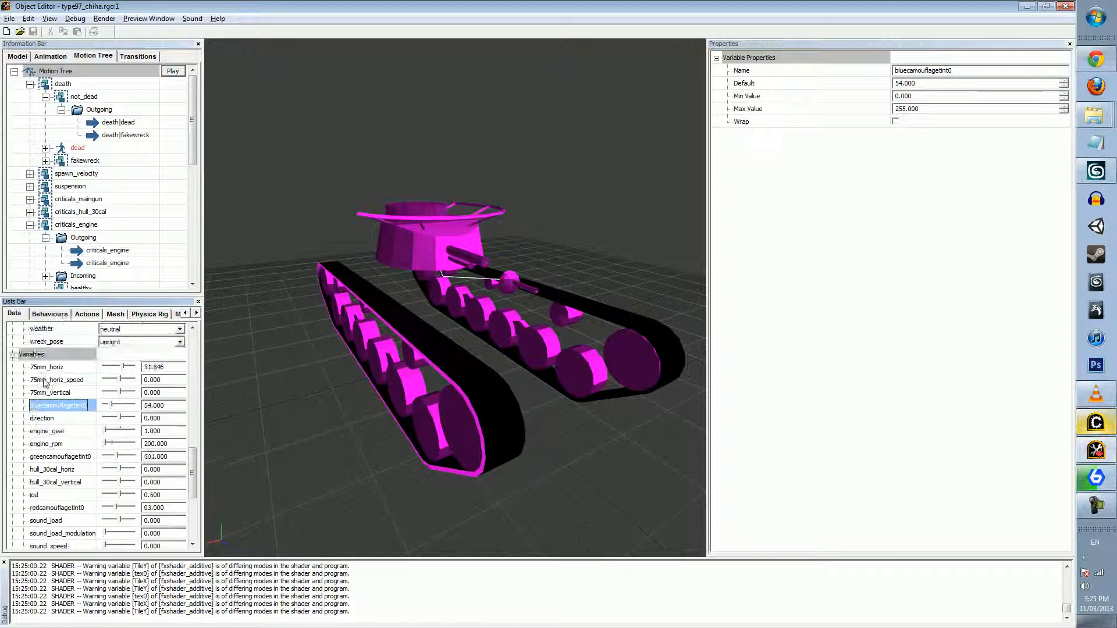
{"action": "scroll", "coordinate": [44, 387], "scroll_direction": "down", "scroll_amount": 1}
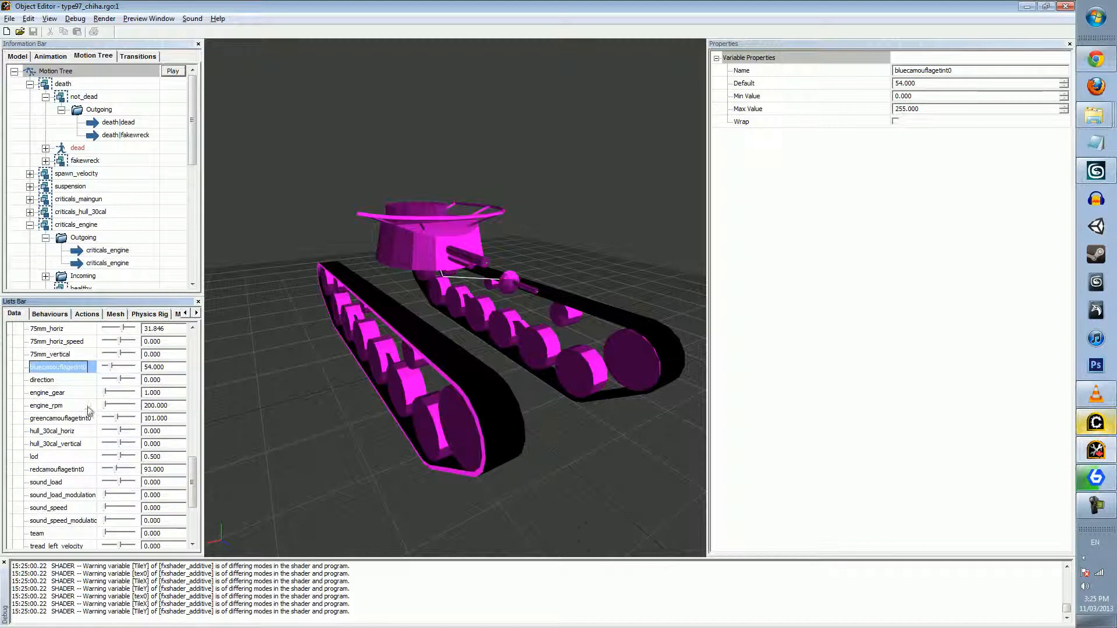
{"action": "scroll", "coordinate": [62, 415], "scroll_direction": "up", "scroll_amount": 1}
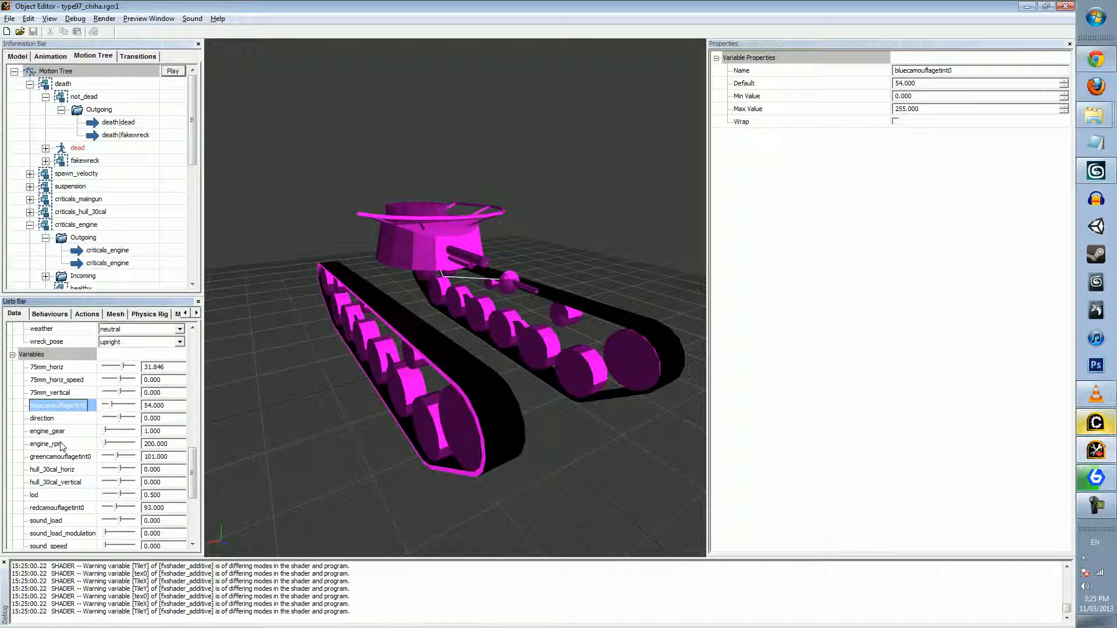
Examine the 75mm_horiz variable's default, minimum, maximum and wrap properties alongside the tank's turret
{"action": "left_click", "coordinate": [59, 377]}
{"action": "left_click", "coordinate": [61, 368]}
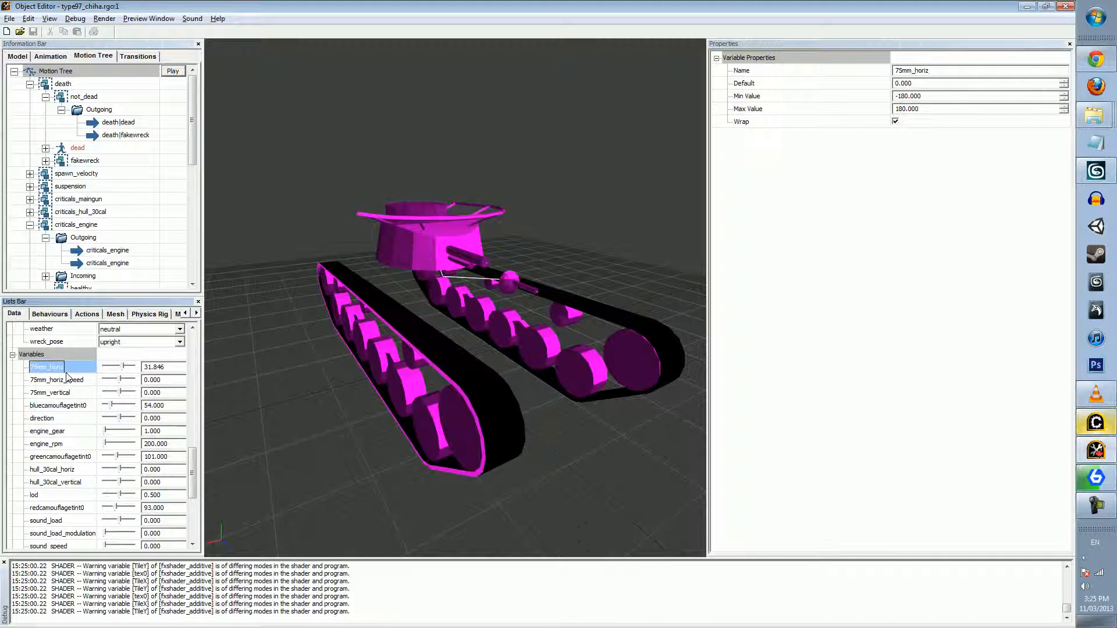
{"action": "left_click", "coordinate": [59, 377]}
{"action": "left_click", "coordinate": [65, 368]}
{"action": "middle_click_drag", "start_coordinate": [455, 356], "coordinate": [464, 421]}
{"action": "mouse_move", "coordinate": [349, 366]}
{"action": "right_mouse_down"}
{"action": "mouse_move", "coordinate": [372, 325]}
{"action": "mouse_move", "coordinate": [350, 367]}
{"action": "right_mouse_up"}
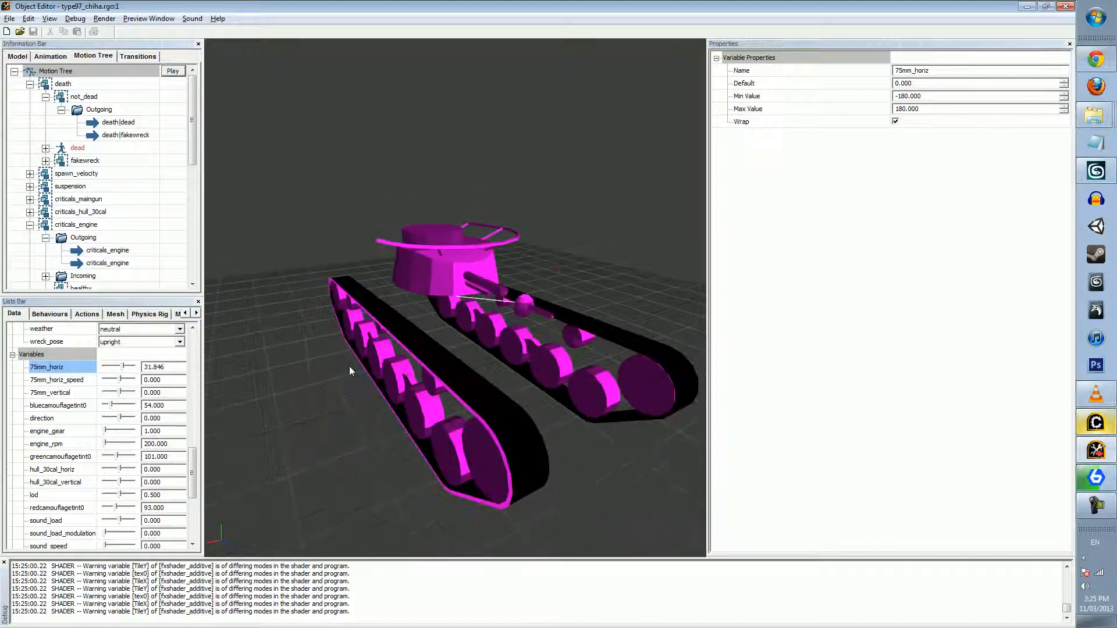
Try the 75mm_horiz variable at 20.769, 103.846 and 27.692 while checking the turret in the preview
{"action": "left_click", "coordinate": [121, 367]}
{"action": "scroll", "coordinate": [19, 392], "scroll_direction": "down", "scroll_amount": 10}
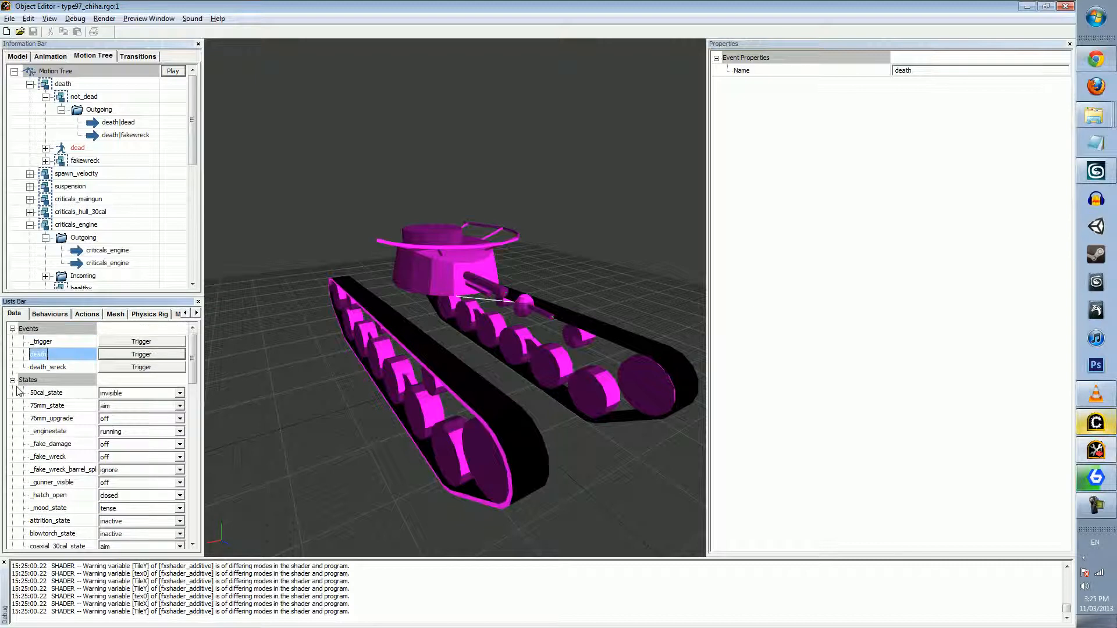
{"action": "left_click_drag", "start_coordinate": [115, 392], "coordinate": [122, 394]}
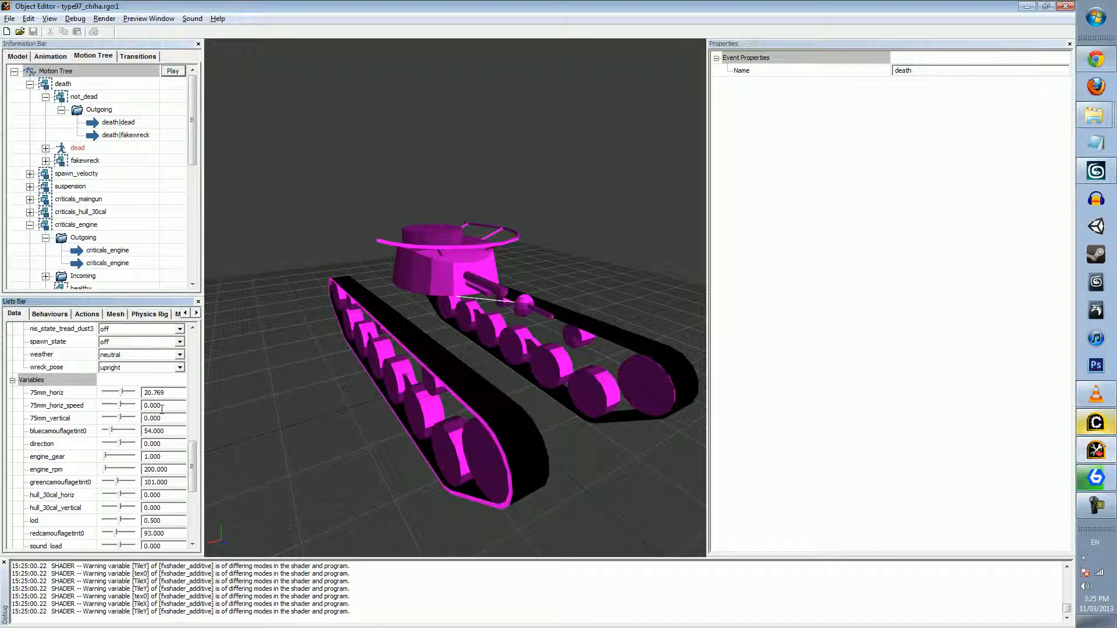
{"action": "middle_click_drag", "start_coordinate": [608, 387], "coordinate": [436, 402]}
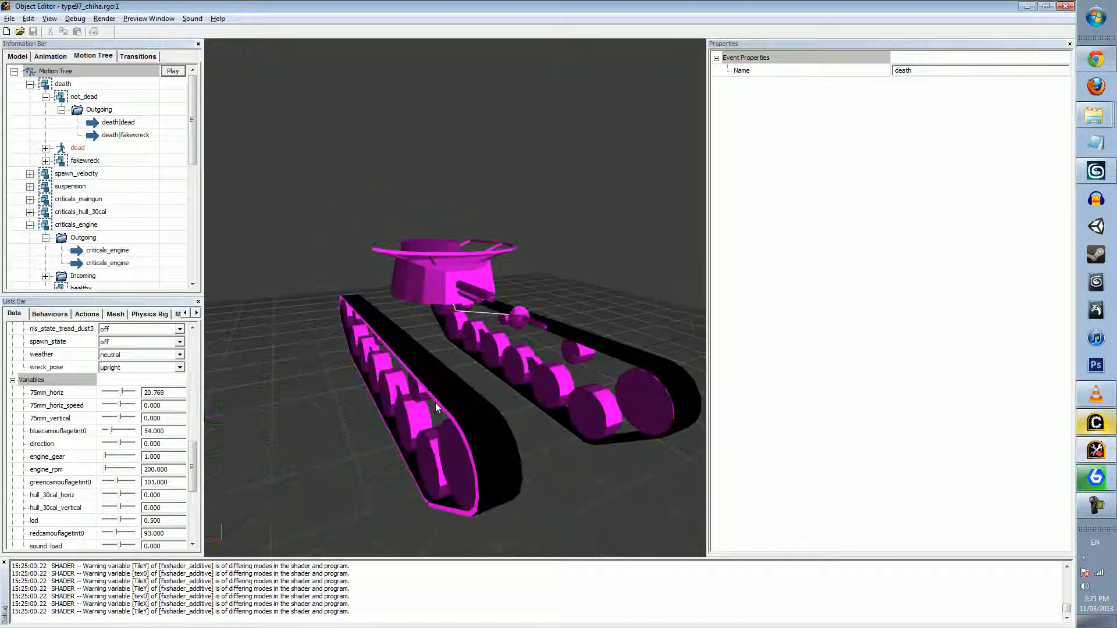
{"action": "left_click_drag", "start_coordinate": [123, 398], "coordinate": [130, 398]}
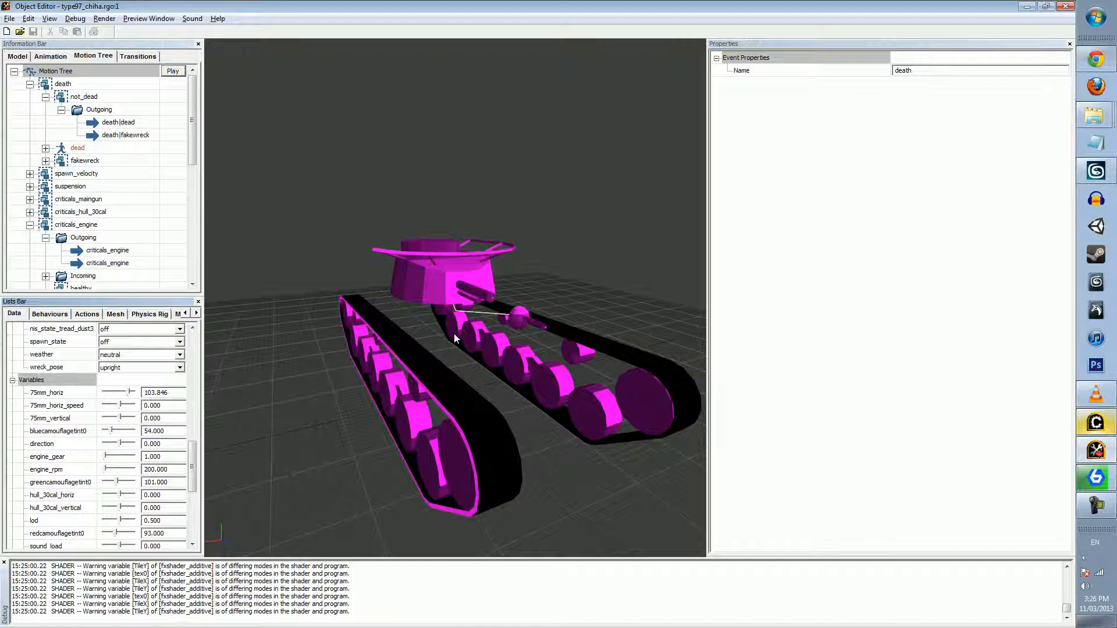
{"action": "left_click_drag", "start_coordinate": [129, 396], "coordinate": [124, 398]}
{"action": "left_click_drag", "start_coordinate": [530, 382], "coordinate": [357, 374]}
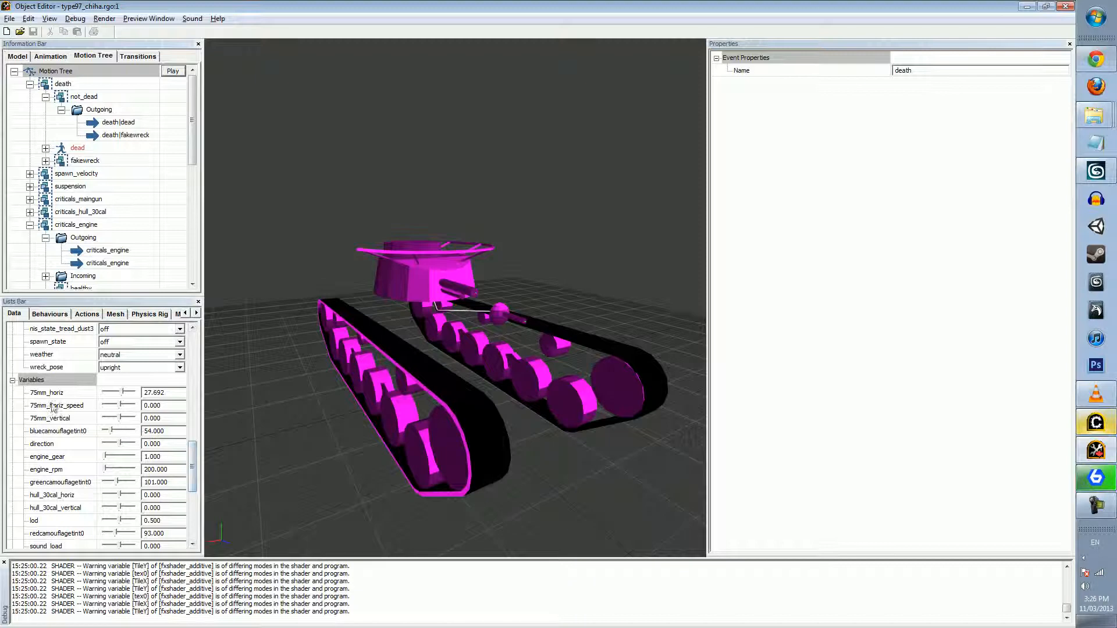
Look through the tank's full list of variables, states and events
{"action": "scroll", "coordinate": [21, 446], "scroll_direction": "down", "scroll_amount": 1}
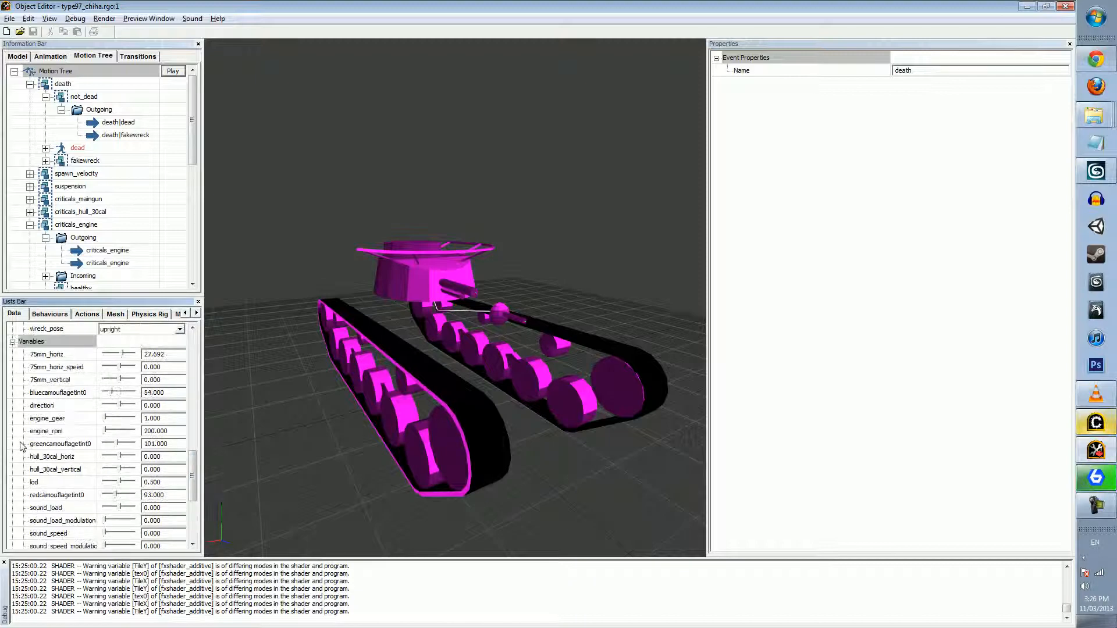
{"action": "scroll", "coordinate": [21, 444], "scroll_direction": "up", "scroll_amount": 1}
{"action": "scroll", "coordinate": [24, 440], "scroll_direction": "down", "scroll_amount": 1}
{"action": "scroll", "coordinate": [34, 442], "scroll_direction": "down", "scroll_amount": 4}
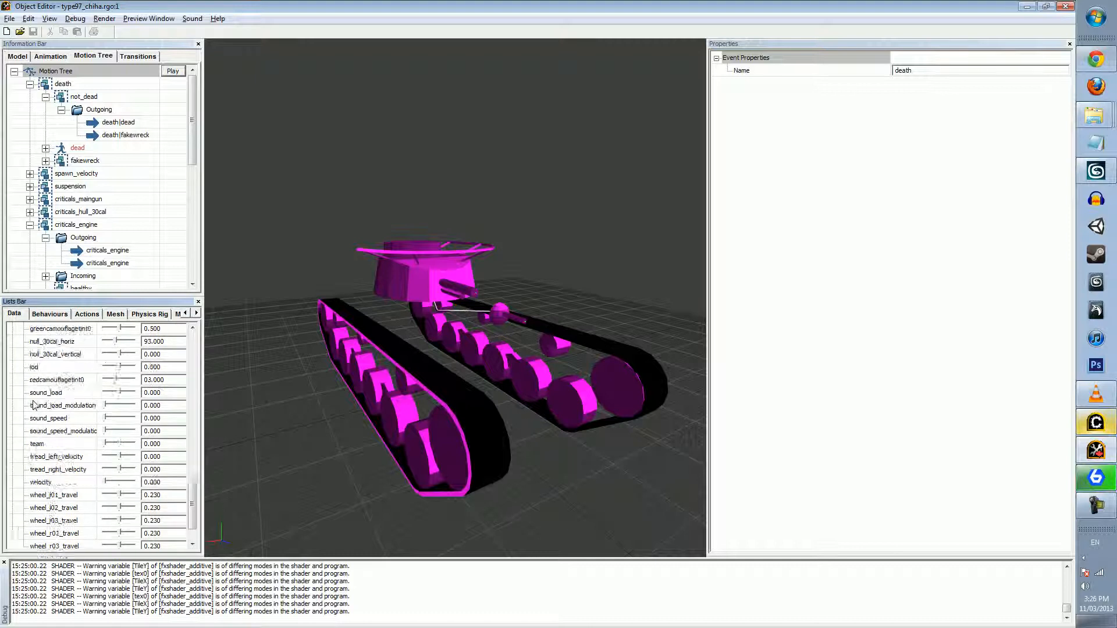
{"action": "scroll", "coordinate": [35, 494], "scroll_direction": "up", "scroll_amount": 10}
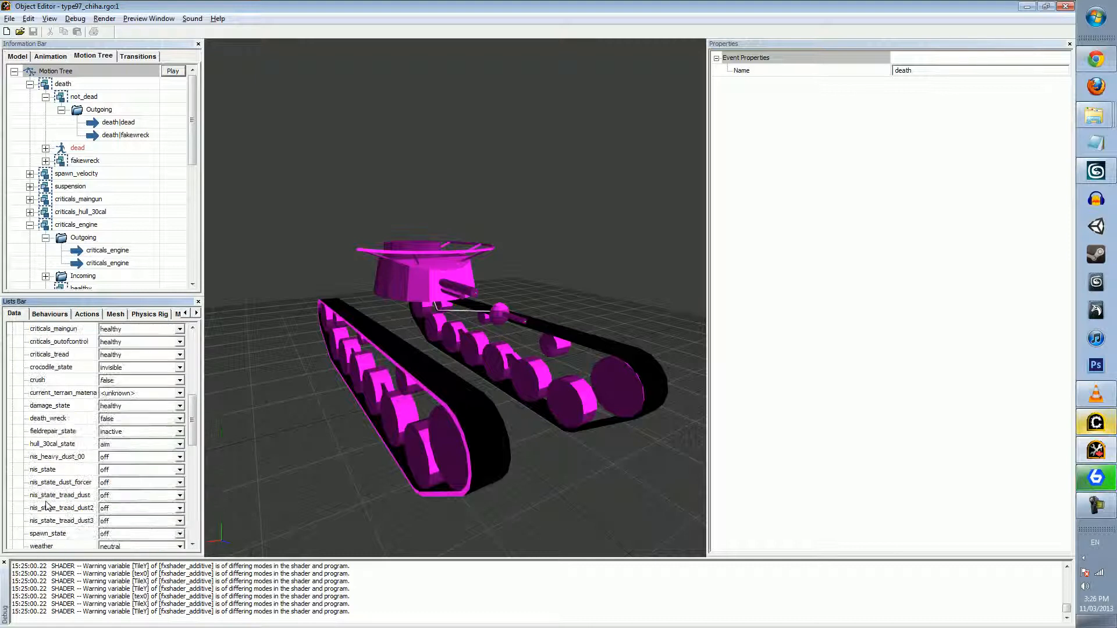
{"action": "scroll", "coordinate": [52, 405], "scroll_direction": "down", "scroll_amount": 6}
{"action": "scroll", "coordinate": [53, 405], "scroll_direction": "down", "scroll_amount": 8}
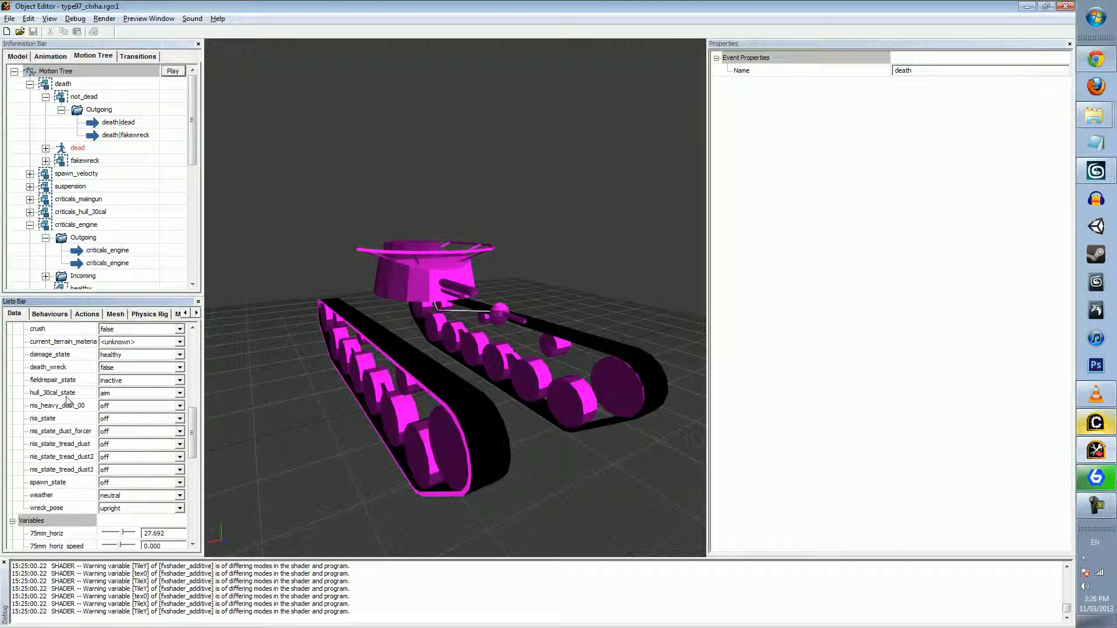
{"action": "scroll", "coordinate": [46, 425], "scroll_direction": "up", "scroll_amount": 14}
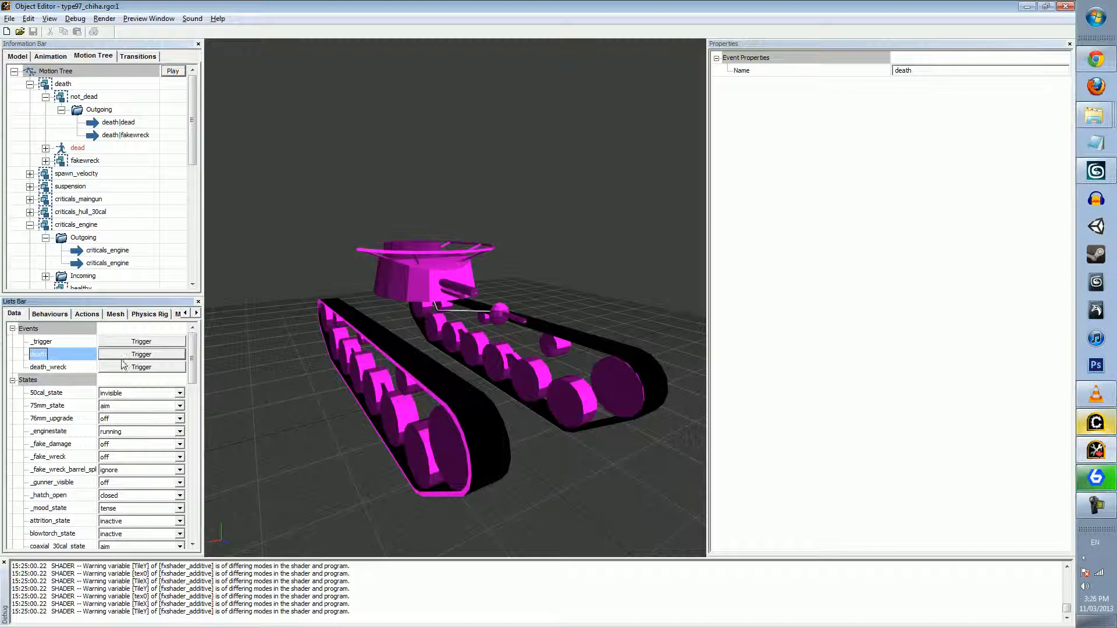
Inspect the _enginestate state machine and the state options it offers
{"action": "scroll", "coordinate": [75, 378], "scroll_direction": "down", "scroll_amount": 1}
{"action": "left_click", "coordinate": [64, 406]}
{"action": "left_click", "coordinate": [125, 409]}
{"action": "left_click", "coordinate": [129, 396]}
{"action": "left_click", "coordinate": [130, 396]}
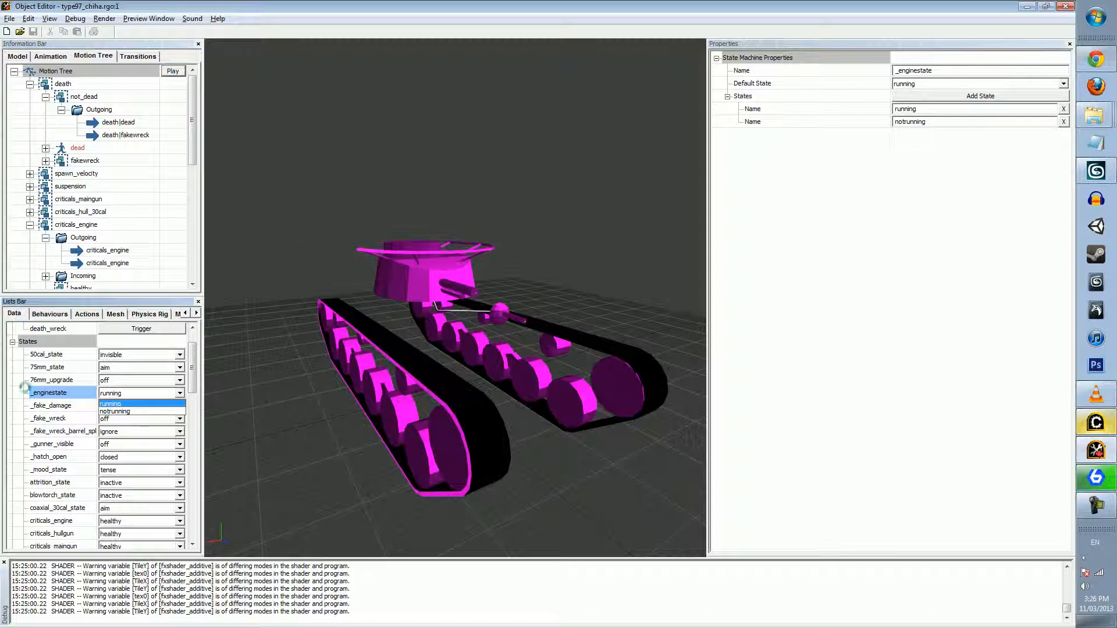
{"action": "left_click", "coordinate": [19, 393]}
Set the engine_rpm variable to 3160 and open its default value for editing
{"action": "scroll", "coordinate": [17, 395], "scroll_direction": "down", "scroll_amount": 6}
{"action": "scroll", "coordinate": [17, 392], "scroll_direction": "down", "scroll_amount": 6}
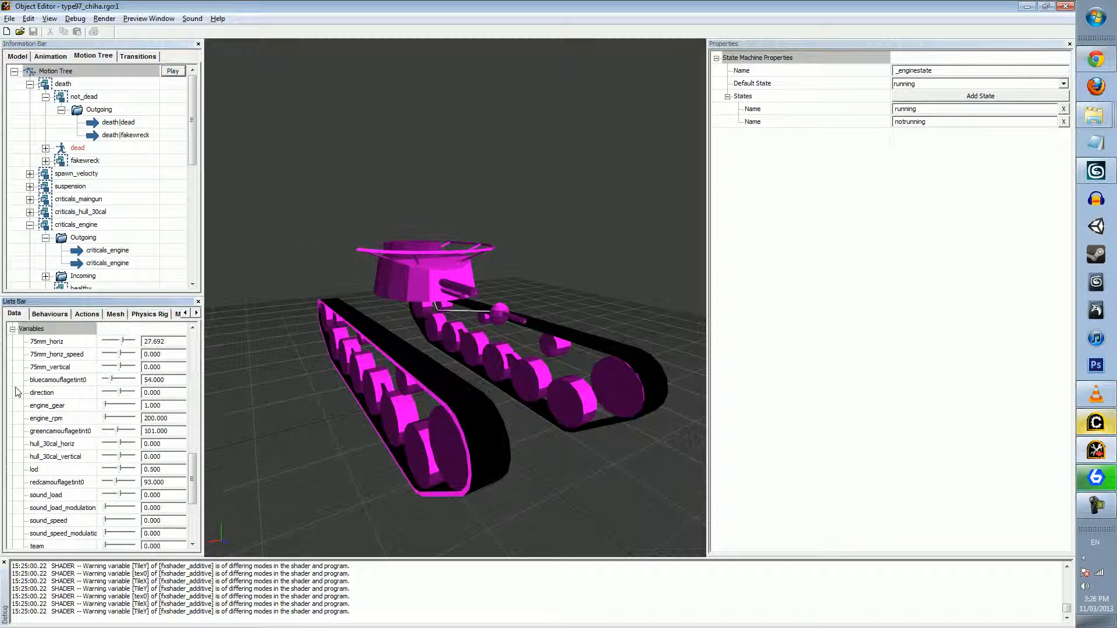
{"action": "left_click", "coordinate": [109, 381]}
{"action": "left_click", "coordinate": [59, 379]}
{"action": "left_click", "coordinate": [929, 83]}
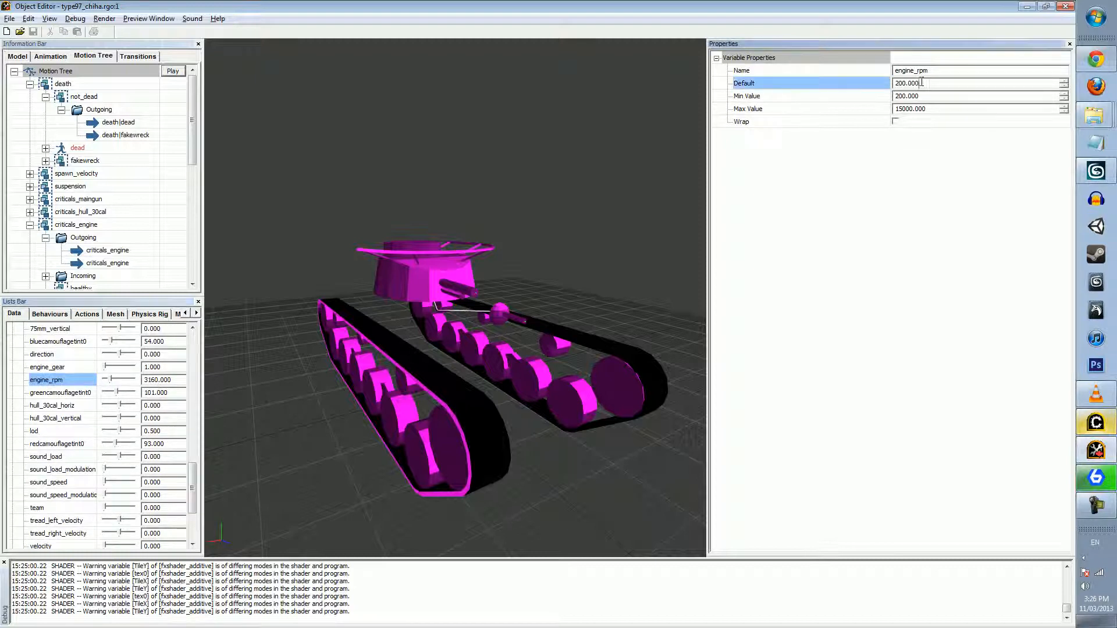
Toggle the Wrap option of engine_rpm on and off, and compare it with the 75mm_horiz properties
{"action": "left_click", "coordinate": [895, 121]}
{"action": "left_click", "coordinate": [895, 121]}
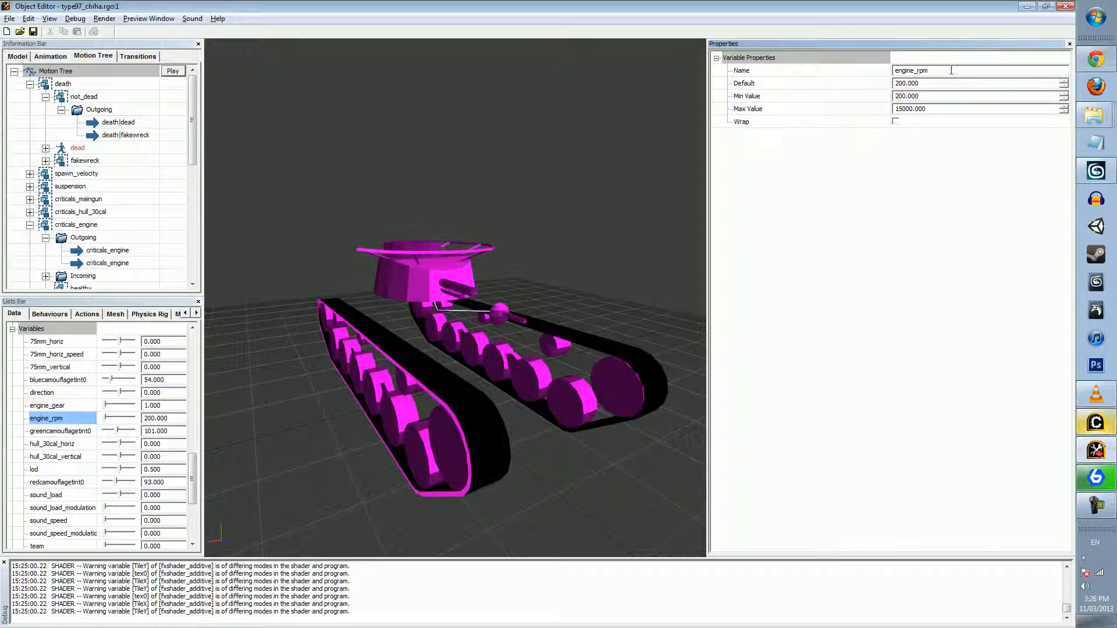
{"action": "double_click", "coordinate": [48, 341]}
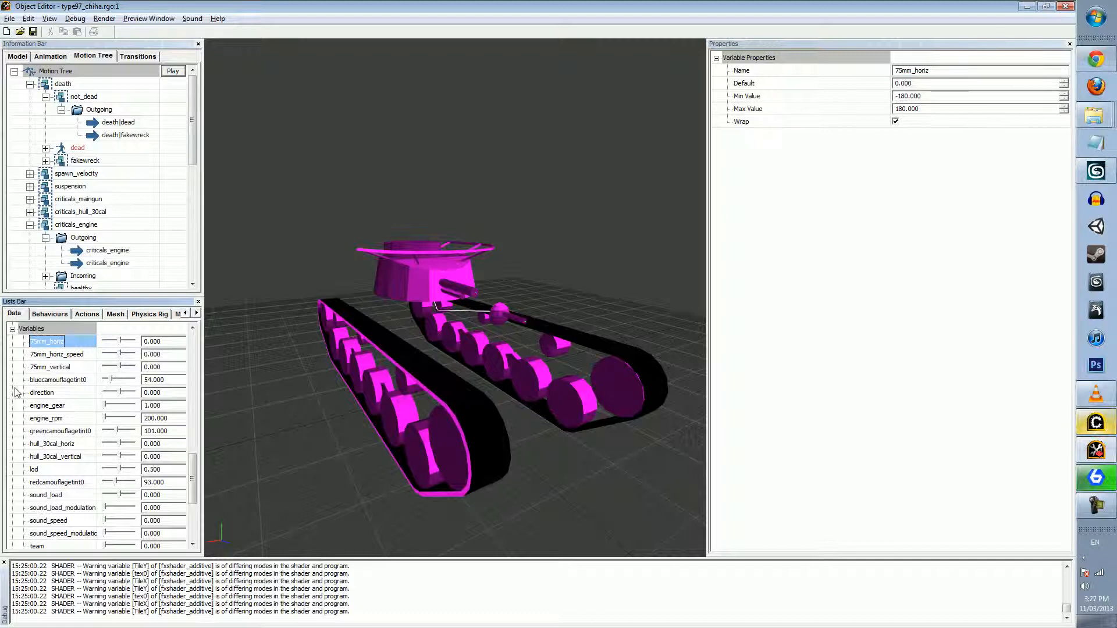
Add a Bool custom attribute to the tank and change its type to Integer
{"action": "scroll", "coordinate": [17, 393], "scroll_direction": "down", "scroll_amount": 4}
{"action": "left_click", "coordinate": [53, 535]}
{"action": "right_click", "coordinate": [58, 536]}
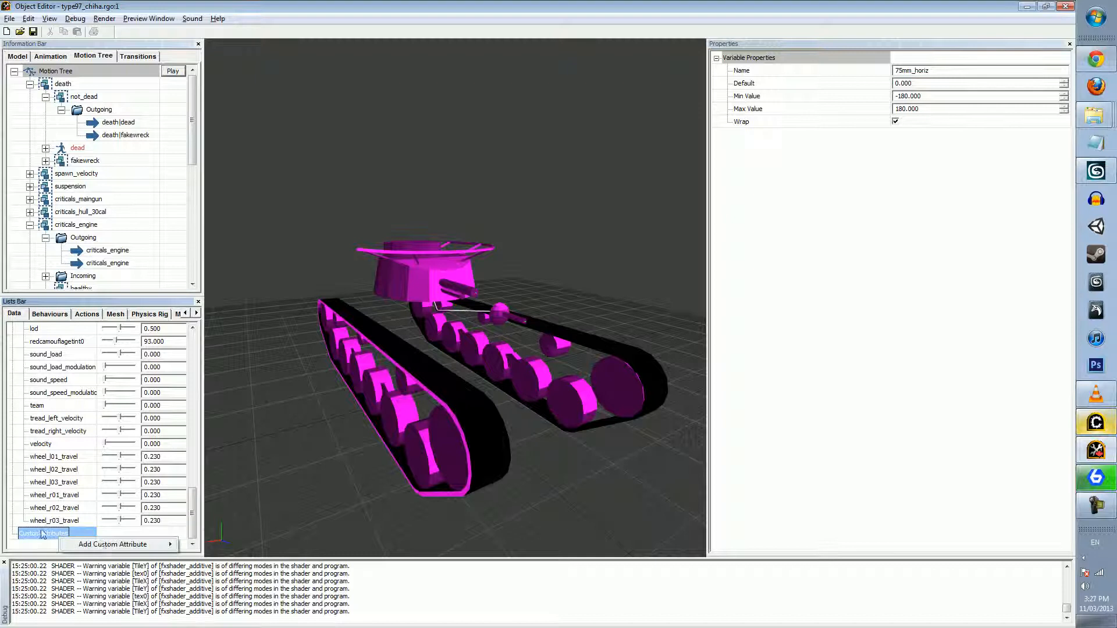
{"action": "mouse_move", "coordinate": [139, 547]}
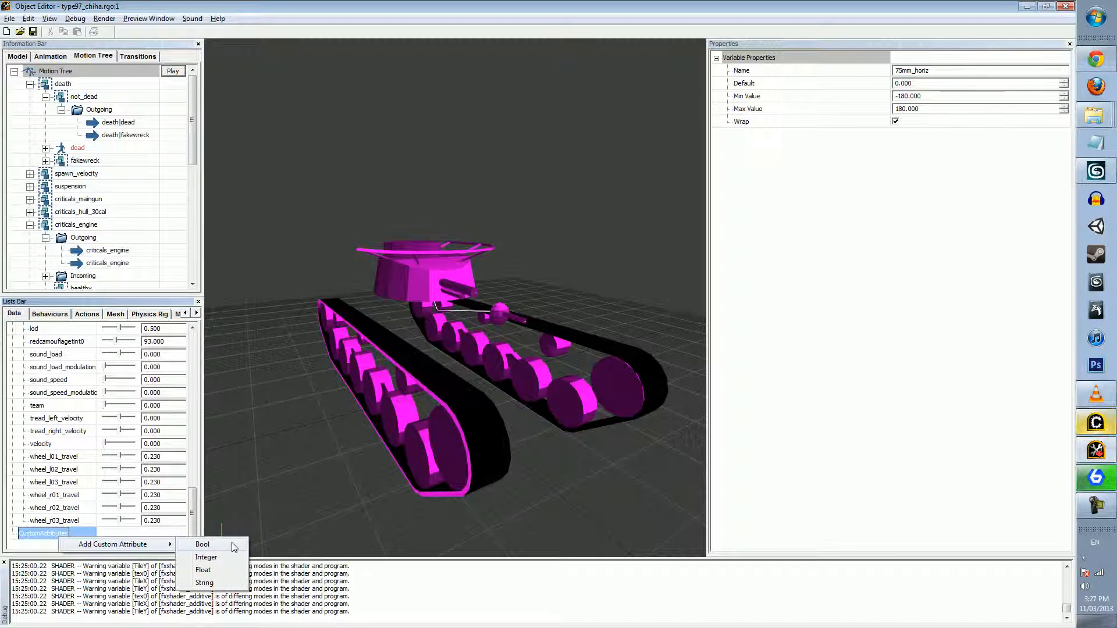
{"action": "left_click", "coordinate": [203, 545]}
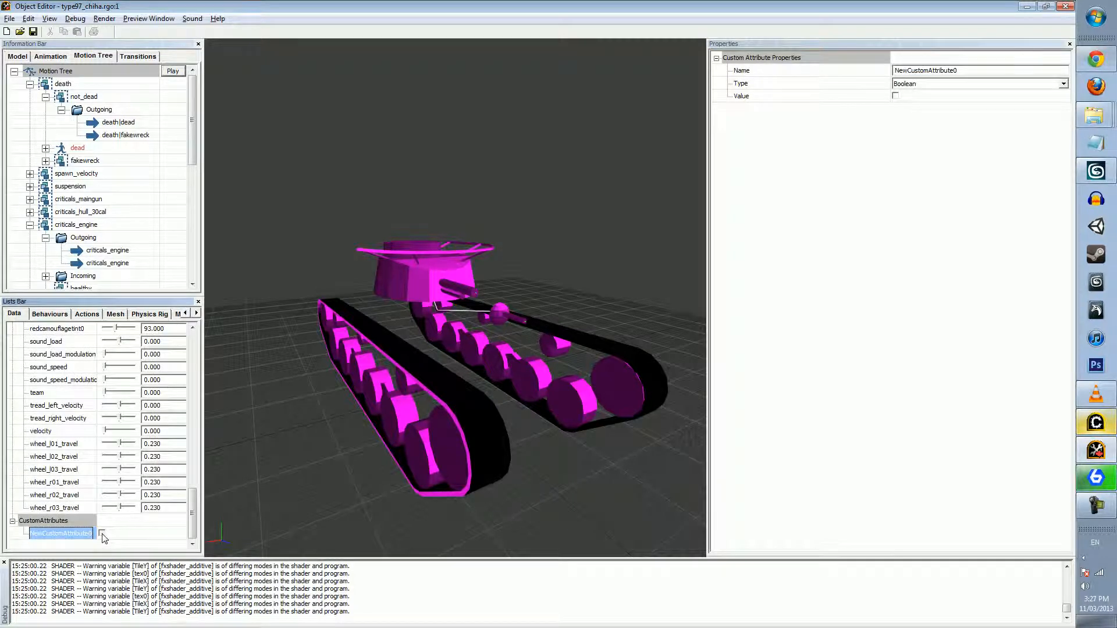
{"action": "left_click", "coordinate": [966, 84]}
{"action": "left_click", "coordinate": [967, 106]}
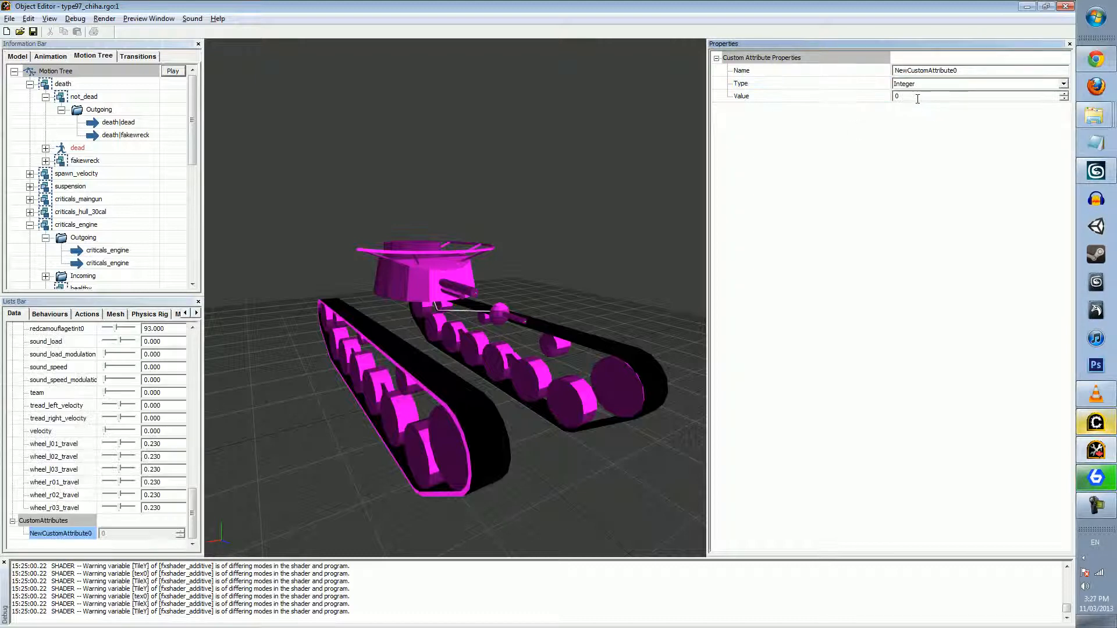
Raise the integer custom attribute's value to 4, and lower it to -6
{"action": "left_click", "coordinate": [919, 97]}
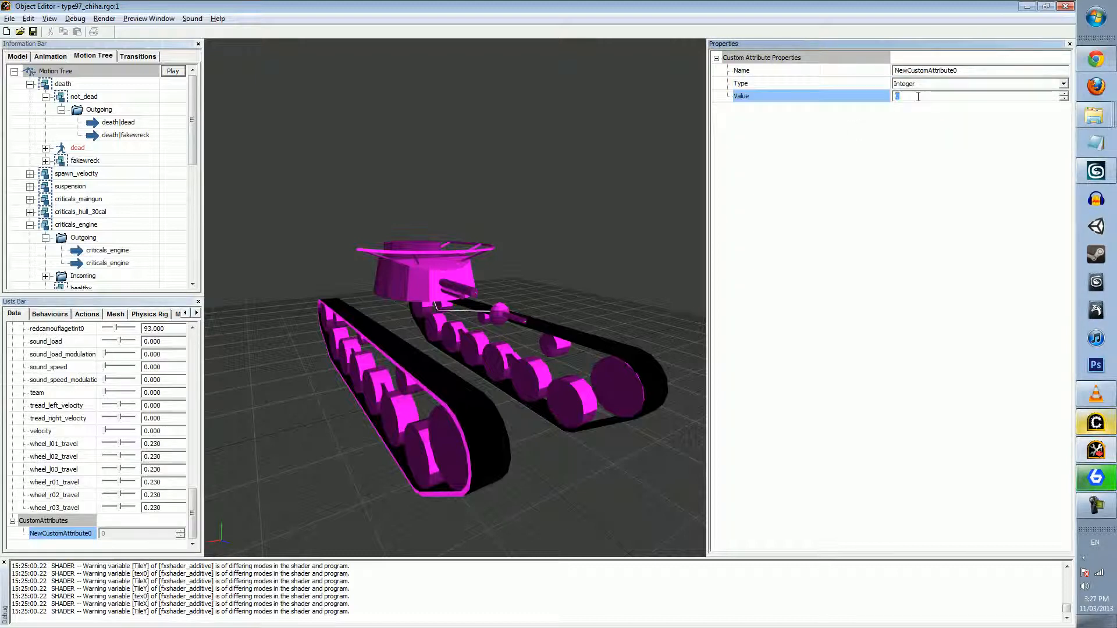
{"action": "left_click", "coordinate": [1064, 95]}
{"action": "left_click", "coordinate": [1064, 95]}
{"action": "left_click", "coordinate": [1064, 94]}
{"action": "left_click", "coordinate": [1064, 95]}
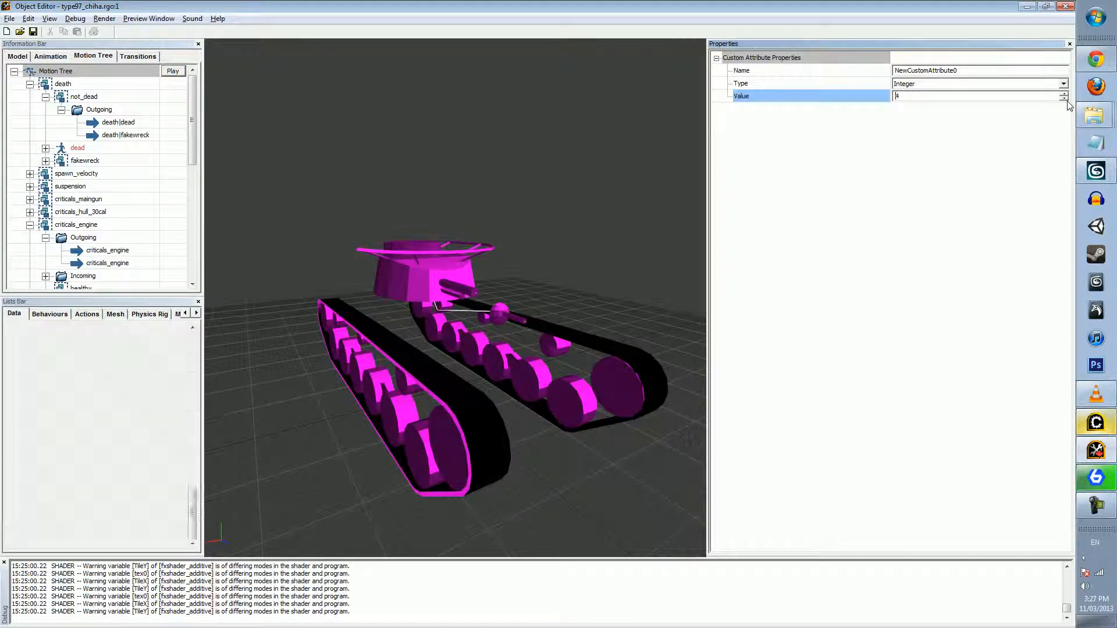
{"action": "left_click", "coordinate": [1064, 98]}
{"action": "left_click", "coordinate": [1067, 100]}
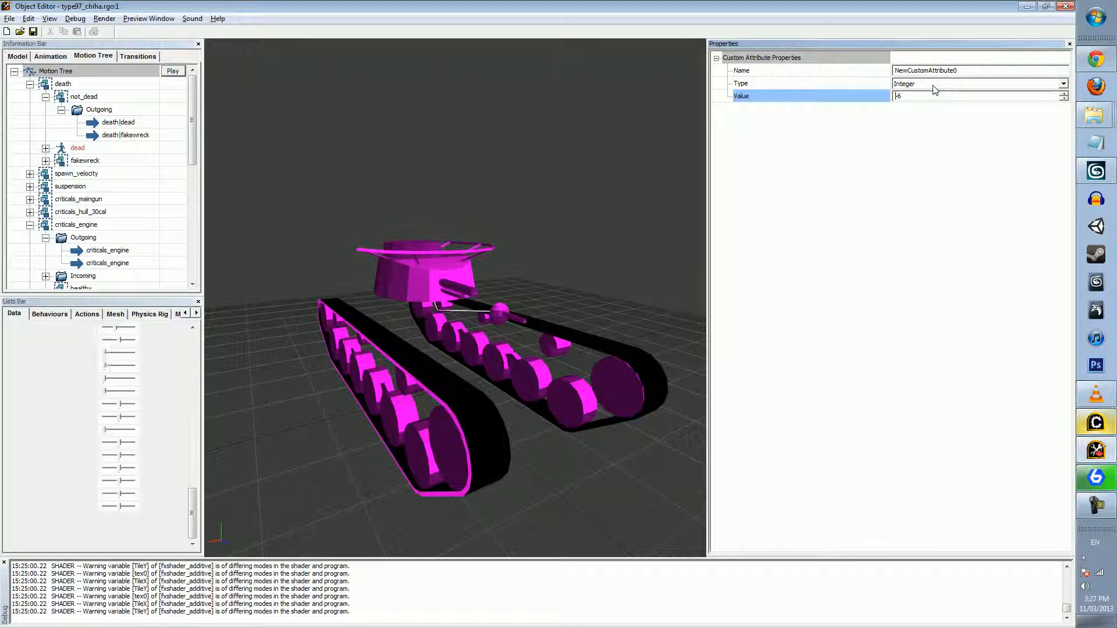
Change the custom attribute's type to Float and open its value for editing
{"action": "left_click", "coordinate": [934, 88]}
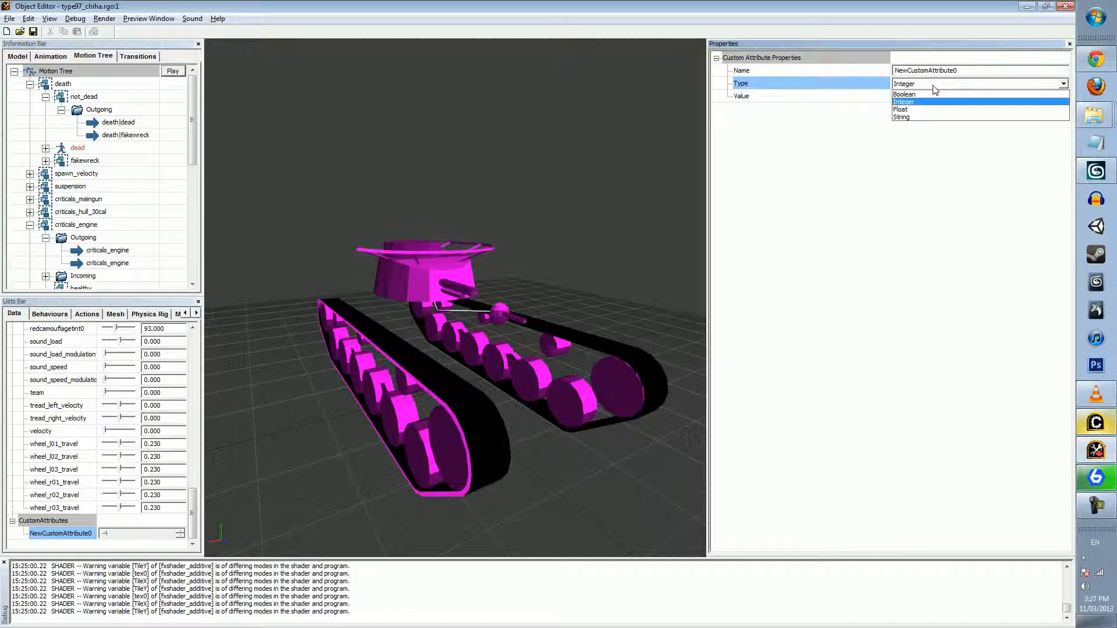
{"action": "left_click", "coordinate": [968, 109]}
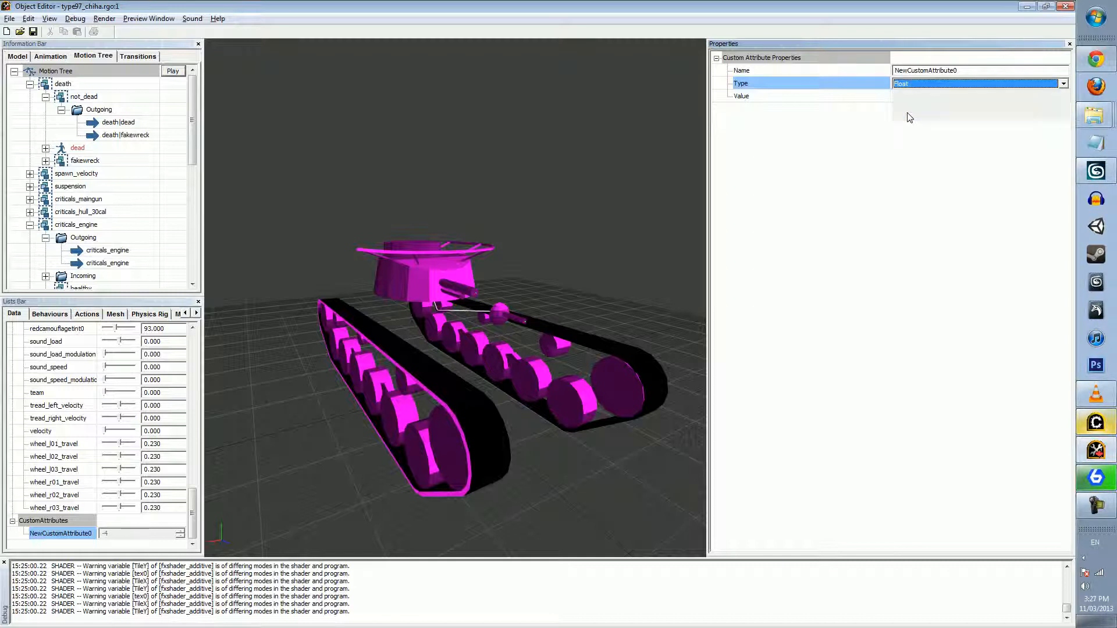
{"action": "left_click", "coordinate": [942, 96]}
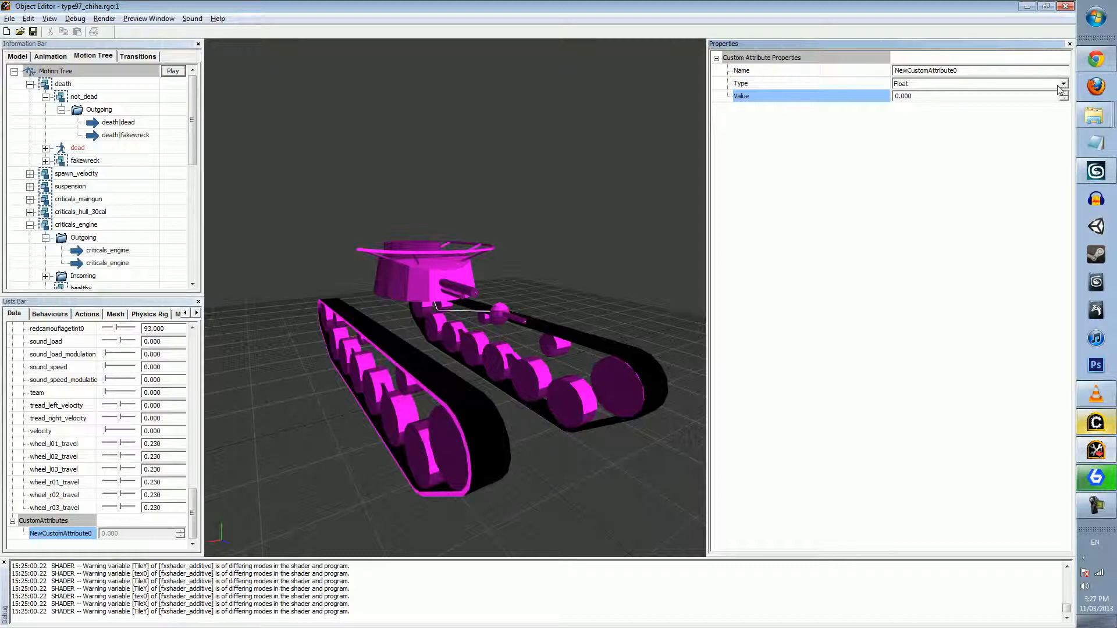
{"action": "left_click", "coordinate": [1062, 84]}
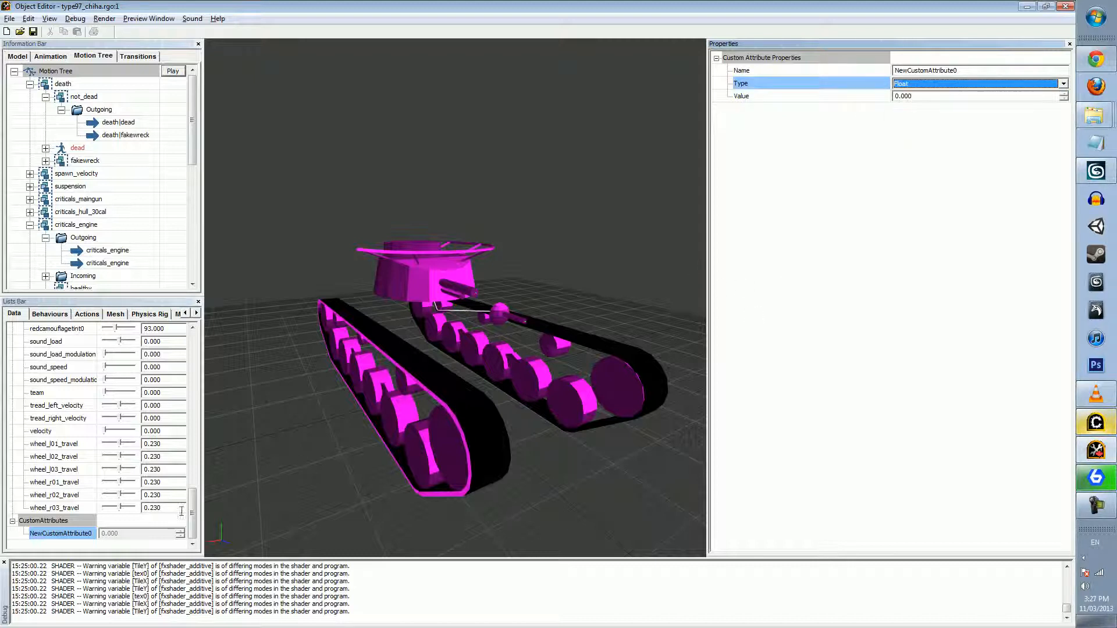
{"action": "left_click_drag", "start_coordinate": [193, 513], "coordinate": [200, 547]}
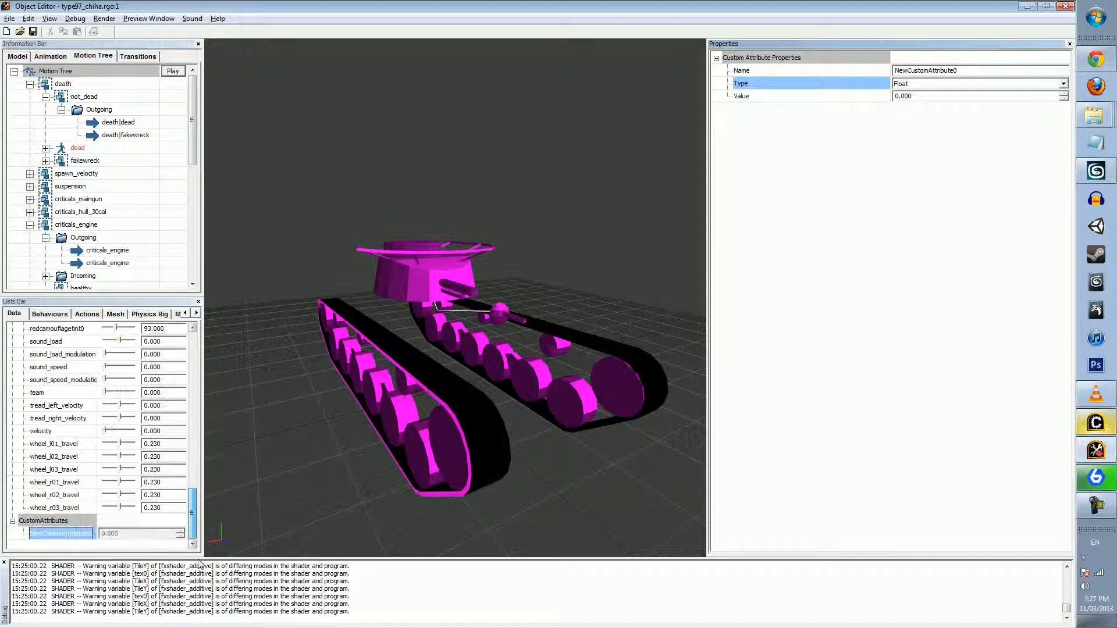
{"action": "left_click", "coordinate": [1016, 96]}
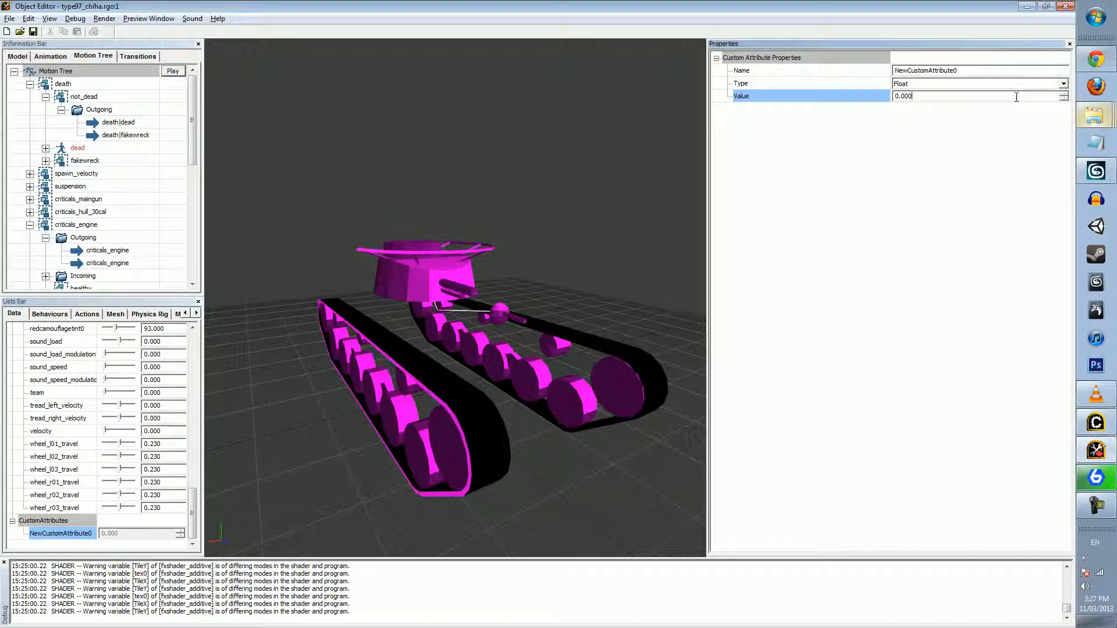
Change the custom attribute's type to String and set its value to asdfasdfasdfasdf
{"action": "left_click", "coordinate": [1063, 84]}
{"action": "left_click", "coordinate": [929, 116]}
{"action": "left_click", "coordinate": [916, 98]}
{"action": "type", "text": "asdfasdfasdfasdf"}
{"action": "key", "text": "Return"}
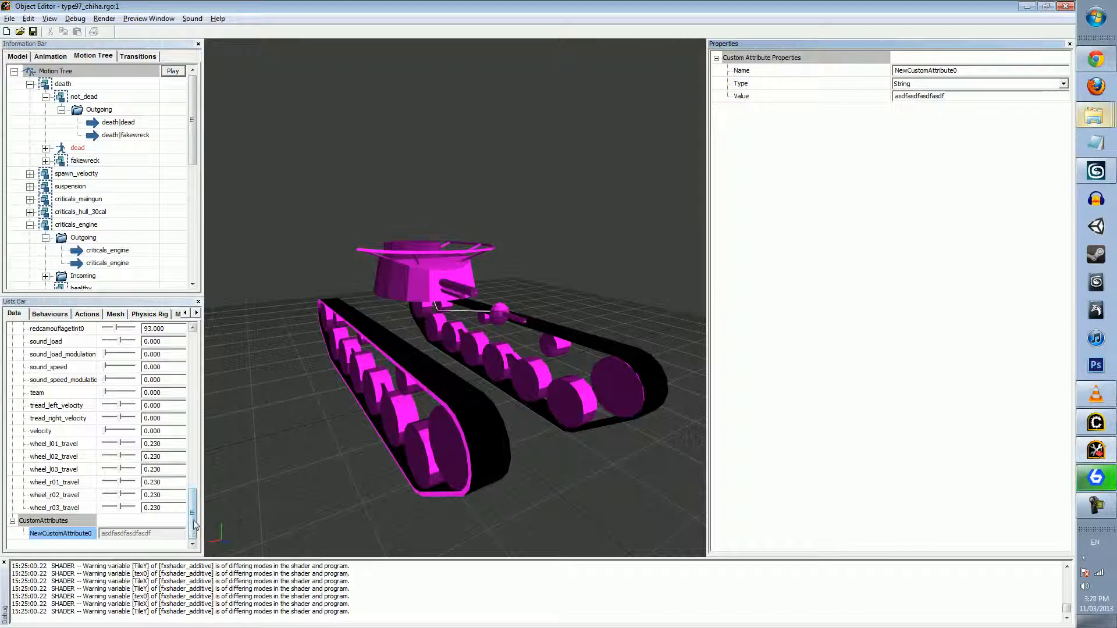
Compare the nis_state_tread_dust state machine's properties with those of the custom attribute
{"action": "scroll", "coordinate": [195, 523], "scroll_direction": "up", "scroll_amount": 3}
{"action": "scroll", "coordinate": [193, 482], "scroll_direction": "up", "scroll_amount": 5}
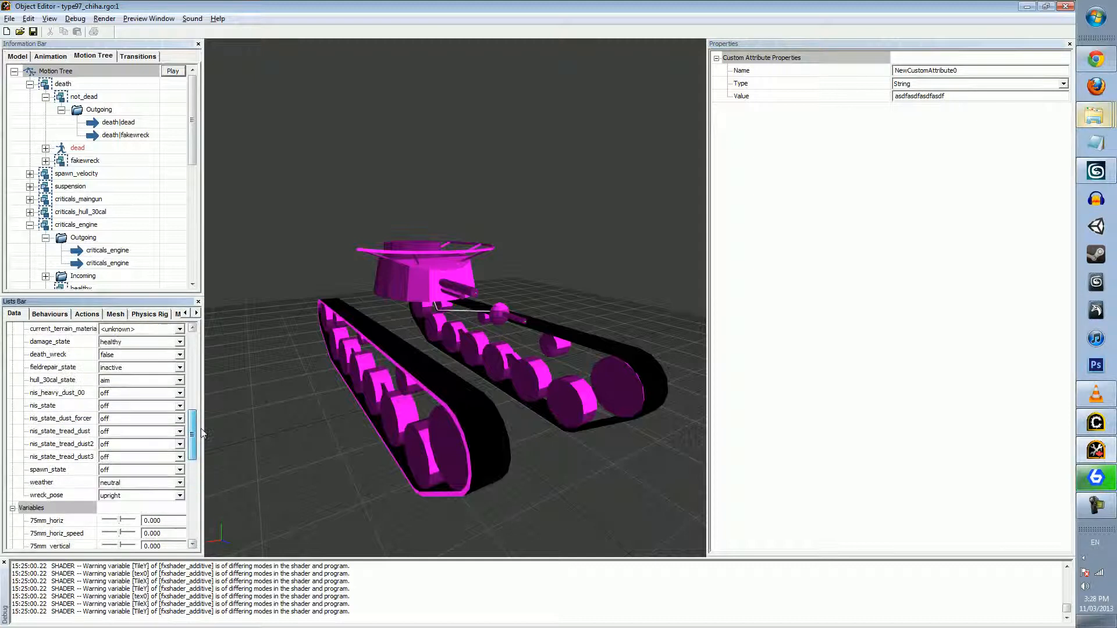
{"action": "left_click", "coordinate": [61, 431]}
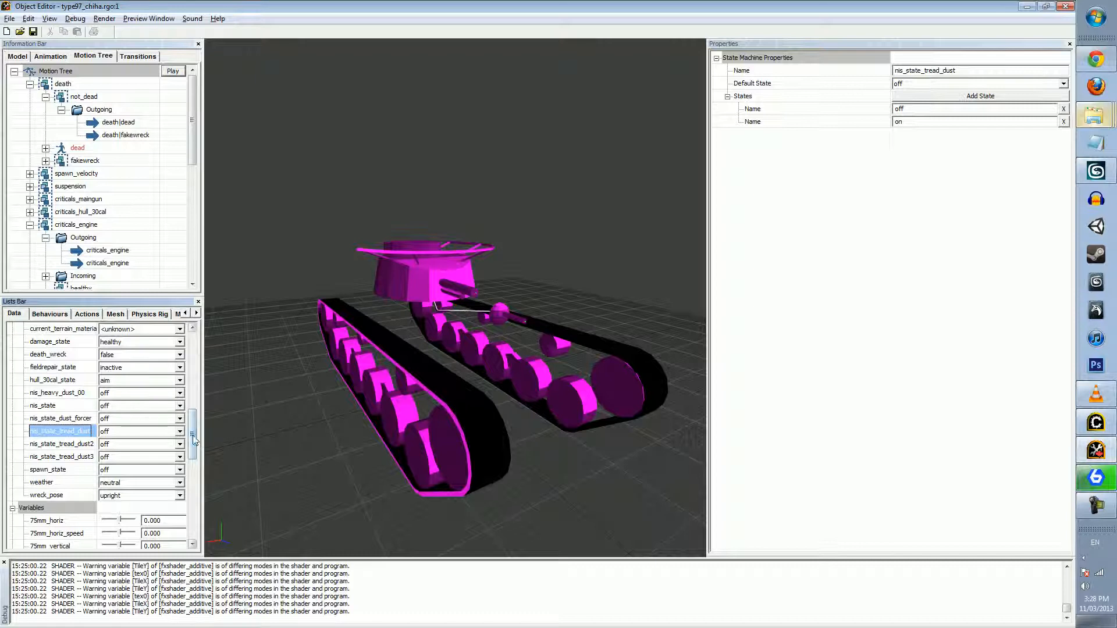
{"action": "scroll", "coordinate": [87, 512], "scroll_direction": "down", "scroll_amount": 12}
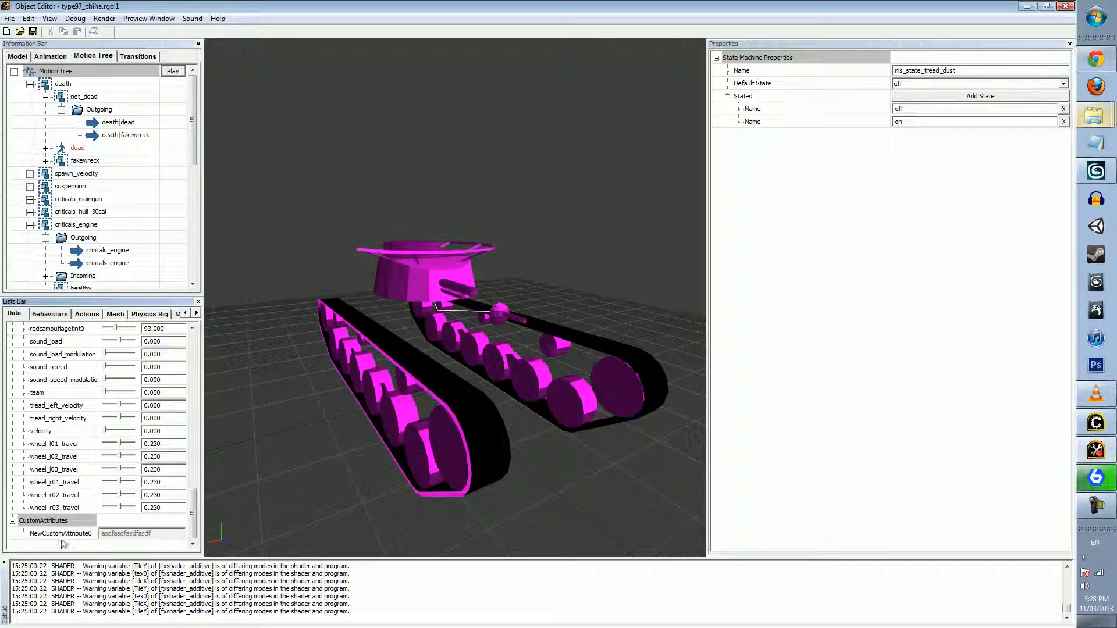
{"action": "left_click", "coordinate": [61, 533]}
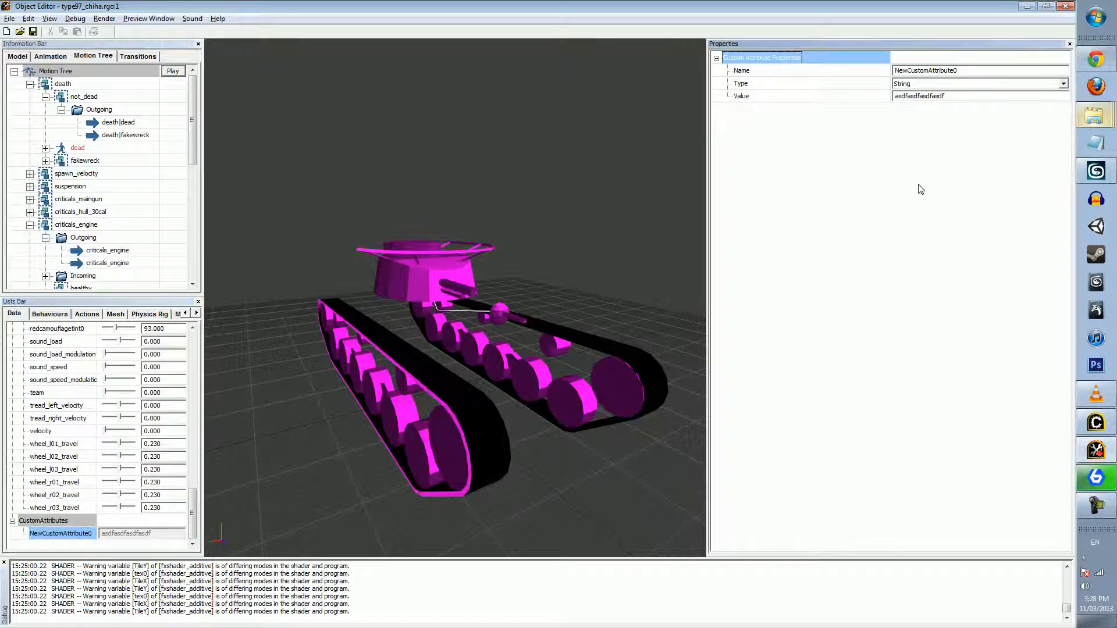
Examine the custom attribute's name, value and available type options without changing them
{"action": "left_click", "coordinate": [956, 95]}
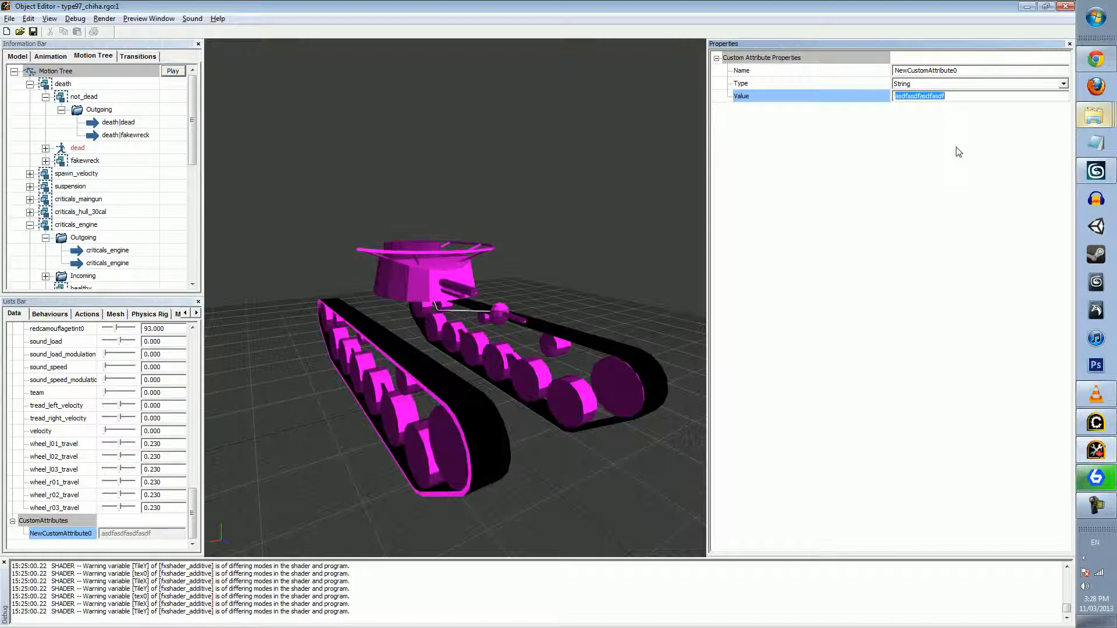
{"action": "double_click", "coordinate": [953, 96]}
{"action": "left_click", "coordinate": [907, 84]}
{"action": "left_click", "coordinate": [903, 85]}
{"action": "left_click", "coordinate": [876, 87]}
{"action": "left_click", "coordinate": [940, 72]}
{"action": "left_click", "coordinate": [937, 97]}
{"action": "left_click", "coordinate": [948, 86]}
{"action": "left_click", "coordinate": [950, 67]}
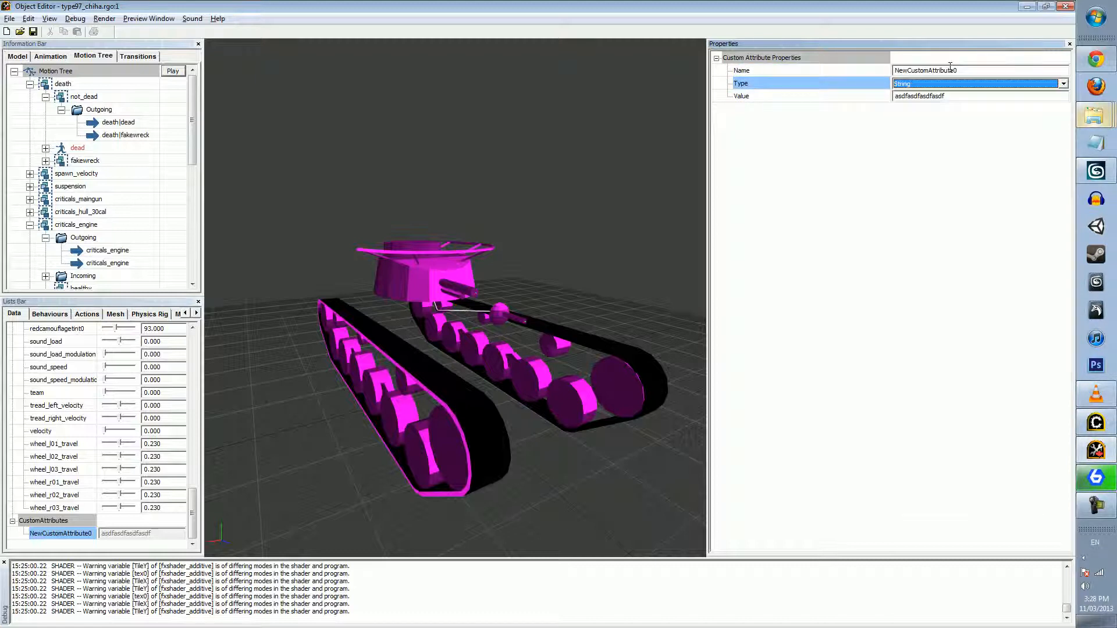
{"action": "left_click", "coordinate": [929, 126]}
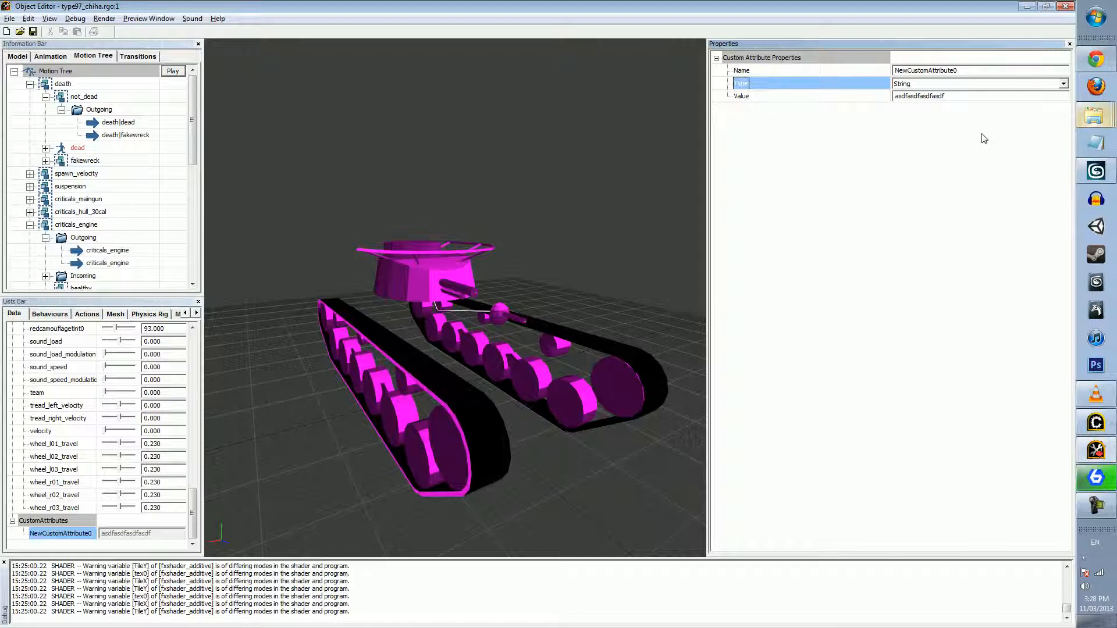
{"action": "left_click", "coordinate": [925, 85]}
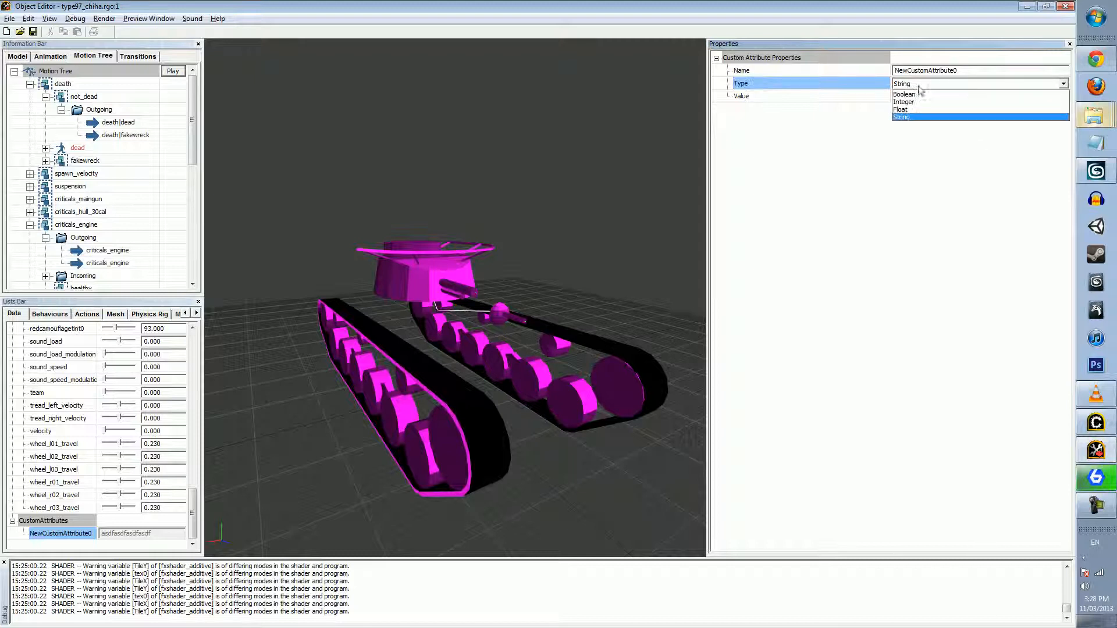
{"action": "left_click", "coordinate": [965, 91]}
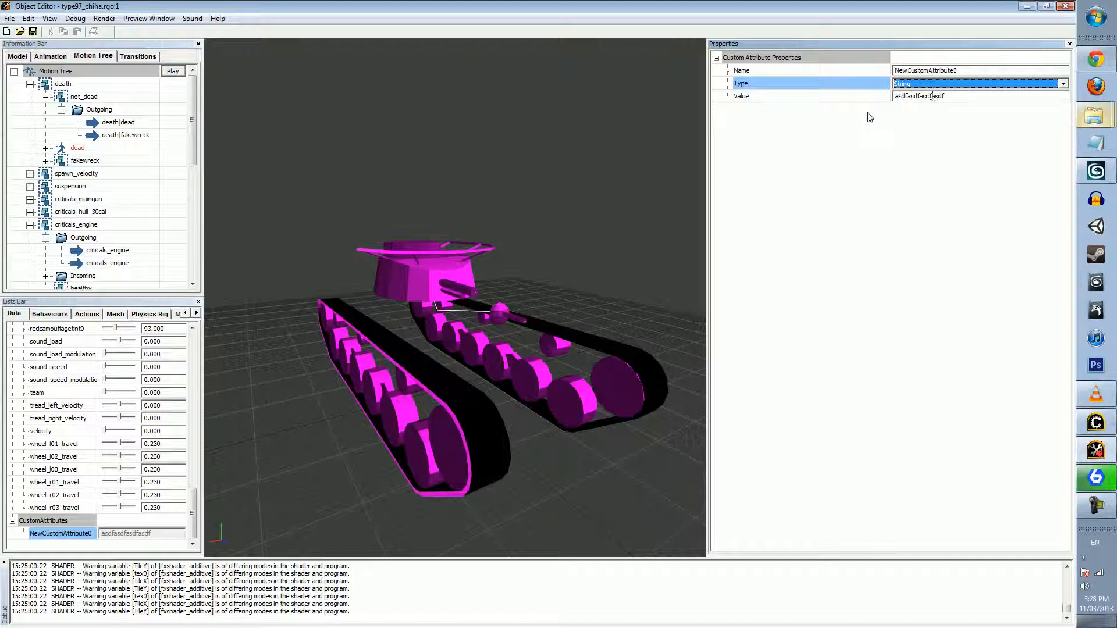
{"action": "left_click", "coordinate": [924, 70]}
{"action": "left_click", "coordinate": [918, 96]}
{"action": "left_click", "coordinate": [922, 148]}
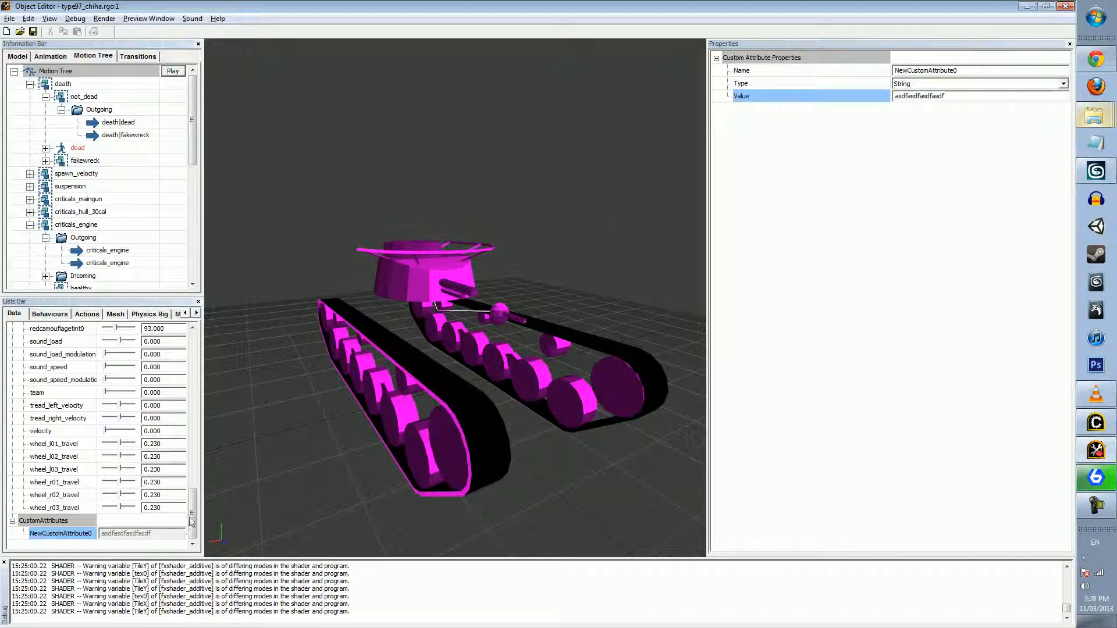
Delete the NewCustomAttribute0 custom attribute from the tank and confirm the deletion
{"action": "left_click_drag", "start_coordinate": [190, 530], "coordinate": [189, 528]}
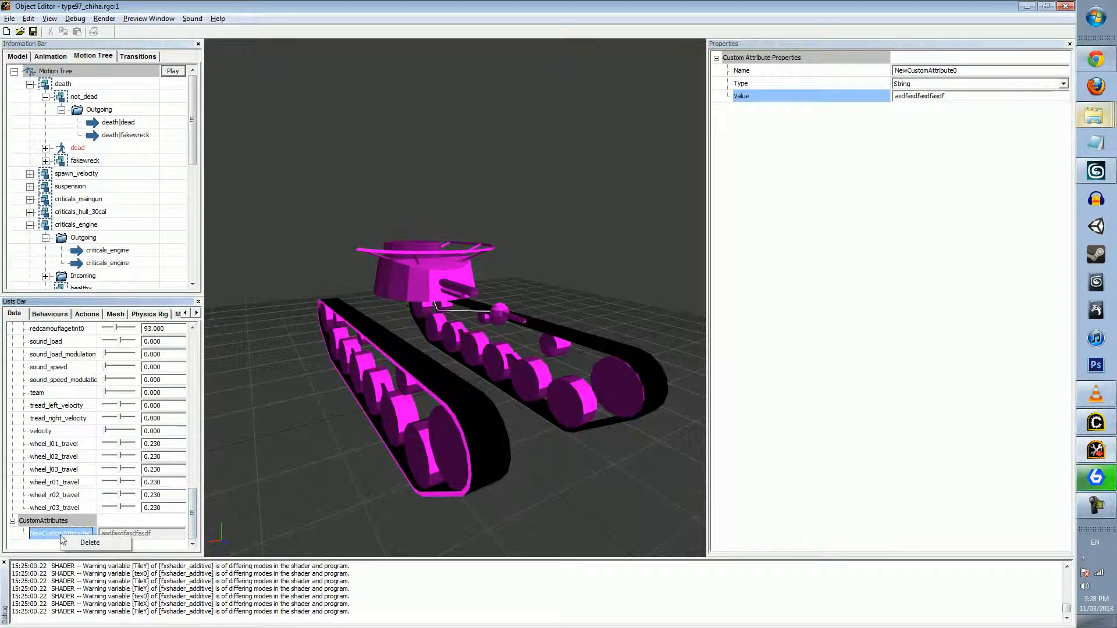
{"action": "key", "text": "Delete"}
{"action": "left_click", "coordinate": [579, 345]}
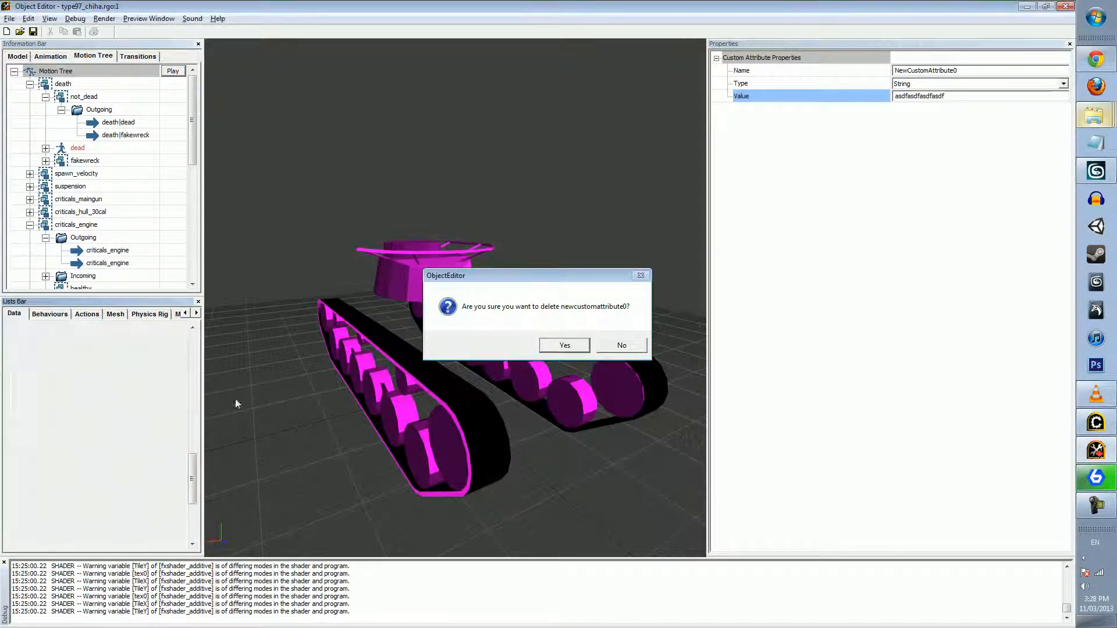
Show the tank's behaviours and expand the _fake_wreck condition of the _FakeWreckBarrelSplit_Ignore behaviour
{"action": "left_click", "coordinate": [36, 316]}
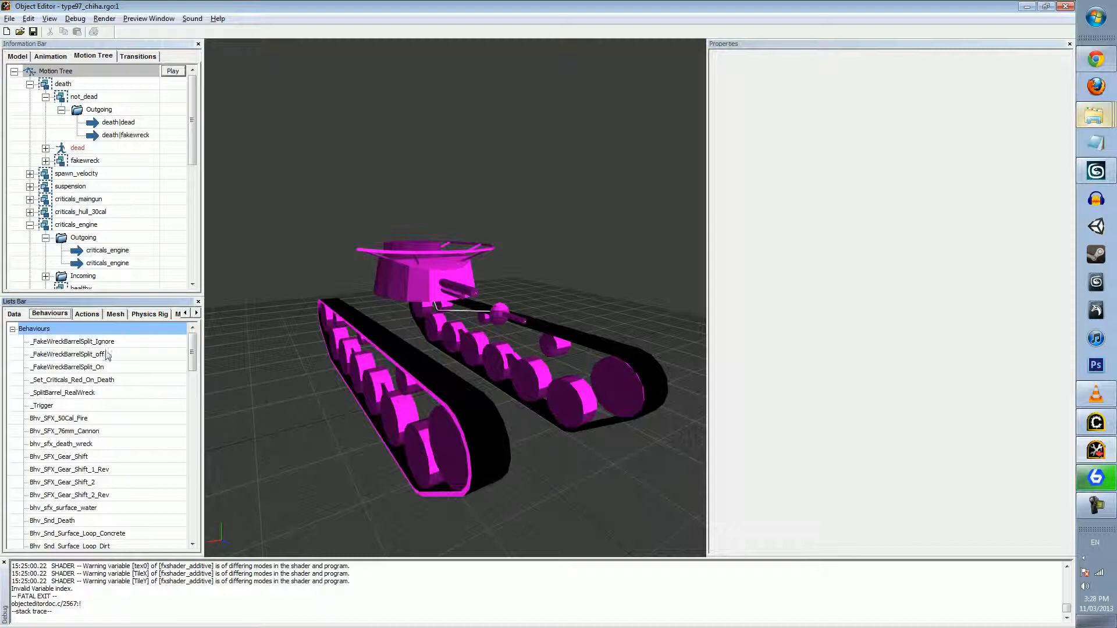
{"action": "left_click", "coordinate": [101, 343]}
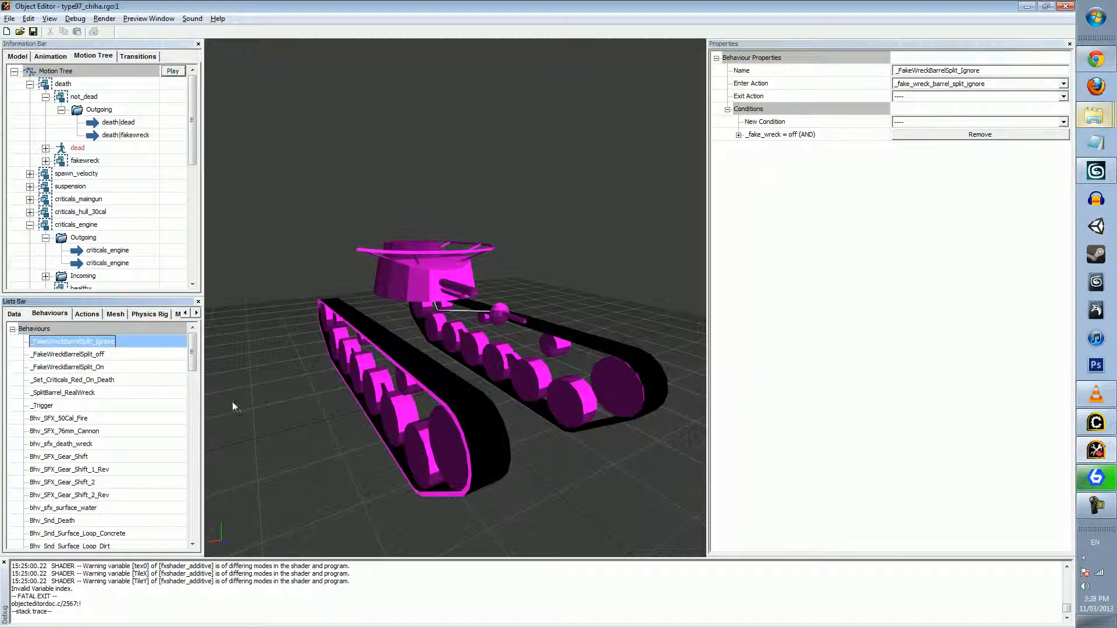
{"action": "mouse_move", "coordinate": [193, 360]}
{"action": "left_mouse_down"}
{"action": "mouse_move", "coordinate": [199, 424]}
{"action": "mouse_move", "coordinate": [198, 346]}
{"action": "left_mouse_up"}
{"action": "left_click", "coordinate": [738, 134]}
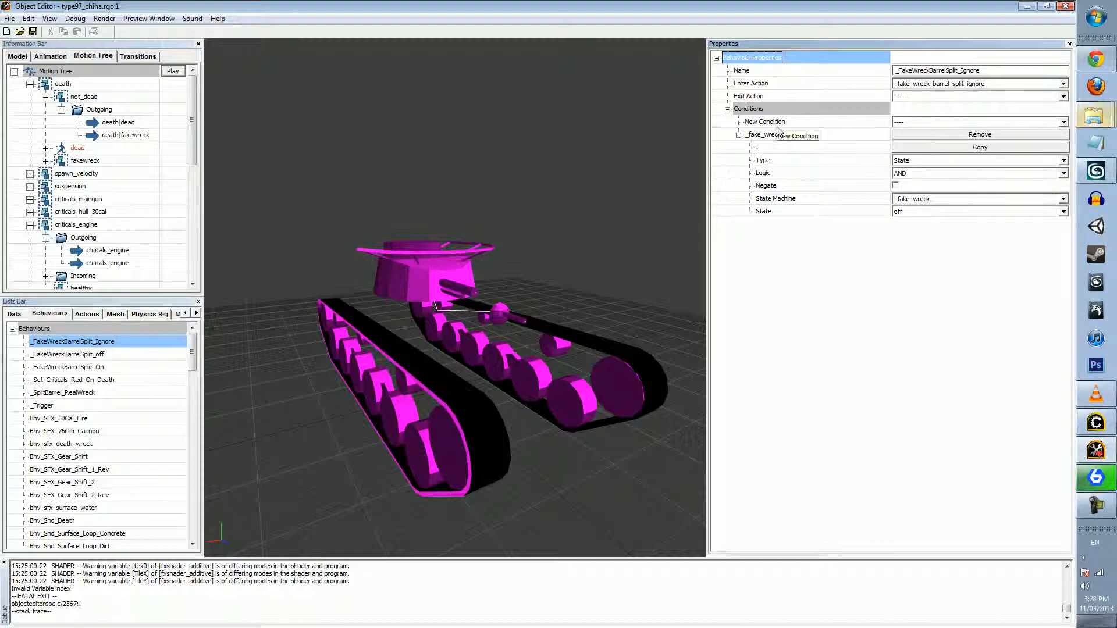
Examine the _fake_wreck condition's type and logic options, and the condition types that can be added
{"action": "left_click", "coordinate": [925, 161]}
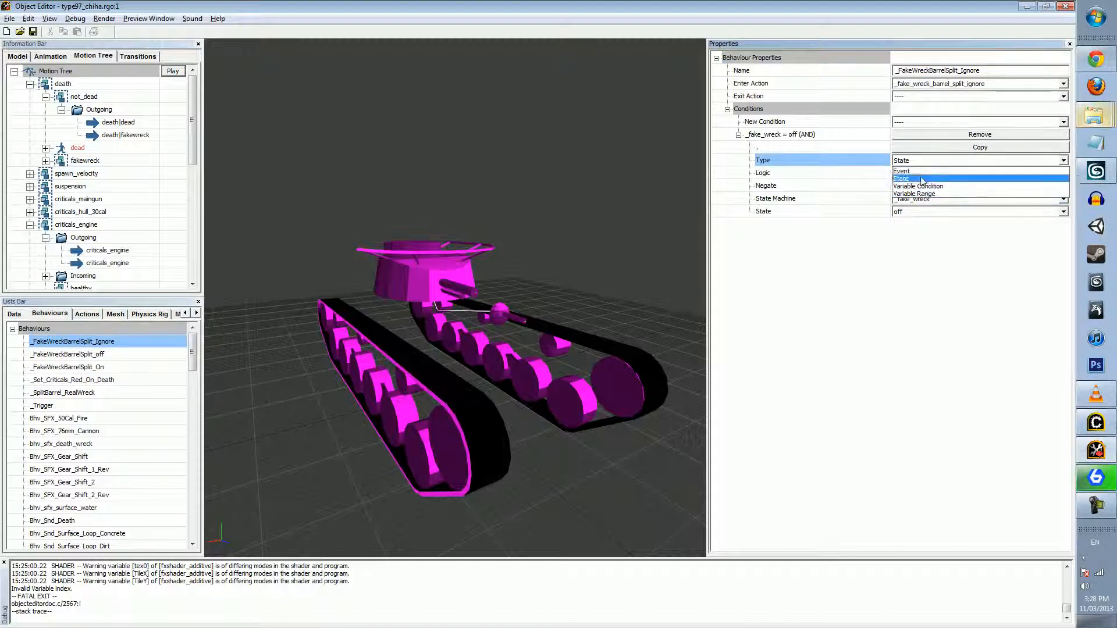
{"action": "left_click", "coordinate": [933, 179]}
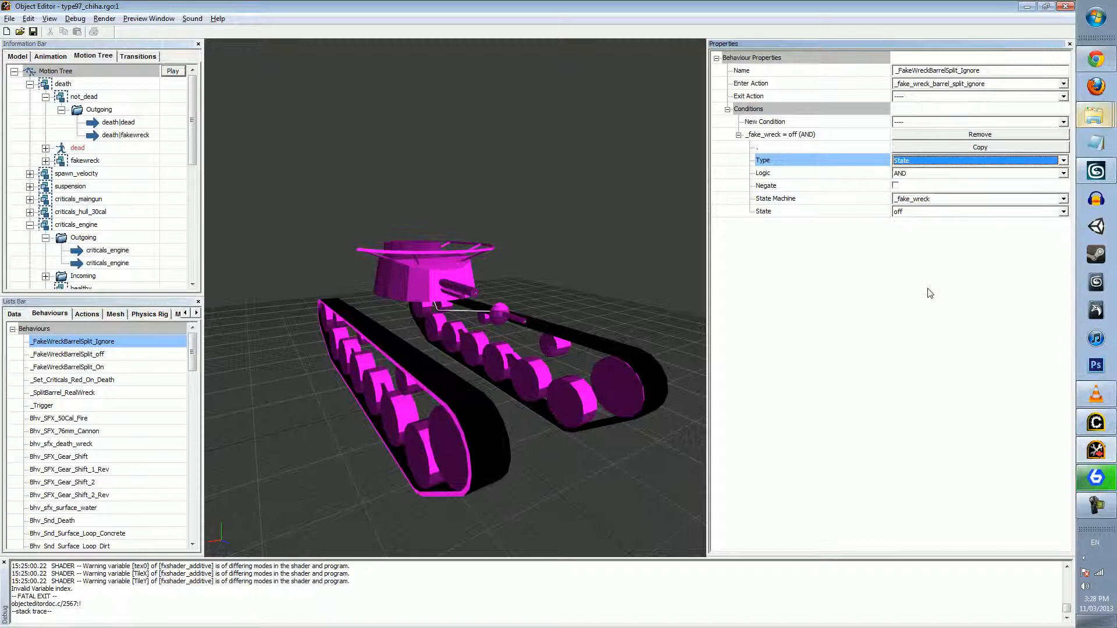
{"action": "left_click", "coordinate": [911, 174]}
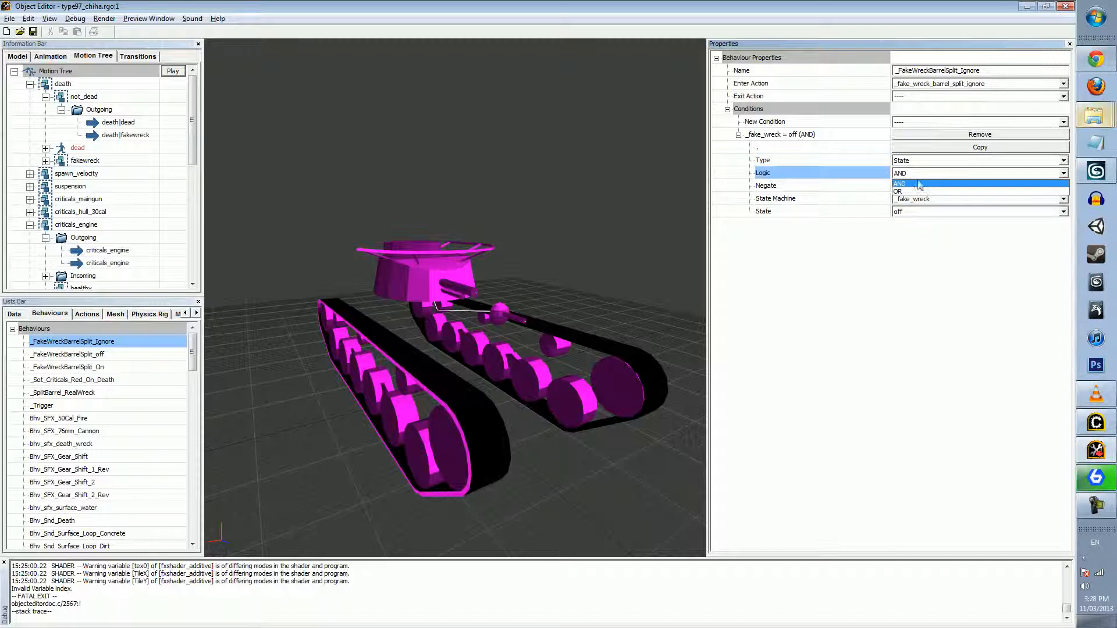
{"action": "left_click", "coordinate": [922, 184]}
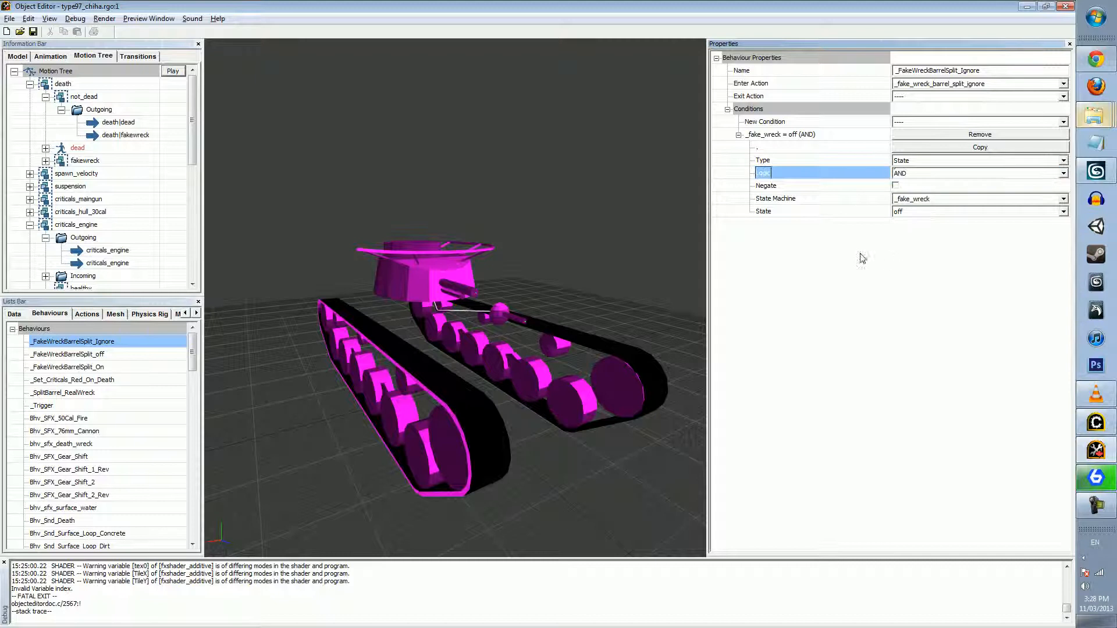
{"action": "left_click", "coordinate": [920, 123]}
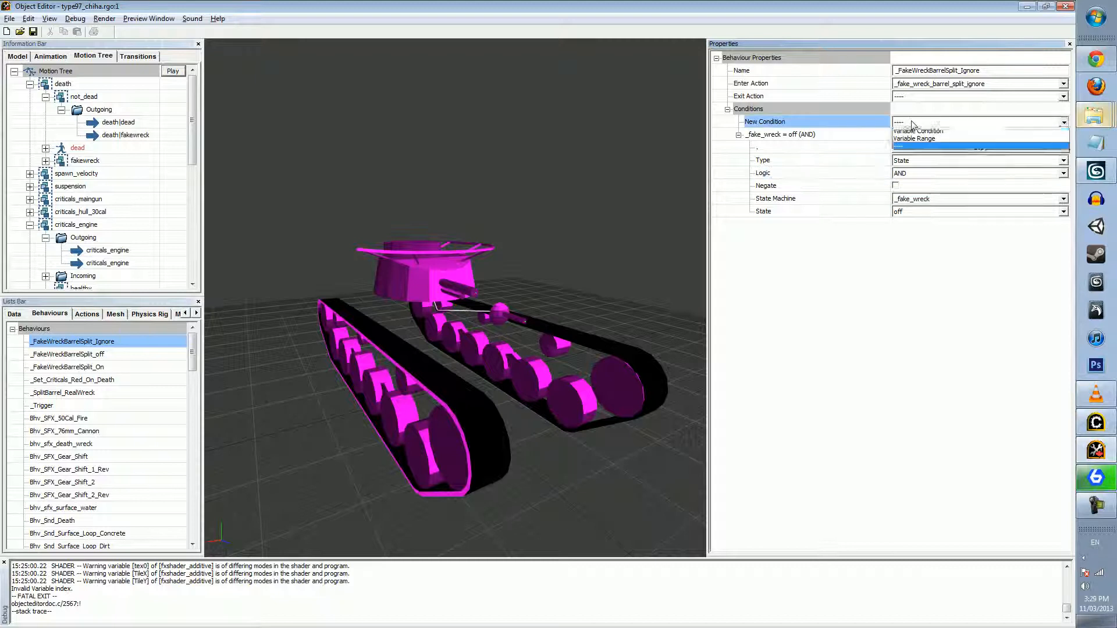
{"action": "left_click", "coordinate": [769, 124]}
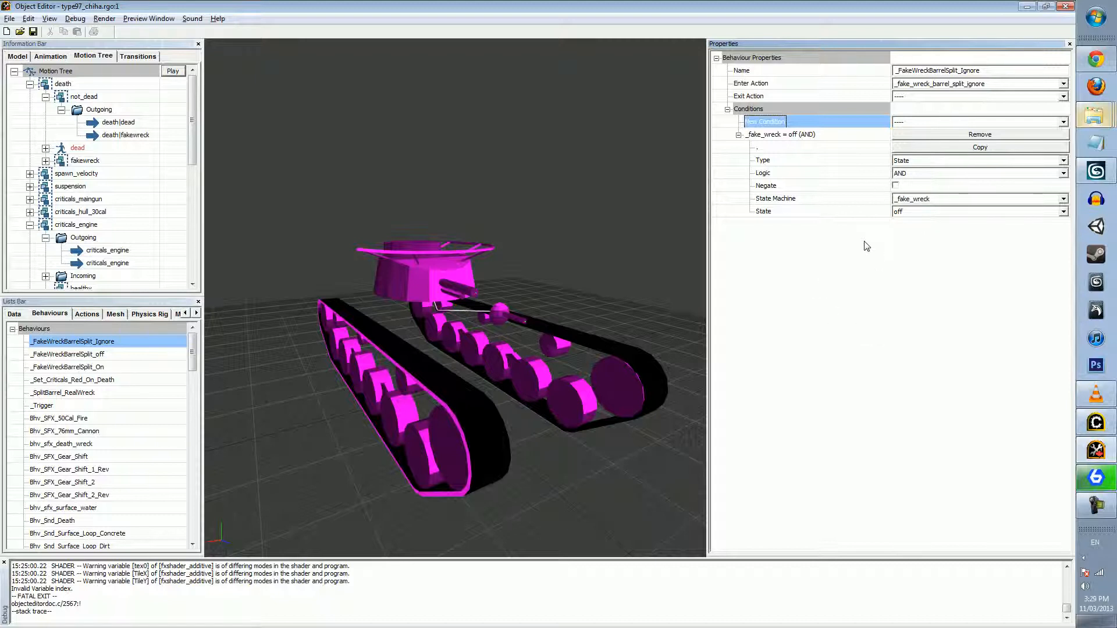
Check the state machine choices of the _fake_wreck condition and collapse the condition
{"action": "left_click", "coordinate": [917, 200]}
{"action": "left_click", "coordinate": [955, 187]}
{"action": "left_click", "coordinate": [888, 273]}
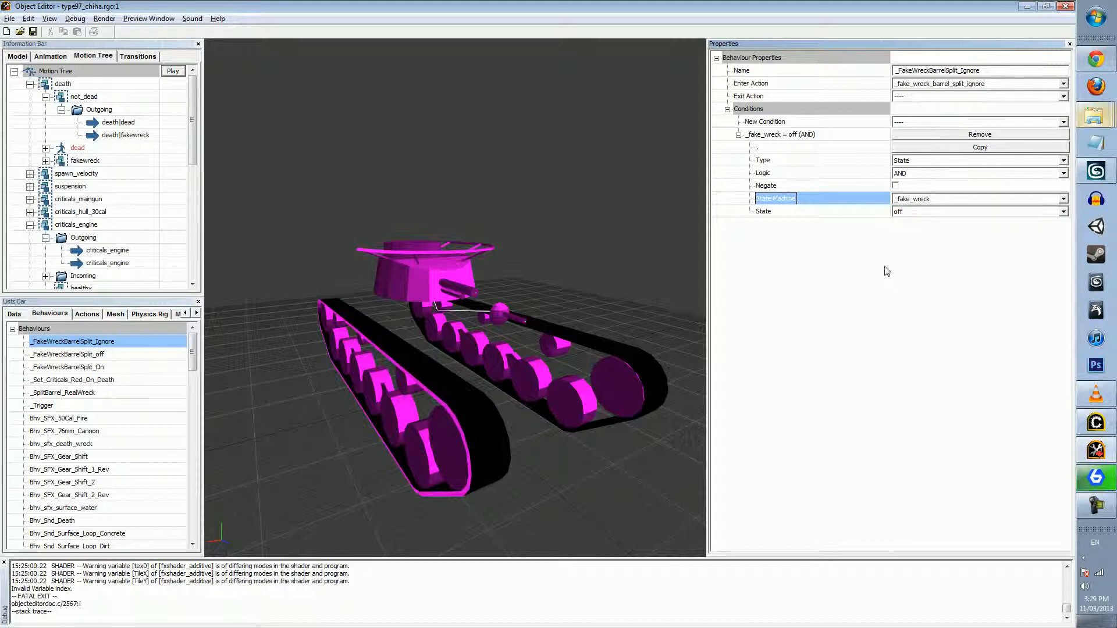
{"action": "left_click", "coordinate": [737, 135]}
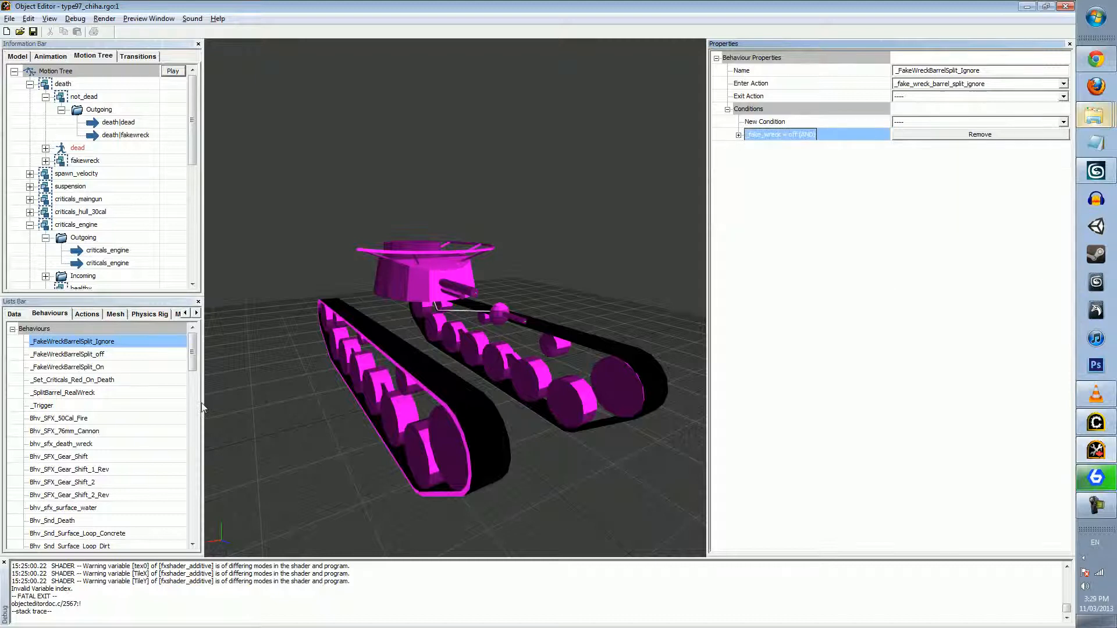
Inspect the actions and conditions of the Bhv_SFX_50Cal_Fire, Bhv_SFX_76mm_Cannon, Bhv_Snd_Surface_Loop_Concrete and Bhv_Snd_Surface_Loop_Gravel behaviours
{"action": "left_click", "coordinate": [65, 418]}
{"action": "left_click", "coordinate": [50, 430]}
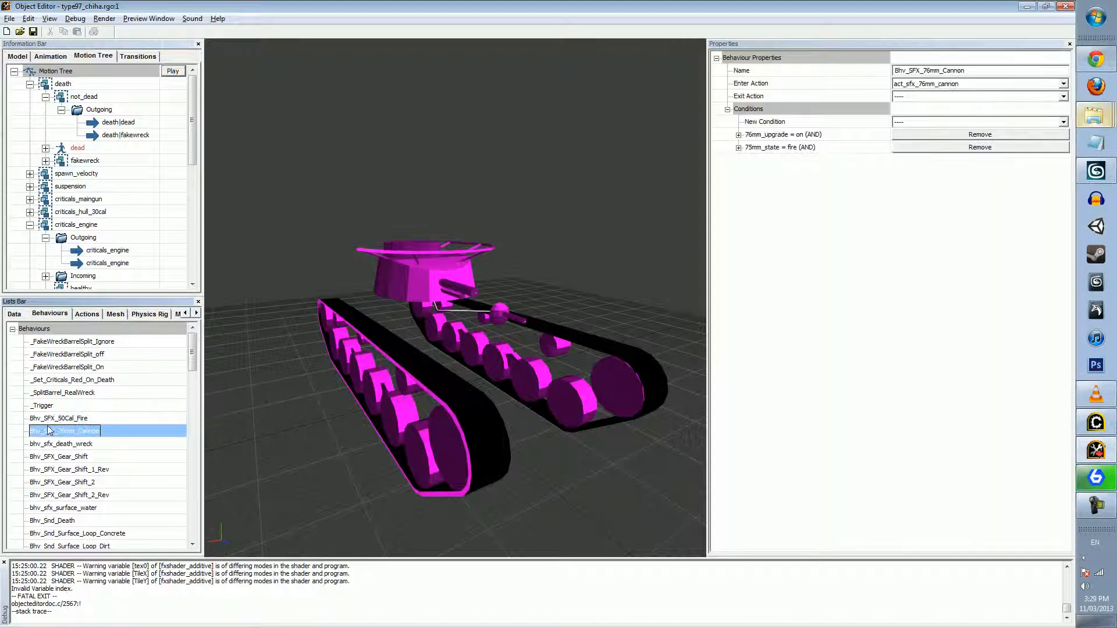
{"action": "scroll", "coordinate": [103, 483], "scroll_direction": "down", "scroll_amount": 1}
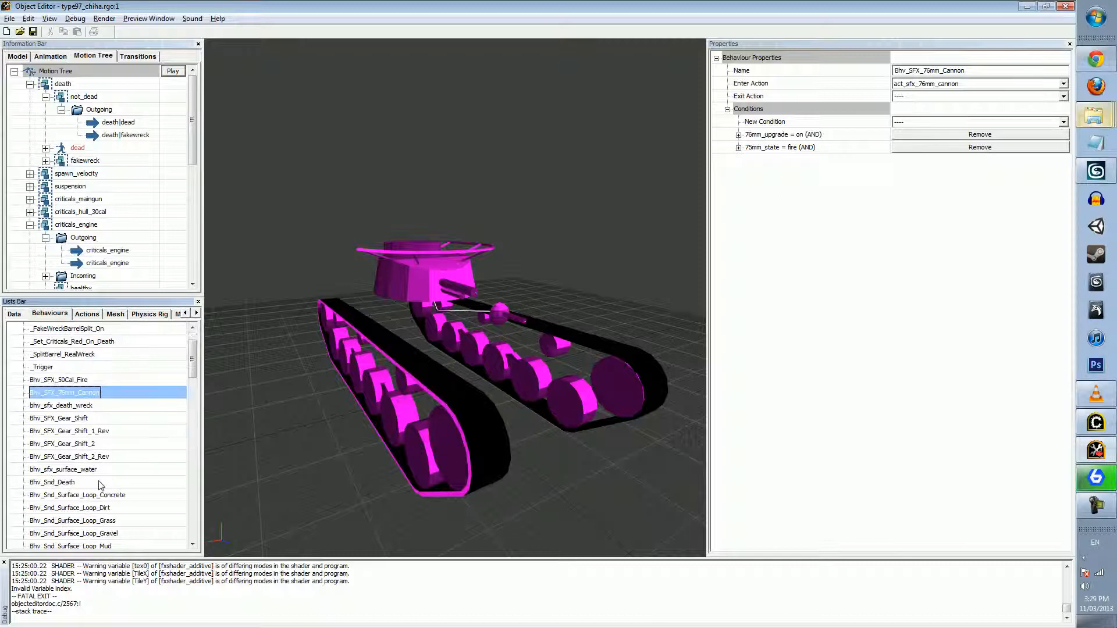
{"action": "left_click", "coordinate": [60, 495]}
{"action": "scroll", "coordinate": [60, 495], "scroll_direction": "down", "scroll_amount": 1}
{"action": "left_click", "coordinate": [69, 494]}
{"action": "scroll", "coordinate": [69, 493], "scroll_direction": "down", "scroll_amount": 2}
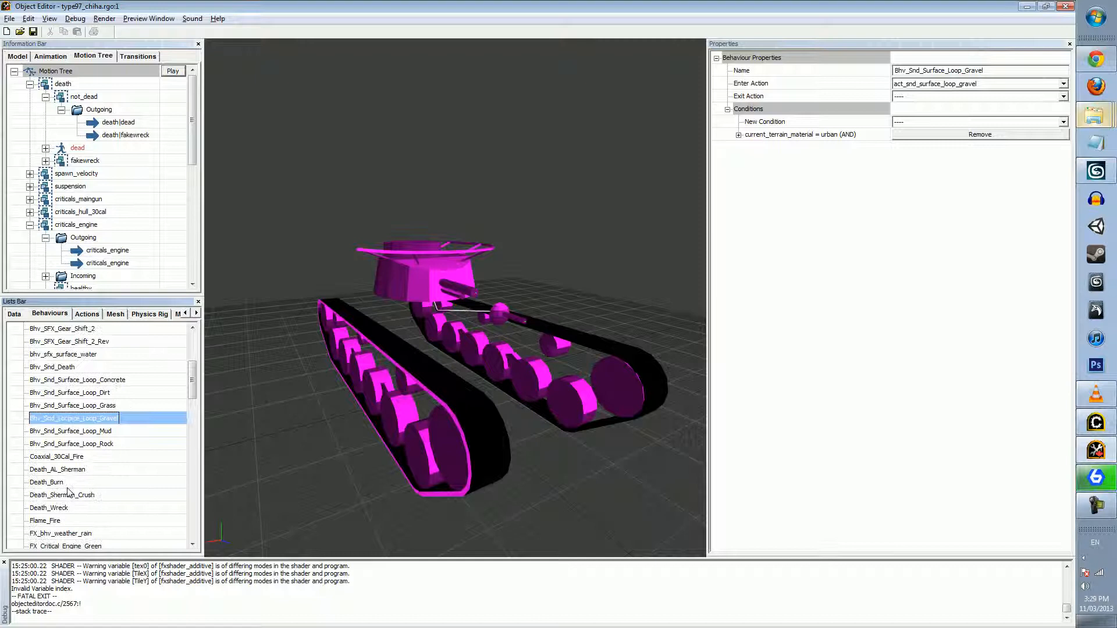
Compare the enter actions and conditions of the M3_76mm_Fire and M3_75mm_Fire behaviours
{"action": "left_click", "coordinate": [44, 519]}
{"action": "scroll", "coordinate": [117, 449], "scroll_direction": "down", "scroll_amount": 7}
{"action": "scroll", "coordinate": [117, 448], "scroll_direction": "down", "scroll_amount": 3}
{"action": "scroll", "coordinate": [93, 448], "scroll_direction": "up", "scroll_amount": 2}
{"action": "left_click", "coordinate": [83, 419]}
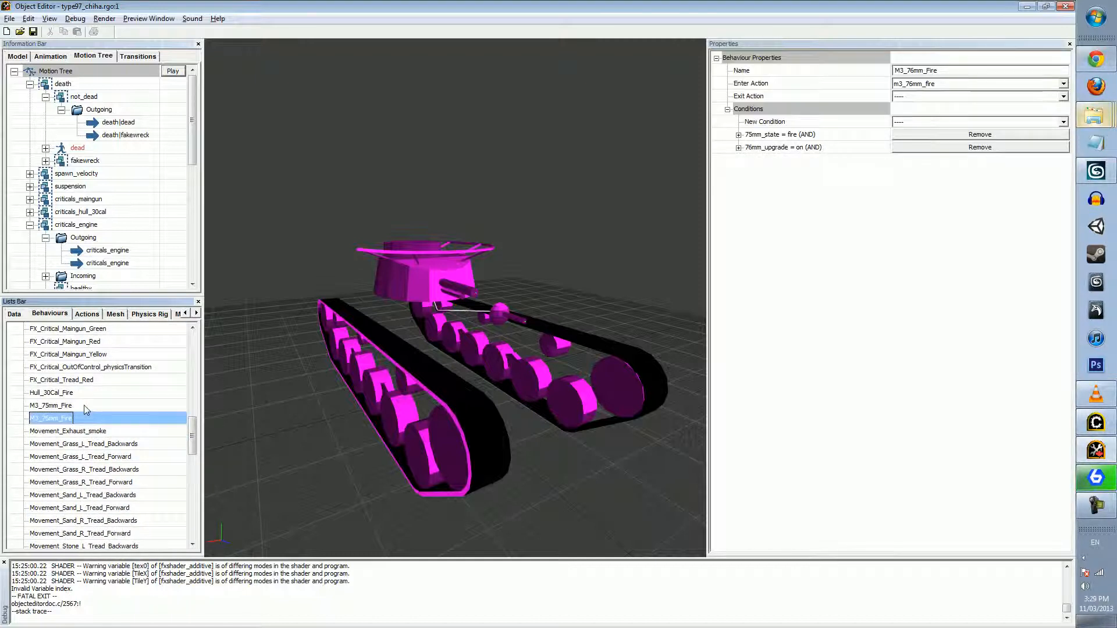
{"action": "left_click", "coordinate": [60, 407]}
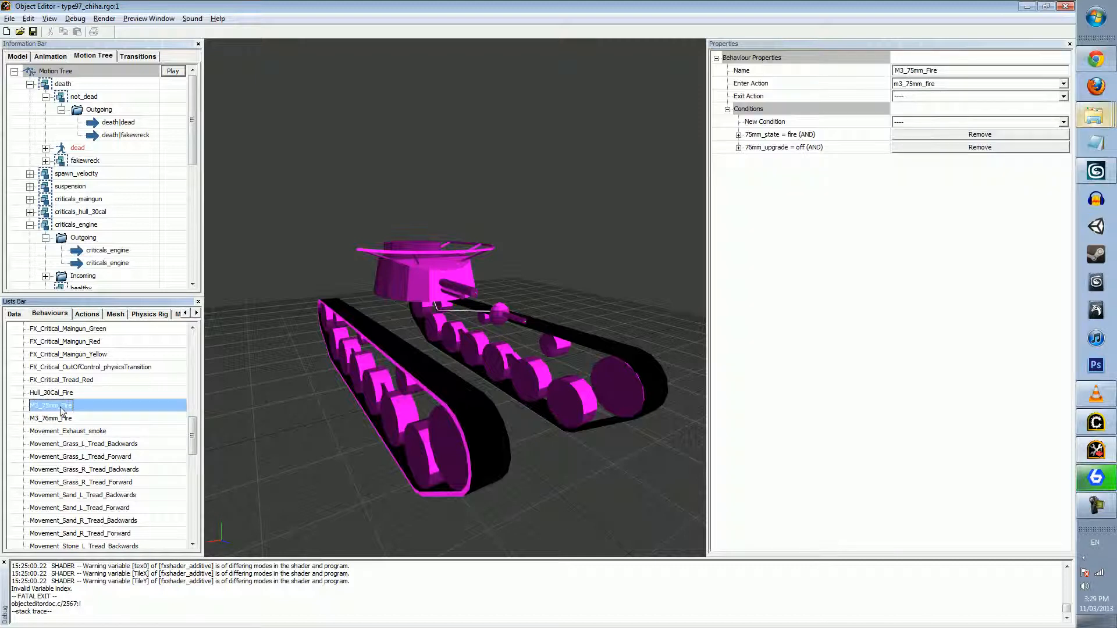
{"action": "scroll", "coordinate": [89, 401], "scroll_direction": "up", "scroll_amount": 6}
{"action": "scroll", "coordinate": [89, 403], "scroll_direction": "up", "scroll_amount": 6}
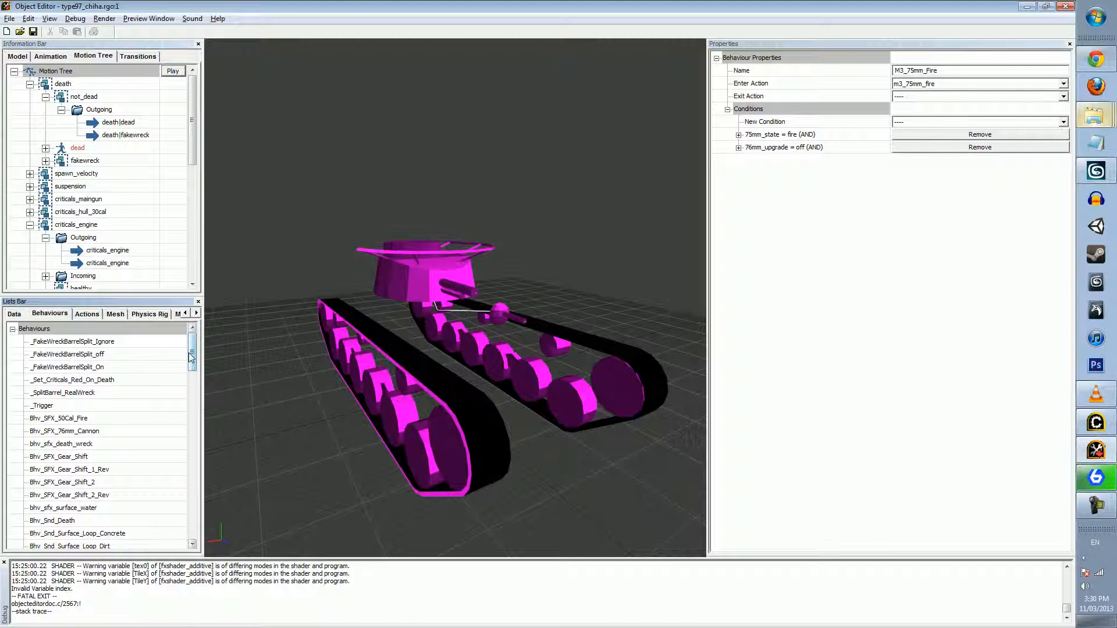
{"action": "left_click_drag", "start_coordinate": [189, 354], "coordinate": [188, 523]}
{"action": "scroll", "coordinate": [132, 486], "scroll_direction": "up", "scroll_amount": 15}
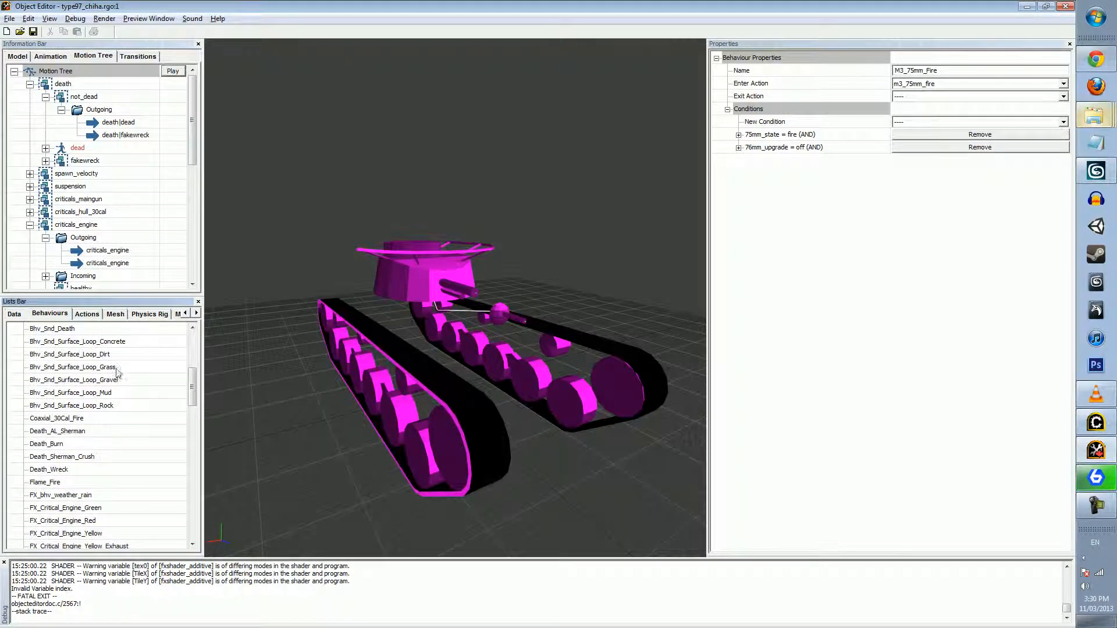
{"action": "scroll", "coordinate": [39, 346], "scroll_direction": "up", "scroll_amount": 5}
Look through the tank's variables and inspect the default, minimum and maximum settings of the velocity variable
{"action": "left_click", "coordinate": [24, 315]}
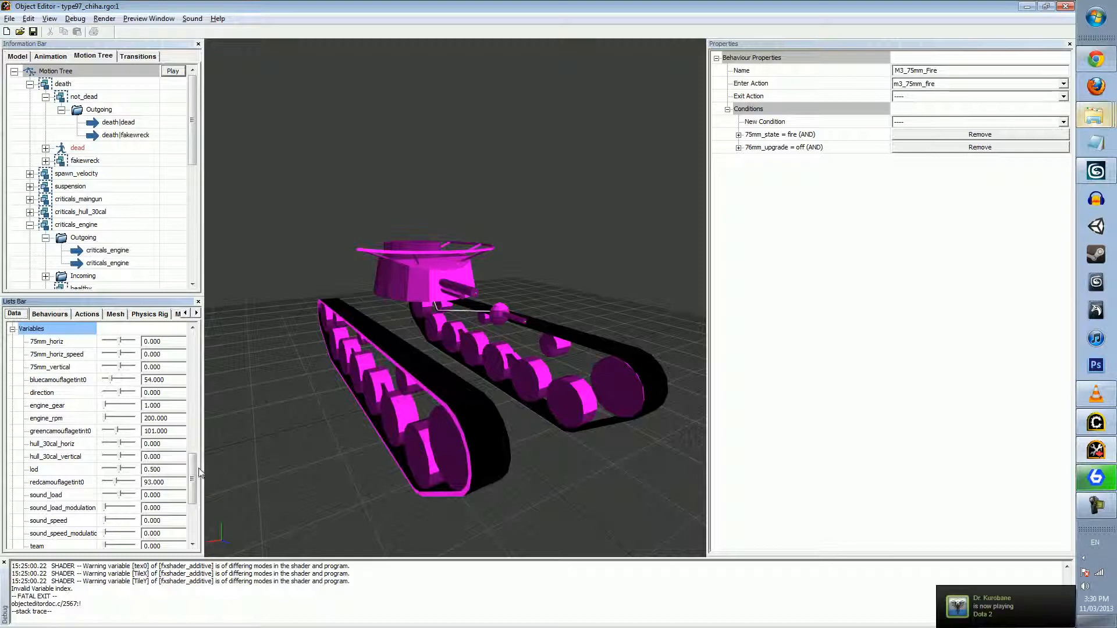
{"action": "scroll", "coordinate": [194, 468], "scroll_direction": "down", "scroll_amount": 4}
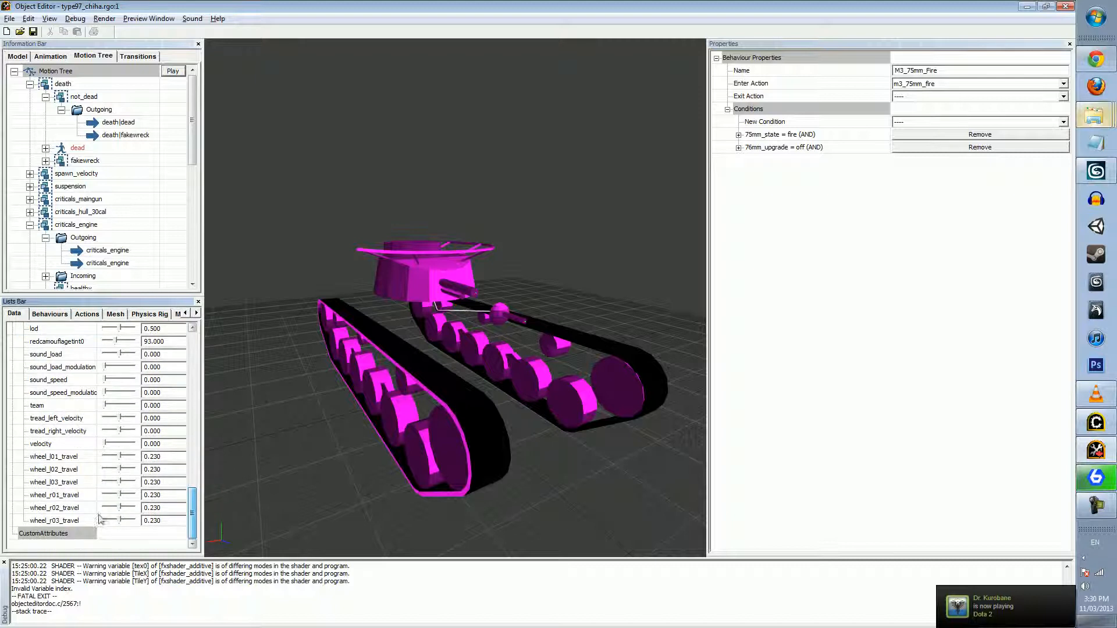
{"action": "scroll", "coordinate": [74, 455], "scroll_direction": "up", "scroll_amount": 5}
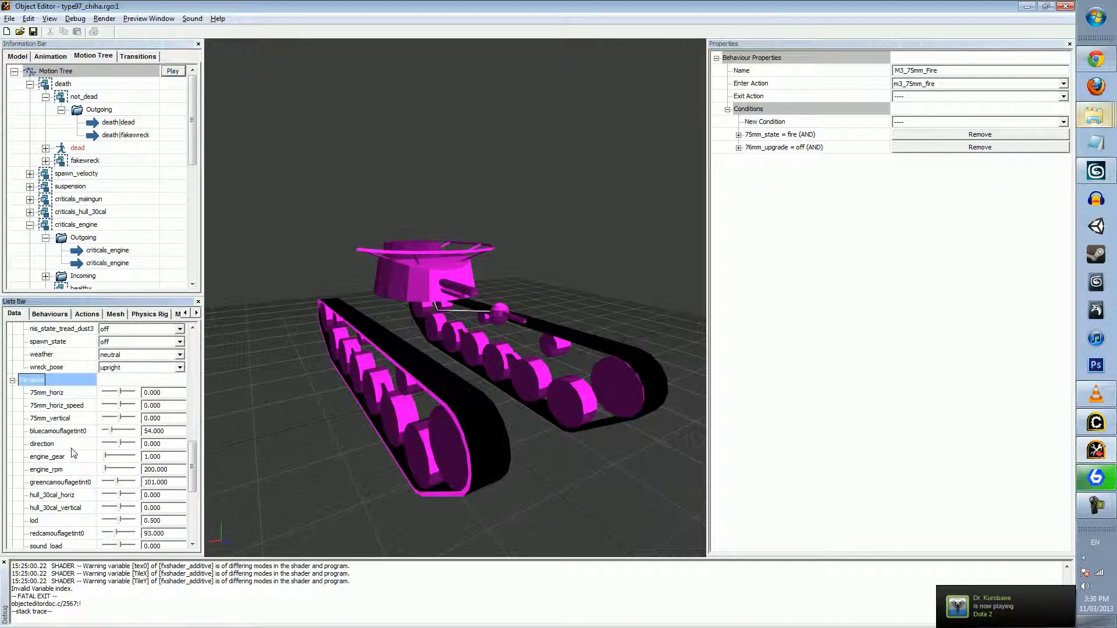
{"action": "scroll", "coordinate": [73, 455], "scroll_direction": "down", "scroll_amount": 3}
{"action": "scroll", "coordinate": [52, 457], "scroll_direction": "down", "scroll_amount": 3}
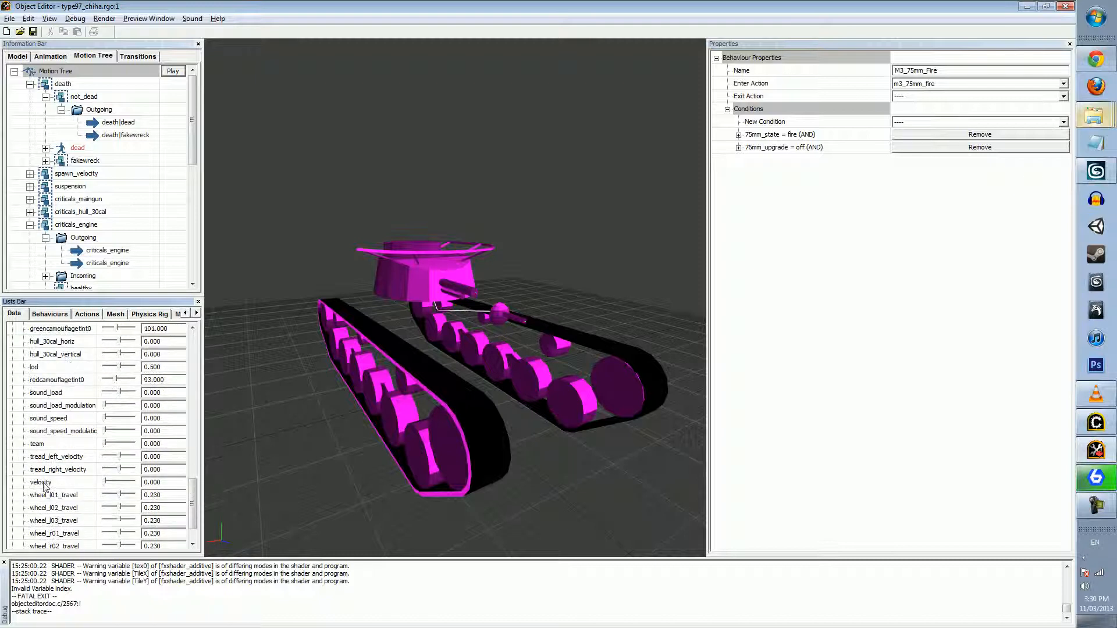
{"action": "left_click", "coordinate": [43, 484]}
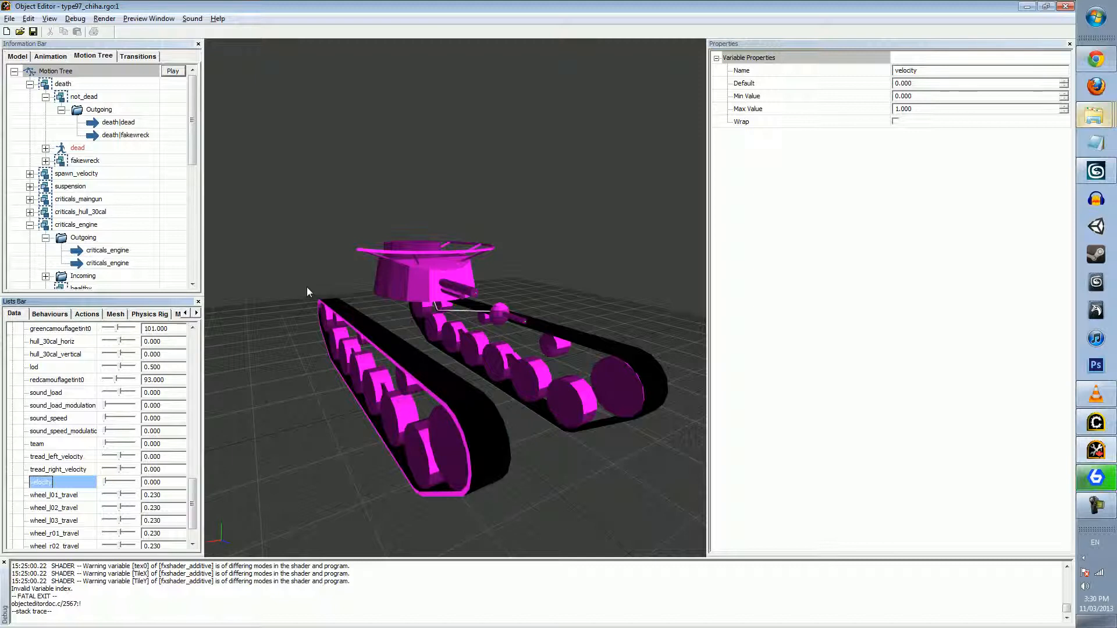
Inspect the enter actions and team conditions of the Team_Colour_4, Team_Colour_1, Team_Colour_8 and Team_Colour_6 behaviours
{"action": "left_click", "coordinate": [50, 314]}
{"action": "left_click_drag", "start_coordinate": [194, 363], "coordinate": [192, 527]}
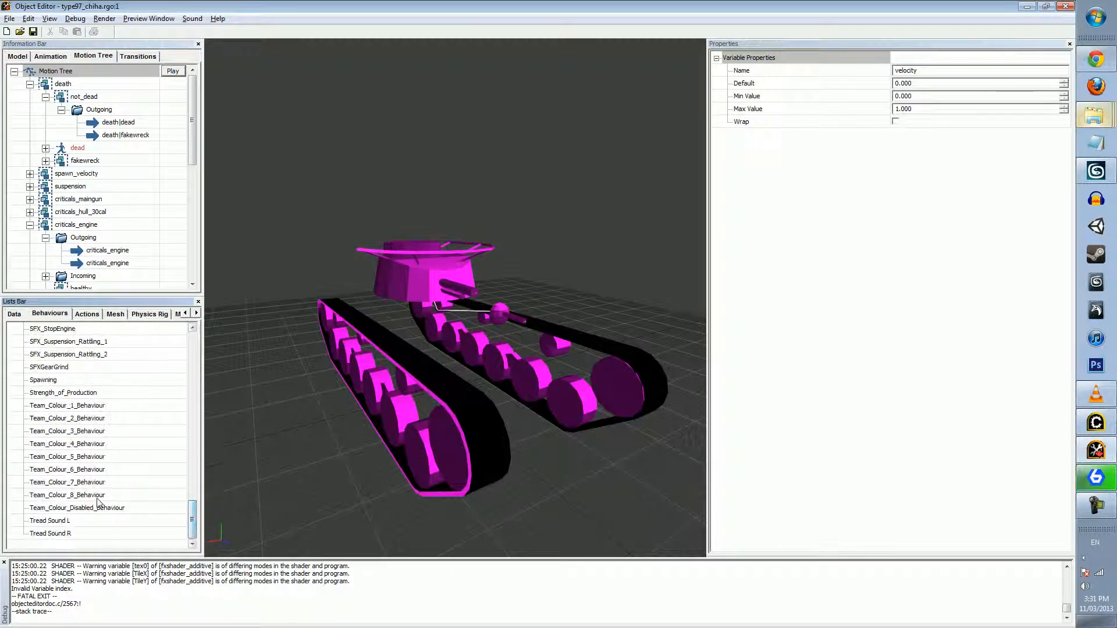
{"action": "left_click", "coordinate": [102, 471]}
{"action": "left_click", "coordinate": [88, 444]}
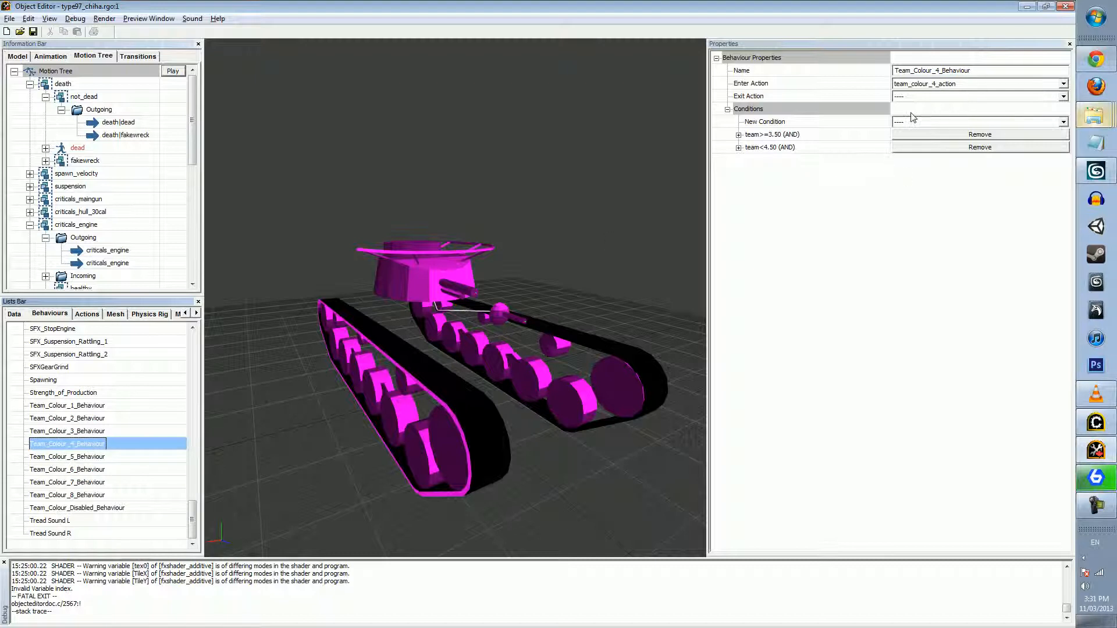
{"action": "left_click", "coordinate": [103, 407]}
{"action": "left_click", "coordinate": [94, 495]}
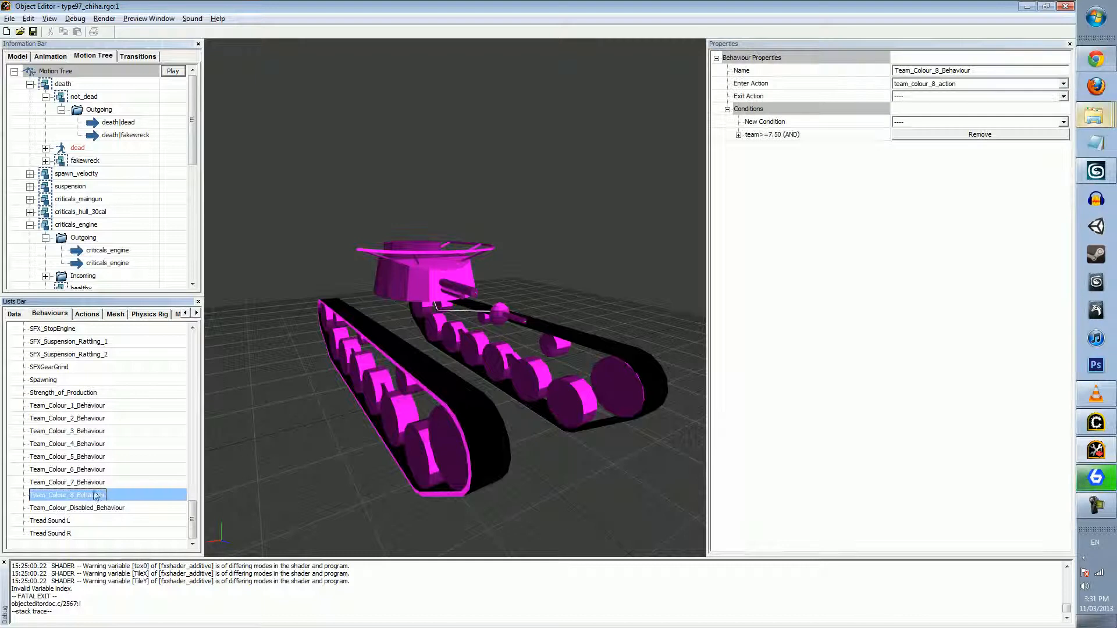
{"action": "left_click", "coordinate": [119, 471]}
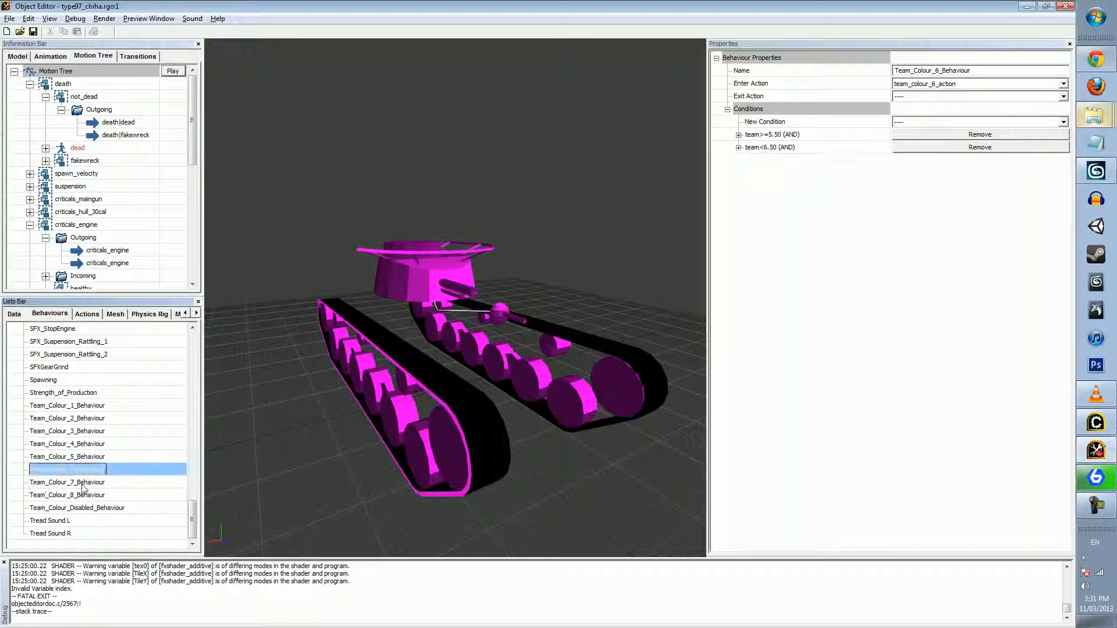
Examine the team variable conditions of Team_Colour_7_Behaviour by expanding and collapsing them
{"action": "left_click", "coordinate": [86, 483]}
{"action": "left_click", "coordinate": [739, 135]}
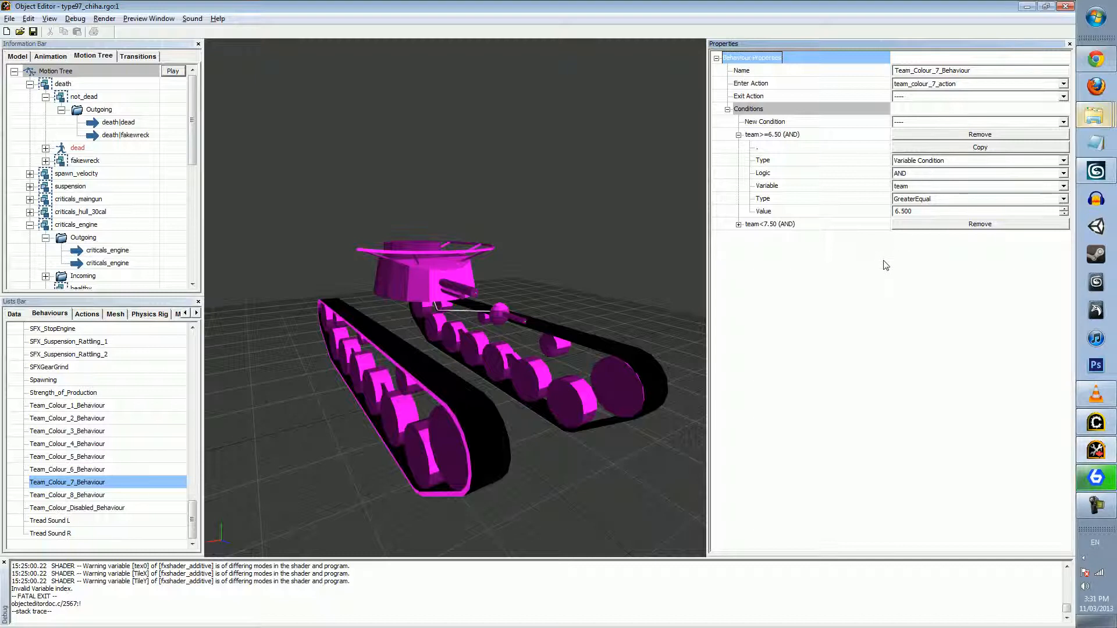
{"action": "left_click", "coordinate": [739, 135]}
{"action": "left_click", "coordinate": [769, 149]}
{"action": "left_click", "coordinate": [739, 148]}
{"action": "left_click", "coordinate": [739, 148]}
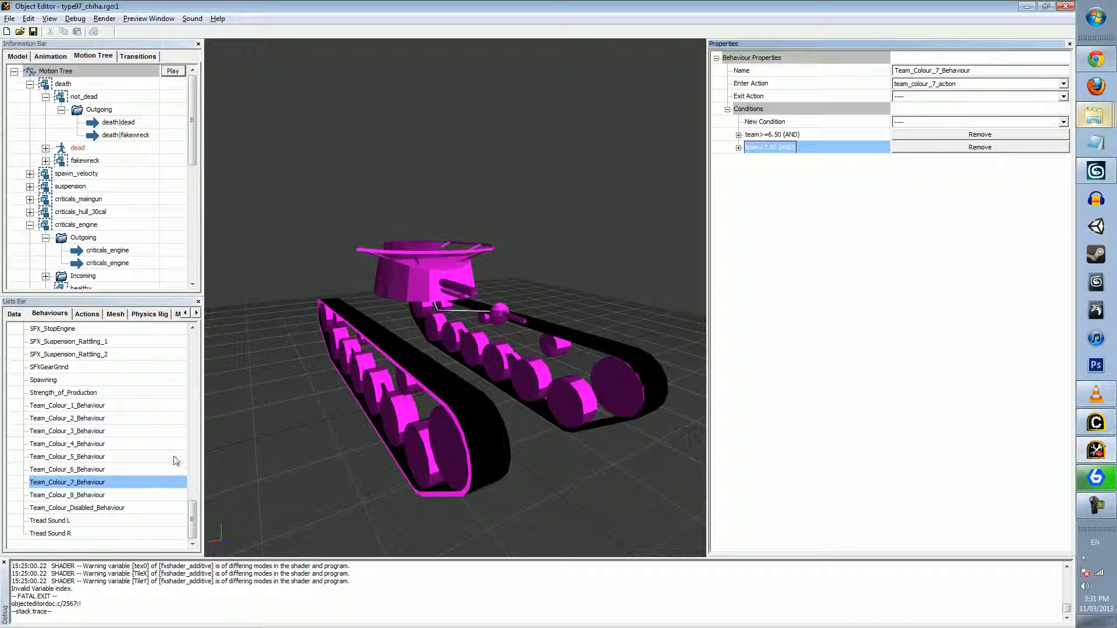
{"action": "left_click_drag", "start_coordinate": [192, 520], "coordinate": [192, 349]}
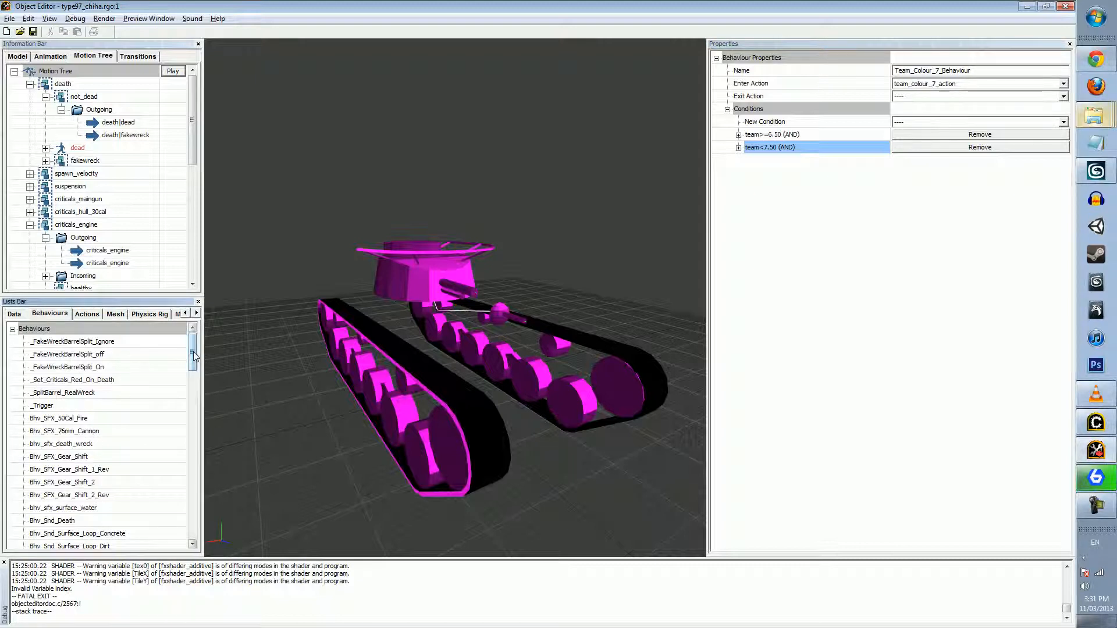
{"action": "left_click", "coordinate": [117, 314]}
{"action": "left_click", "coordinate": [50, 314]}
{"action": "left_click_drag", "start_coordinate": [193, 353], "coordinate": [193, 516]}
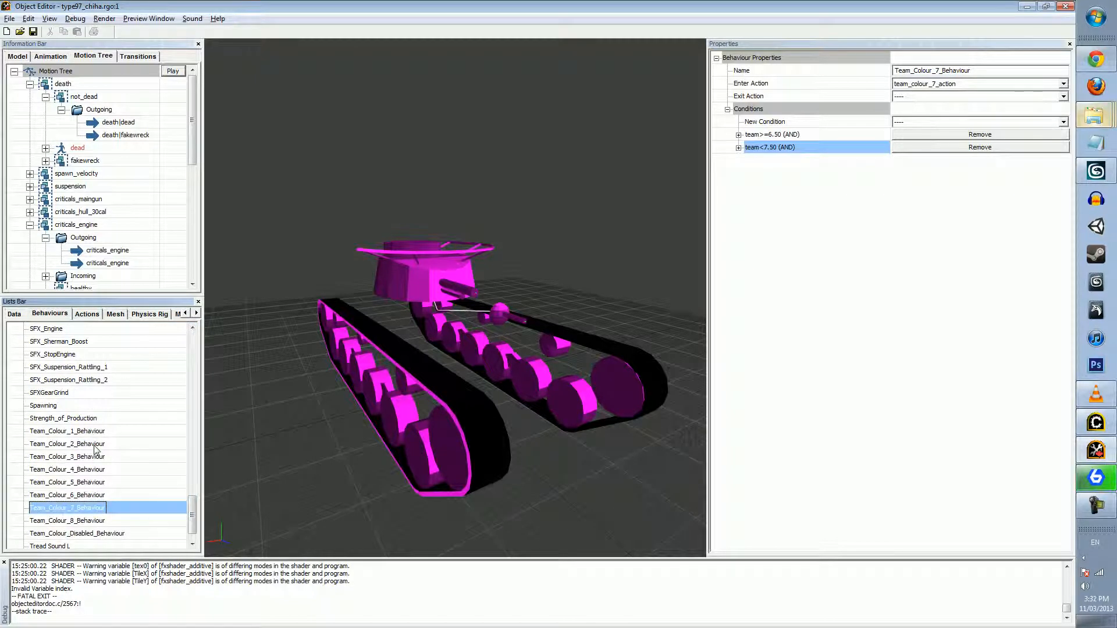
Show the 30cal_hull_tracer action and review the command types that can be added to it, without adding one
{"action": "left_click", "coordinate": [85, 314]}
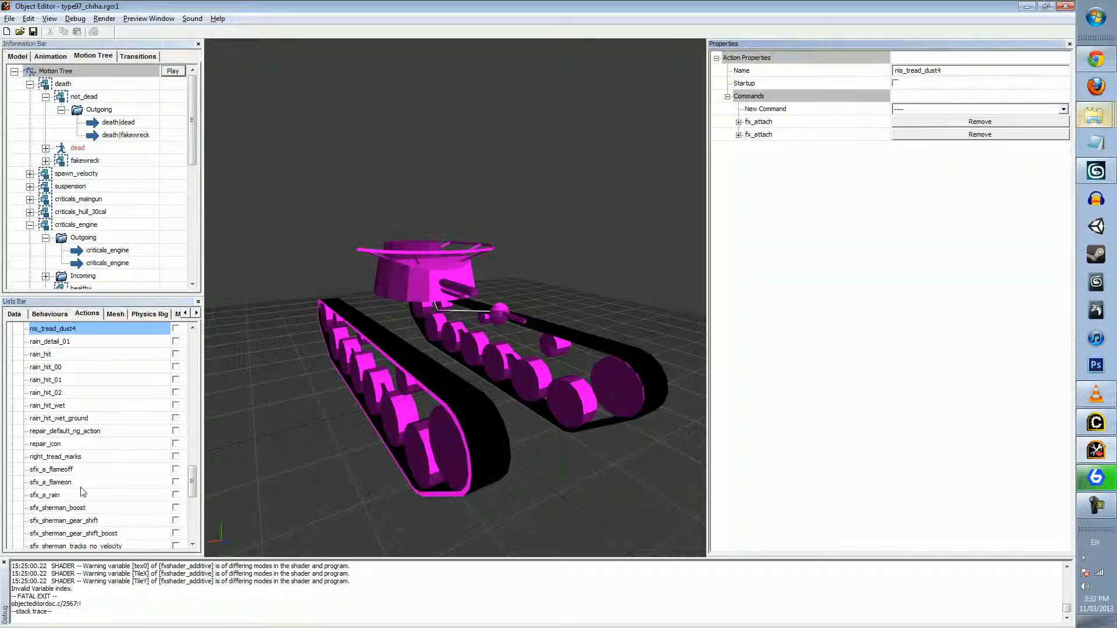
{"action": "left_click_drag", "start_coordinate": [193, 481], "coordinate": [202, 345]}
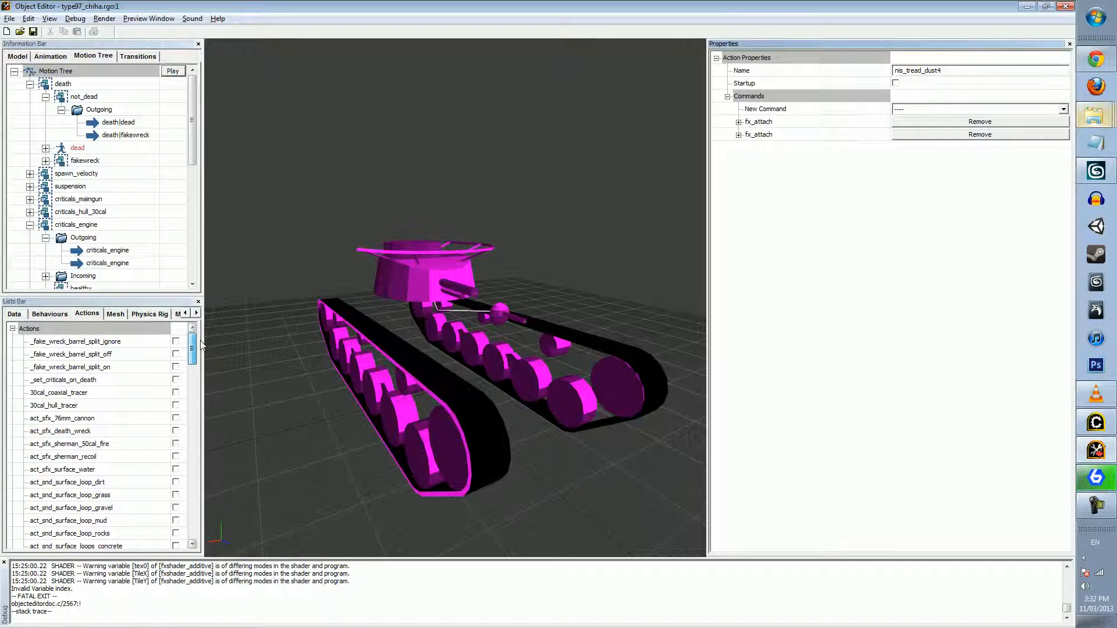
{"action": "left_click", "coordinate": [66, 406]}
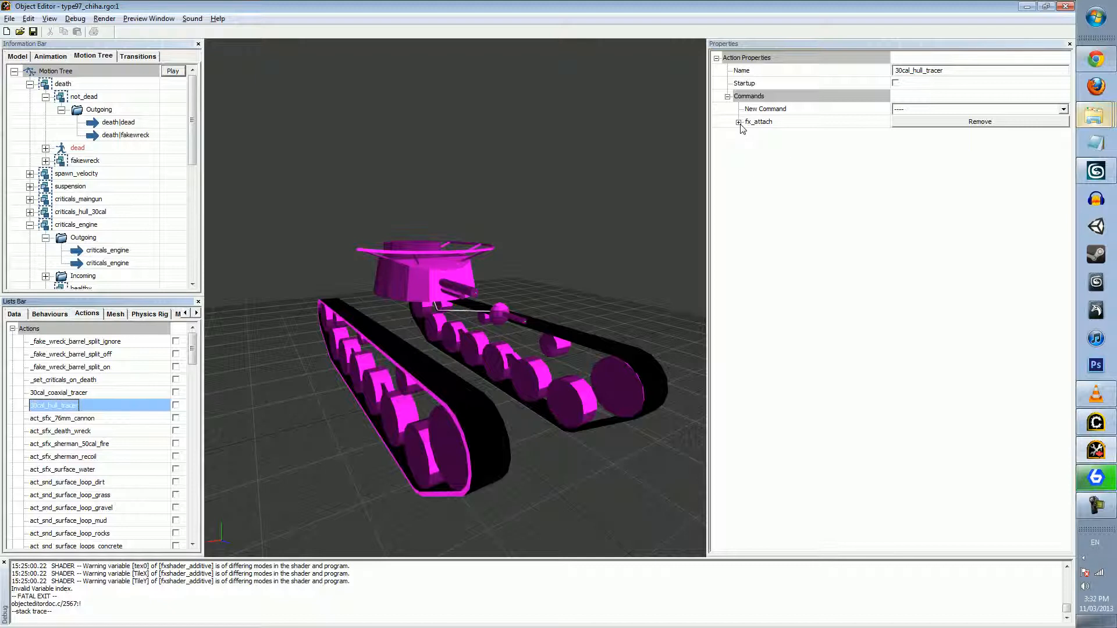
{"action": "left_click", "coordinate": [905, 112]}
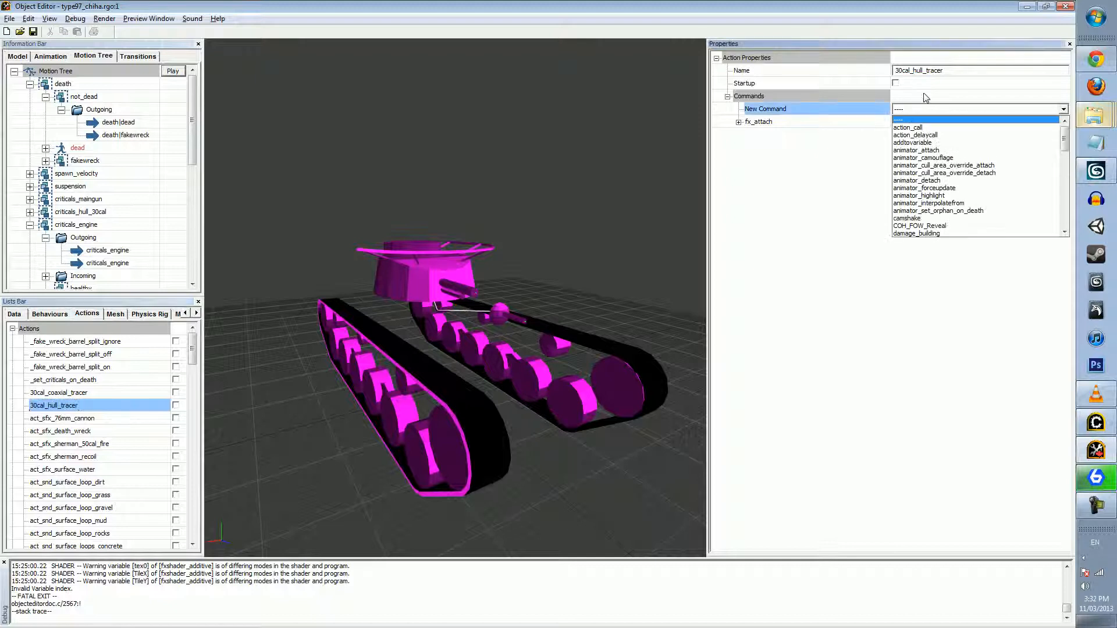
{"action": "left_click_drag", "start_coordinate": [1065, 140], "coordinate": [1073, 225]}
{"action": "scroll", "coordinate": [1067, 210], "scroll_direction": "up", "scroll_amount": 1}
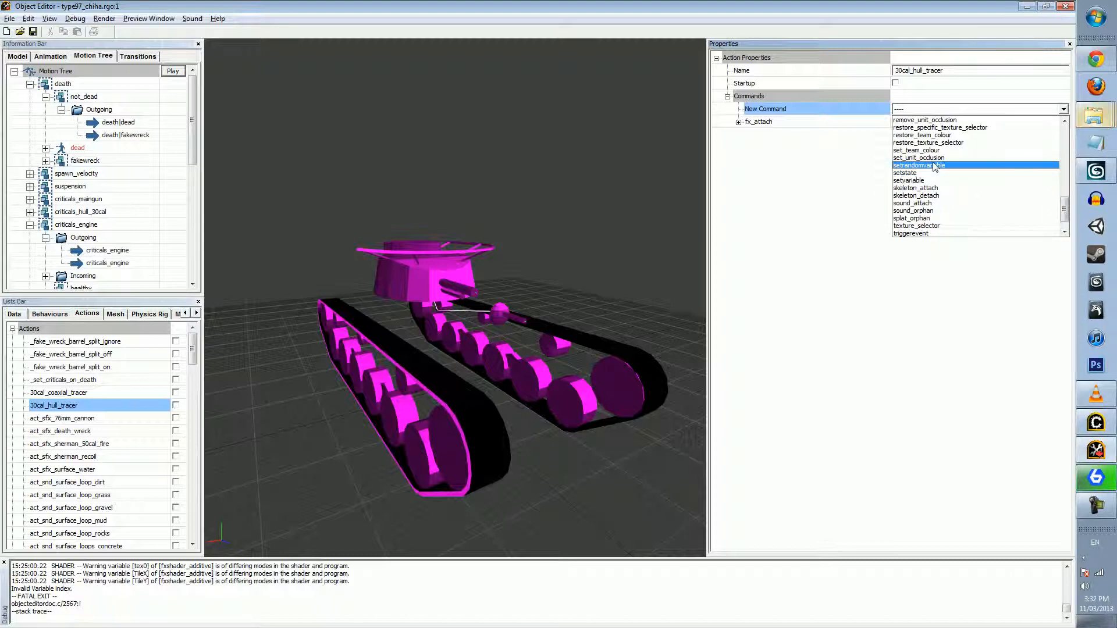
{"action": "left_click", "coordinate": [826, 169]}
Compare how the Team_Colour behaviours, including 1, 3, 5 and 8, link their team conditions to enter actions
{"action": "left_click", "coordinate": [50, 313]}
{"action": "left_click", "coordinate": [90, 478]}
{"action": "left_click", "coordinate": [82, 457]}
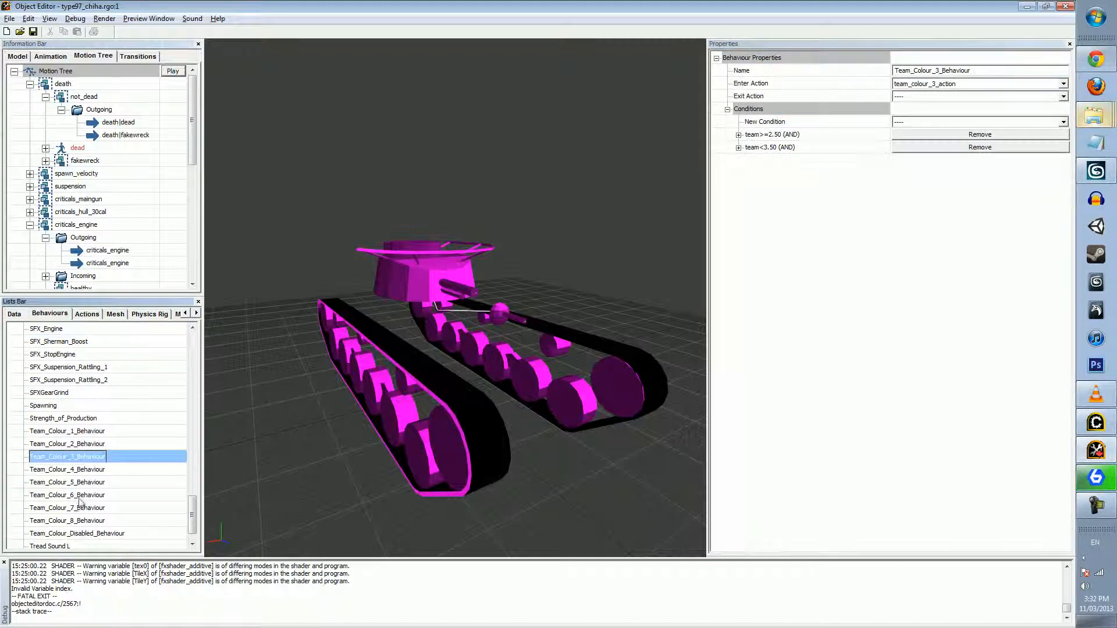
{"action": "left_click", "coordinate": [68, 432]}
{"action": "left_click", "coordinate": [65, 483]}
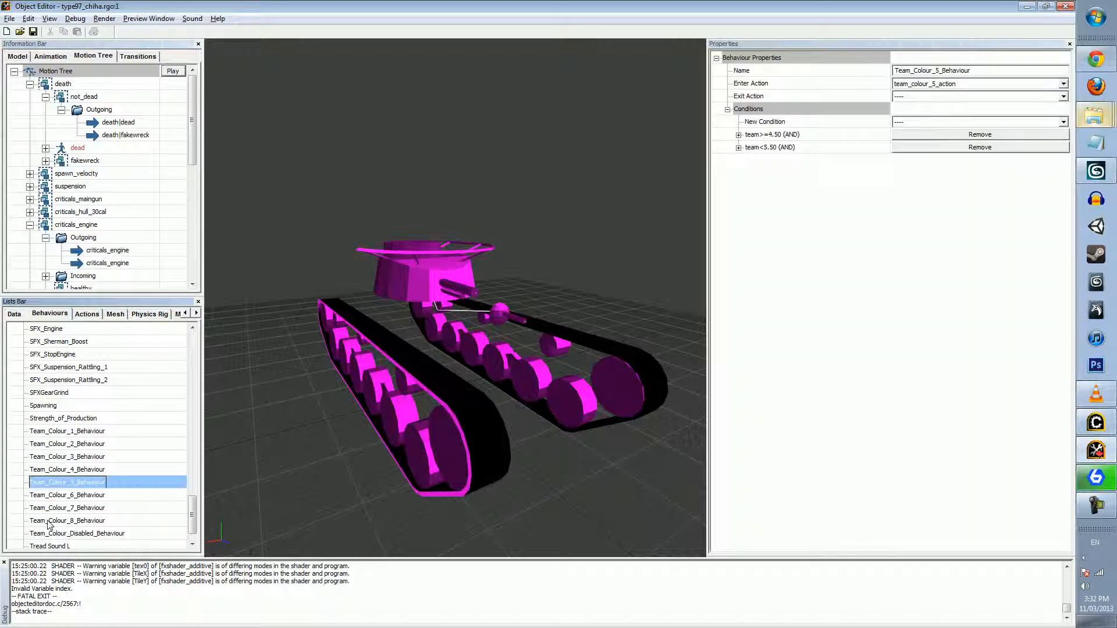
{"action": "left_click", "coordinate": [44, 521]}
{"action": "left_click", "coordinate": [65, 457]}
{"action": "left_click", "coordinate": [70, 444]}
{"action": "left_click", "coordinate": [82, 433]}
{"action": "left_click", "coordinate": [70, 492]}
{"action": "left_click", "coordinate": [72, 433]}
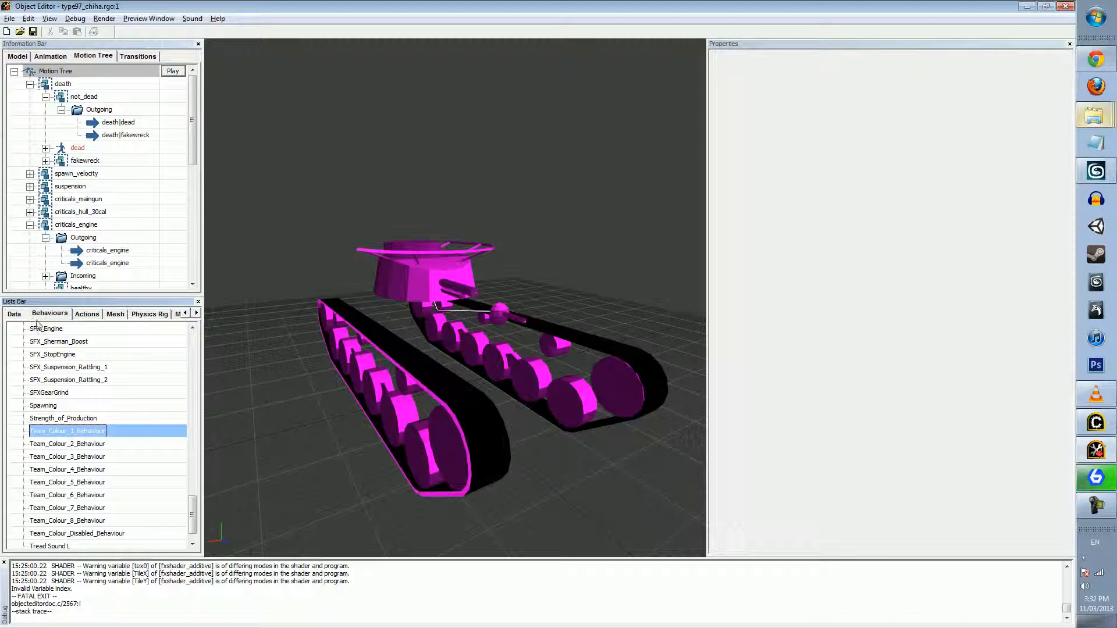
Inspect the meshes and conditions of the critical_main_gun_76mm mesh selector
{"action": "left_click", "coordinate": [119, 317]}
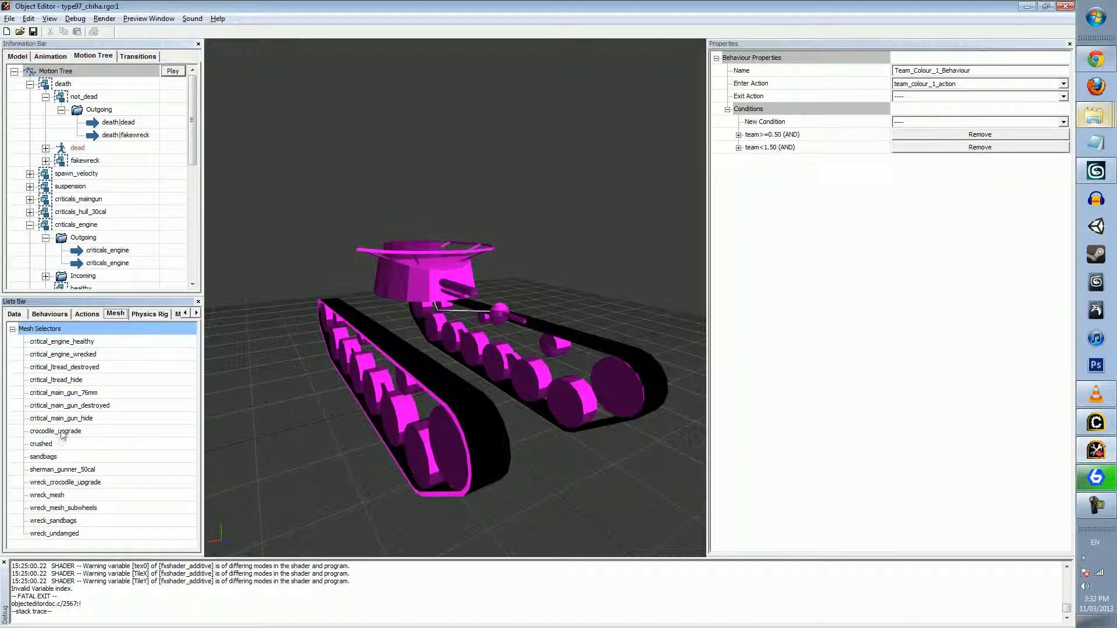
{"action": "left_click", "coordinate": [64, 394]}
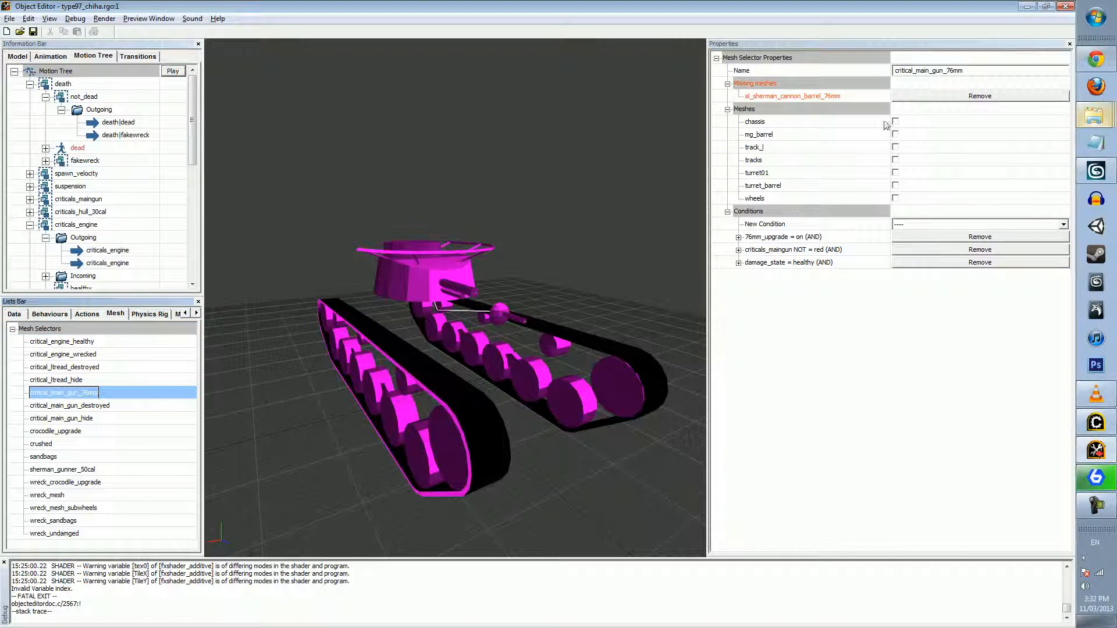
Return to the behaviours, review the Team_Colour behaviours' conditions and actions again, and browse the rest of the list
{"action": "left_click", "coordinate": [49, 314]}
{"action": "left_click", "coordinate": [90, 481]}
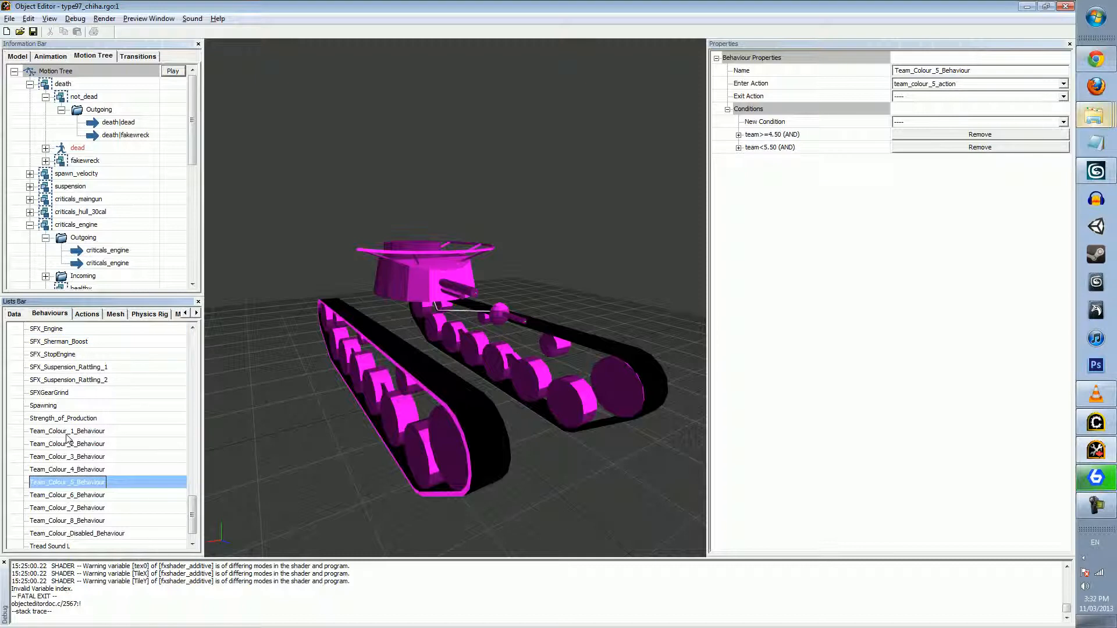
{"action": "left_click", "coordinate": [96, 471]}
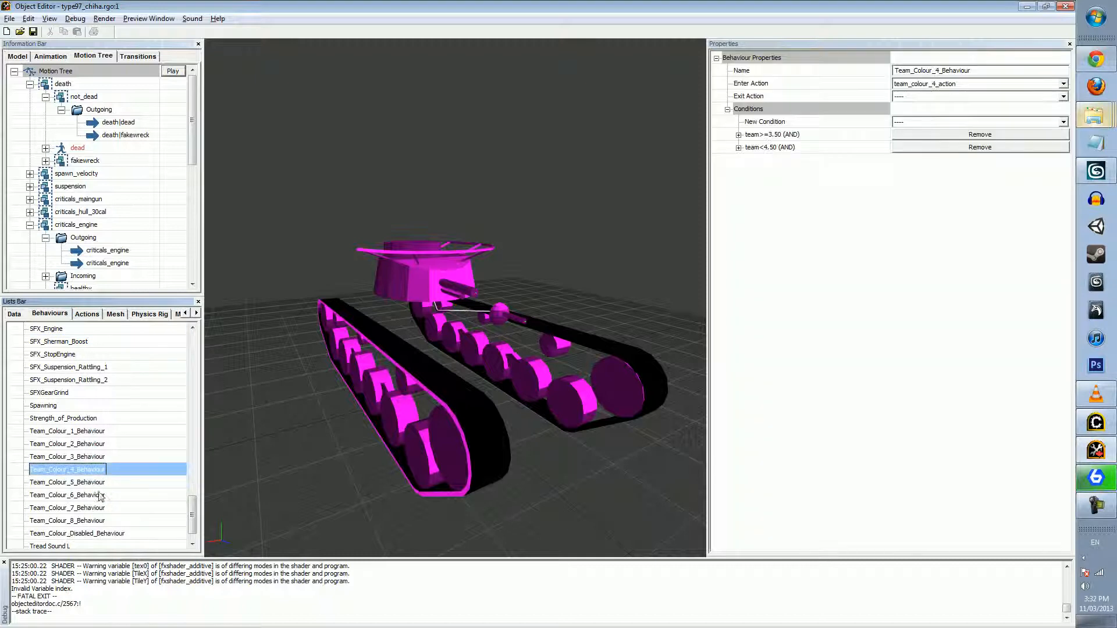
{"action": "left_click", "coordinate": [100, 444]}
{"action": "left_click", "coordinate": [103, 432]}
{"action": "left_click", "coordinate": [96, 469]}
{"action": "left_click", "coordinate": [95, 507]}
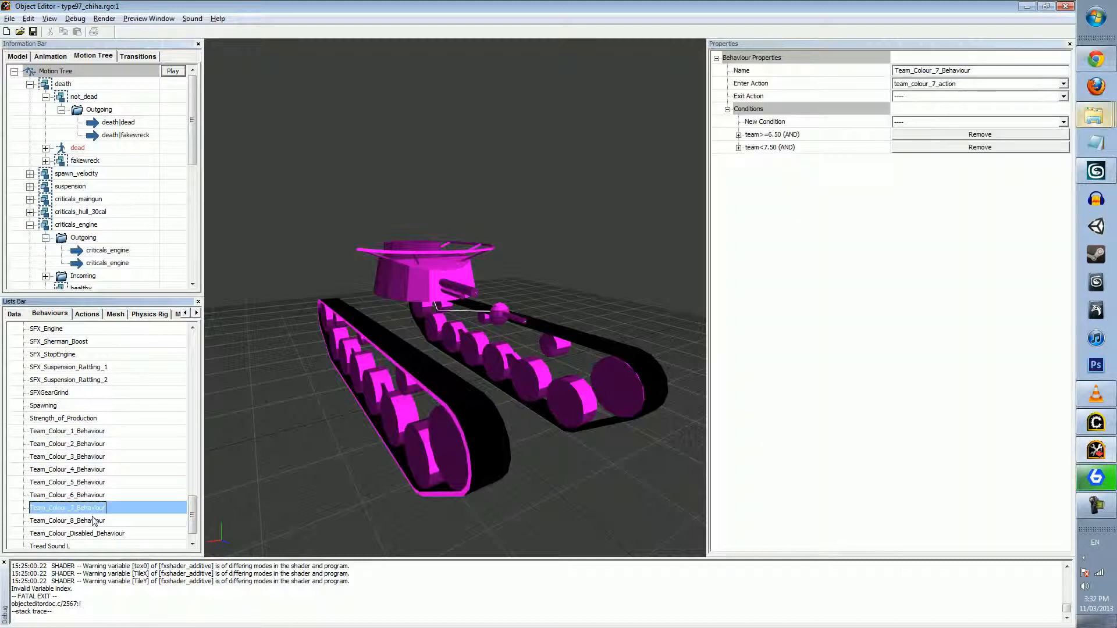
{"action": "left_click", "coordinate": [94, 521]}
{"action": "left_click", "coordinate": [99, 457]}
{"action": "scroll", "coordinate": [99, 525], "scroll_direction": "down", "scroll_amount": 2}
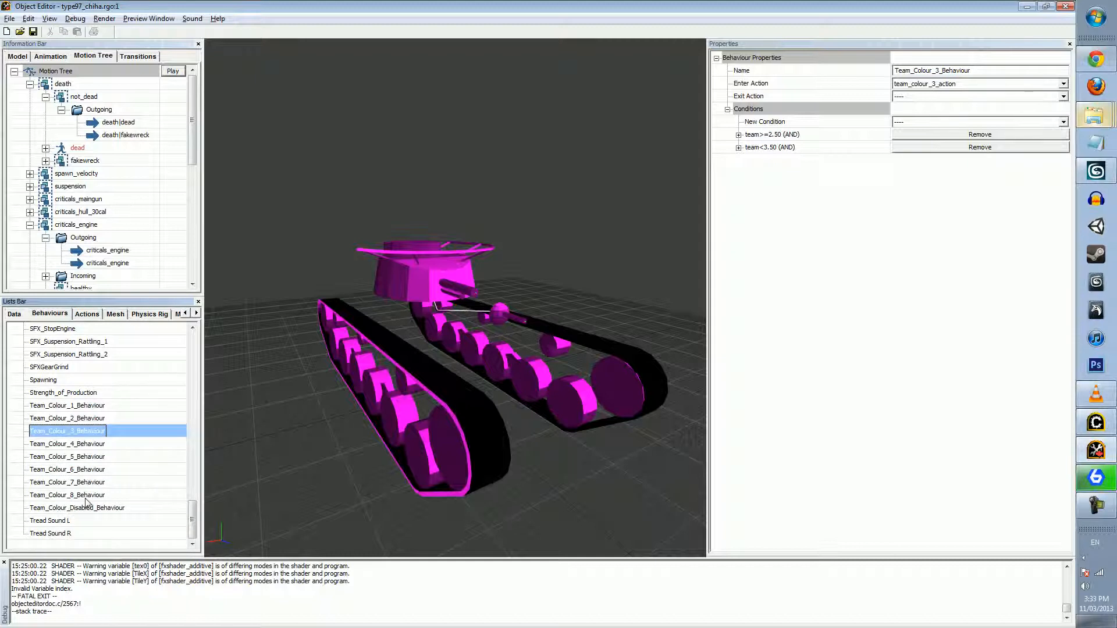
{"action": "scroll", "coordinate": [86, 502], "scroll_direction": "up", "scroll_amount": 15}
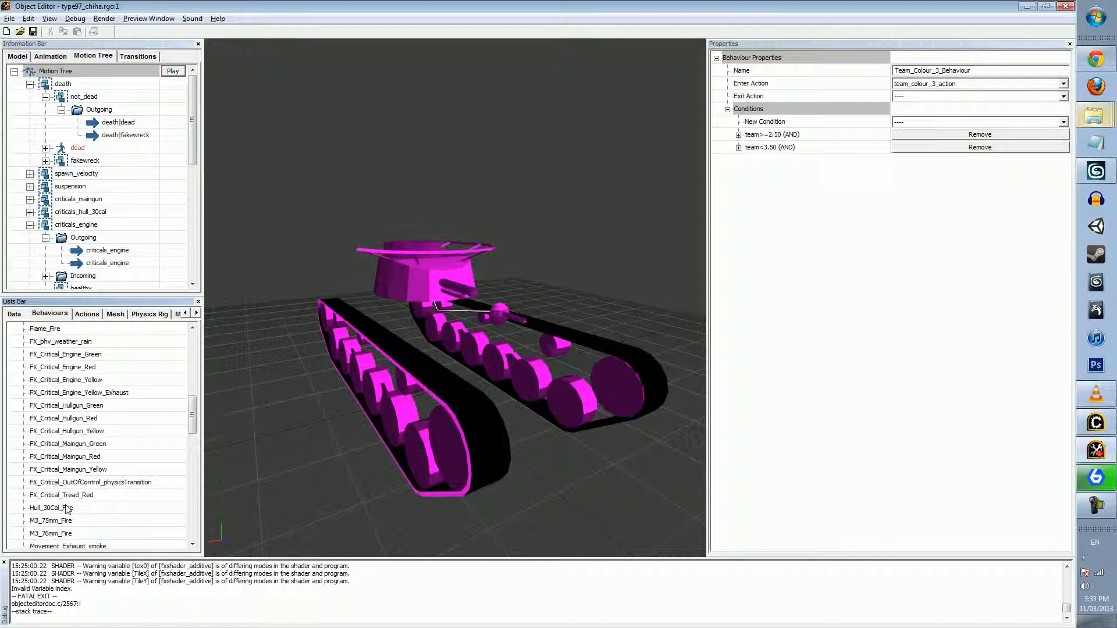
{"action": "scroll", "coordinate": [67, 509], "scroll_direction": "up", "scroll_amount": 8}
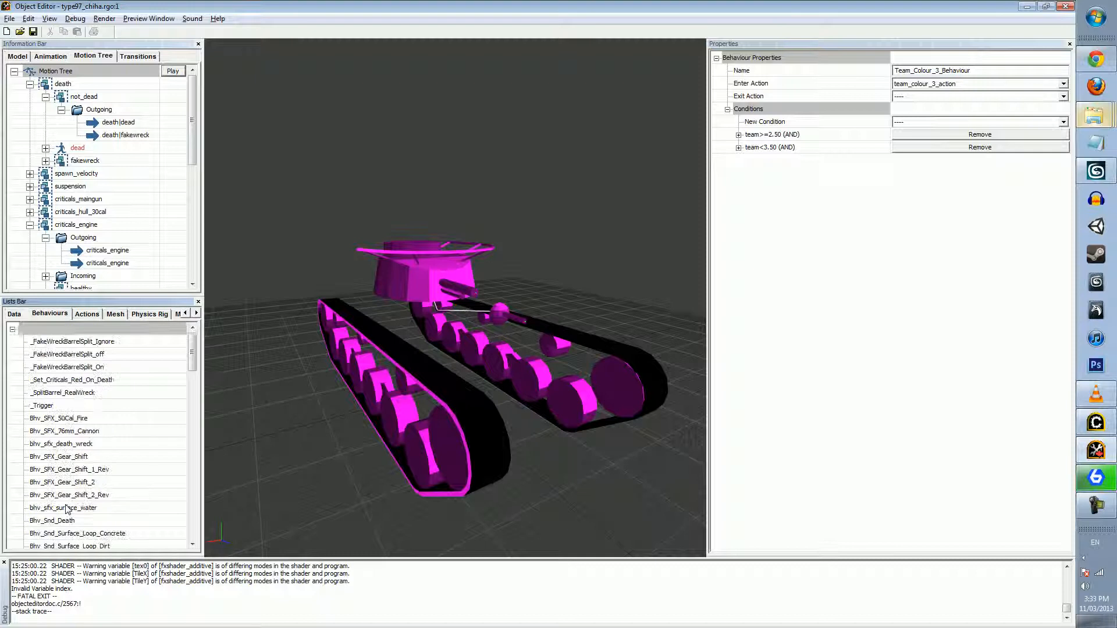
Show the tank's actions, inspect the commands of the _set_criticals_on_death action, and look through the action list
{"action": "left_click", "coordinate": [86, 315]}
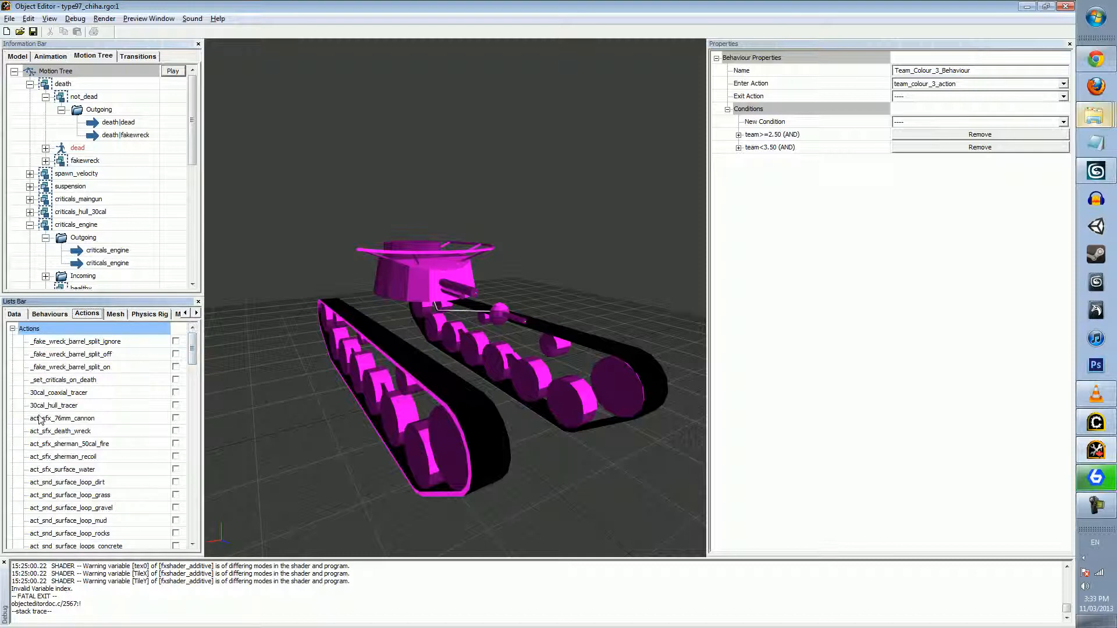
{"action": "left_click", "coordinate": [114, 378]}
{"action": "scroll", "coordinate": [115, 377], "scroll_direction": "down", "scroll_amount": 1}
{"action": "scroll", "coordinate": [117, 379], "scroll_direction": "down", "scroll_amount": 2}
{"action": "scroll", "coordinate": [116, 379], "scroll_direction": "down", "scroll_amount": 3}
{"action": "scroll", "coordinate": [119, 377], "scroll_direction": "up", "scroll_amount": 6}
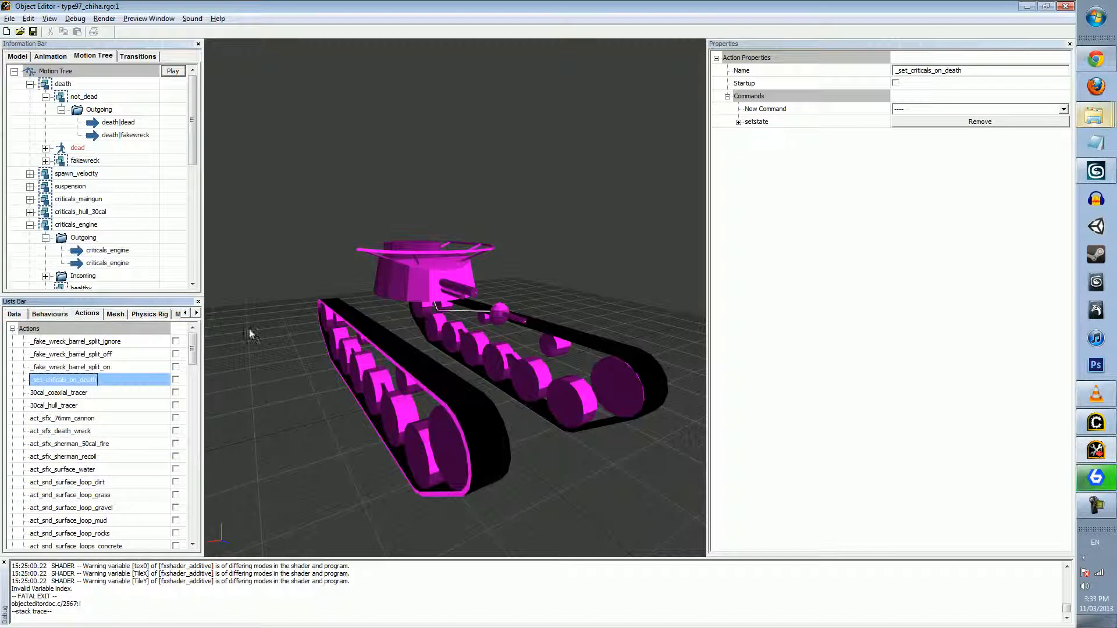
Inspect the setstate command of the _set_criticals_on_death action and browse the commands that can be added to it
{"action": "left_click", "coordinate": [738, 122]}
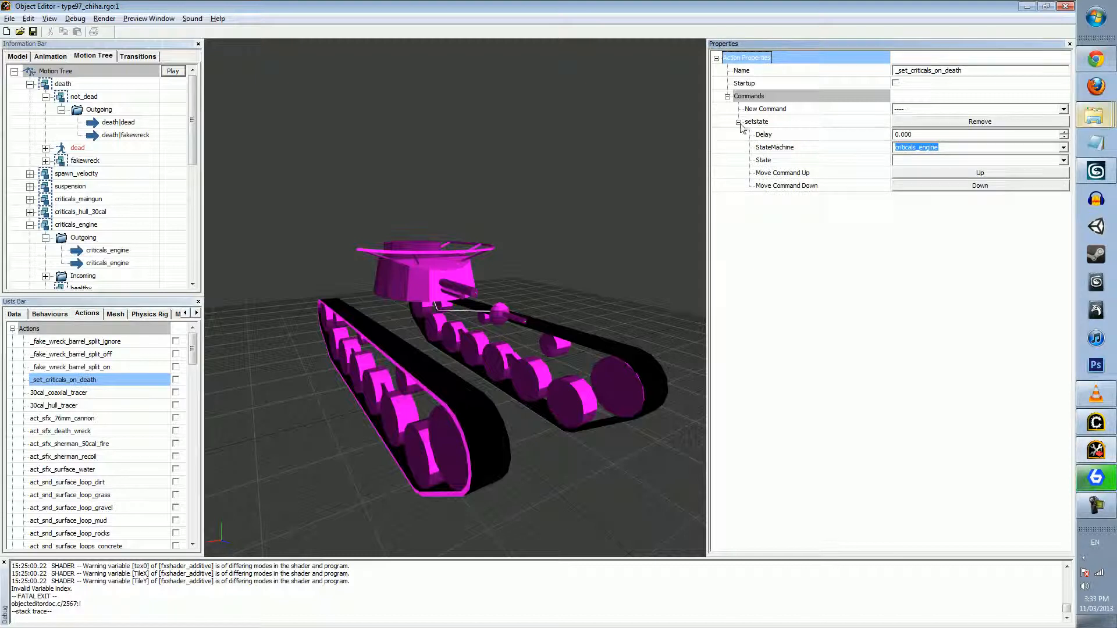
{"action": "left_click", "coordinate": [738, 122]}
{"action": "left_click", "coordinate": [916, 109]}
{"action": "mouse_move", "coordinate": [1075, 143]}
{"action": "left_mouse_down"}
{"action": "mouse_move", "coordinate": [1073, 224]}
{"action": "mouse_move", "coordinate": [1066, 126]}
{"action": "left_mouse_up"}
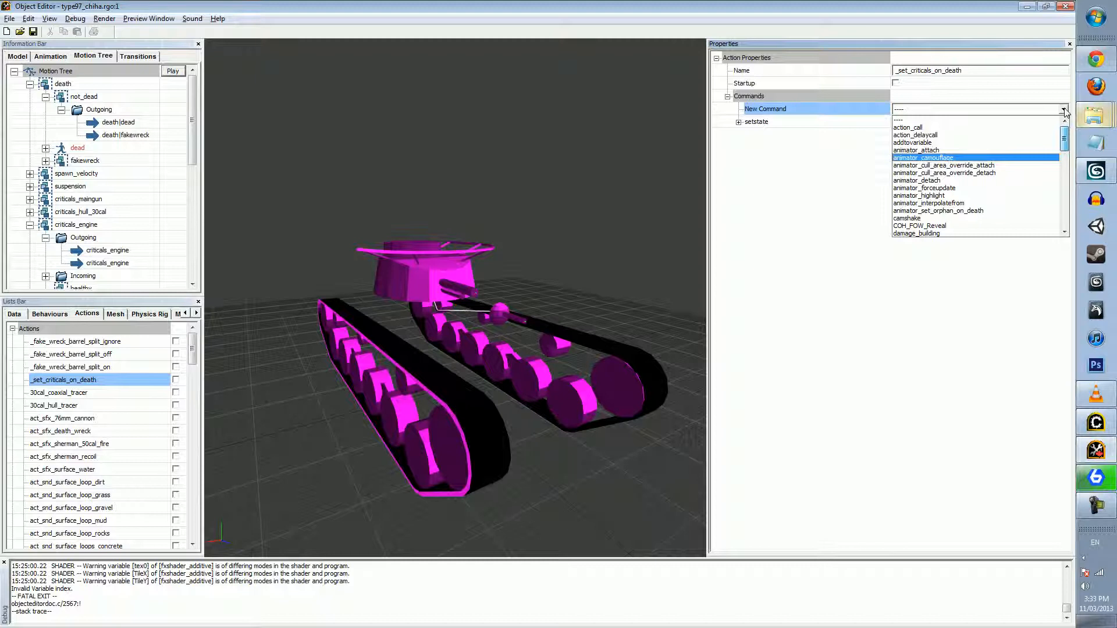
{"action": "left_click_drag", "start_coordinate": [1064, 145], "coordinate": [1062, 227]}
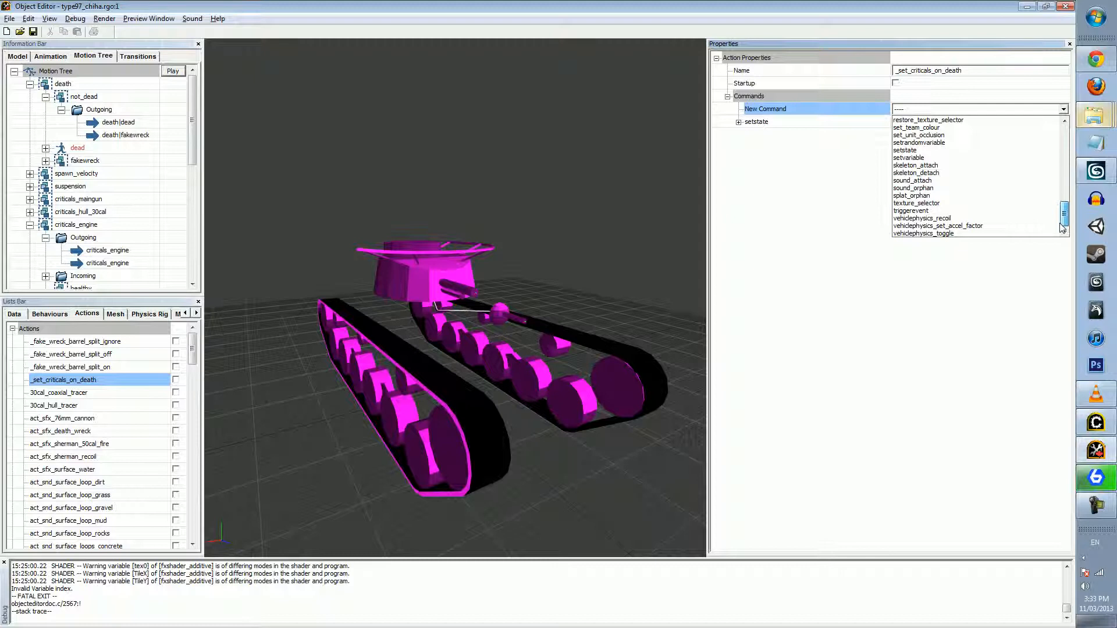
{"action": "left_click_drag", "start_coordinate": [1060, 223], "coordinate": [1068, 141]}
{"action": "left_click", "coordinate": [826, 214]}
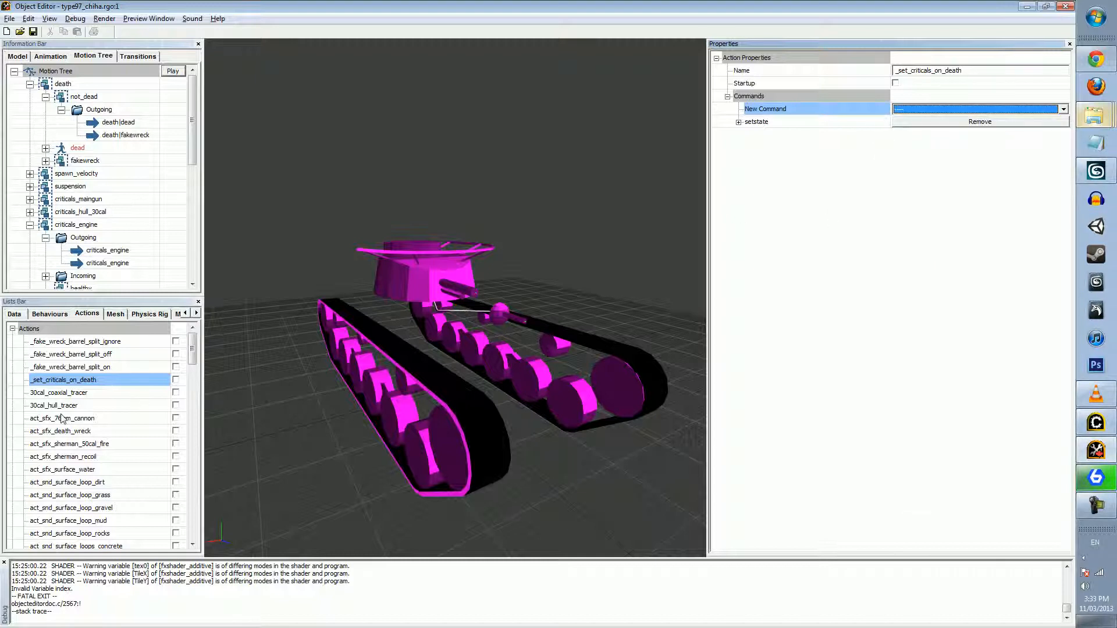
Show the coaxial_30cal_fire action and examine its fx_attach, sound_attach and physics_sphere_explosion commands
{"action": "left_click_drag", "start_coordinate": [193, 353], "coordinate": [193, 367]}
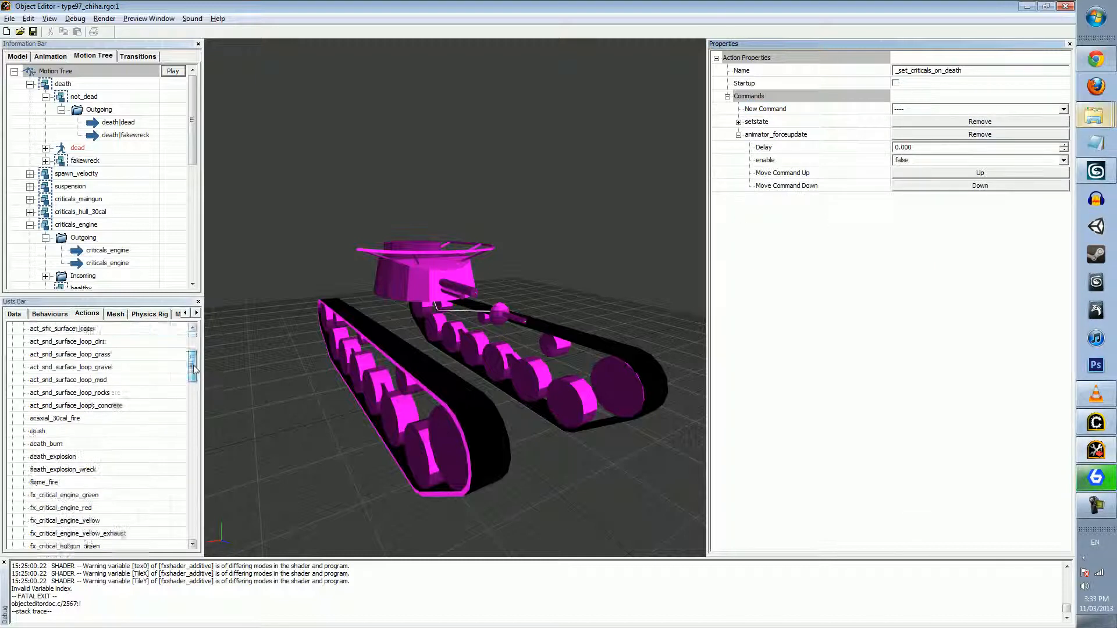
{"action": "left_click", "coordinate": [67, 405]}
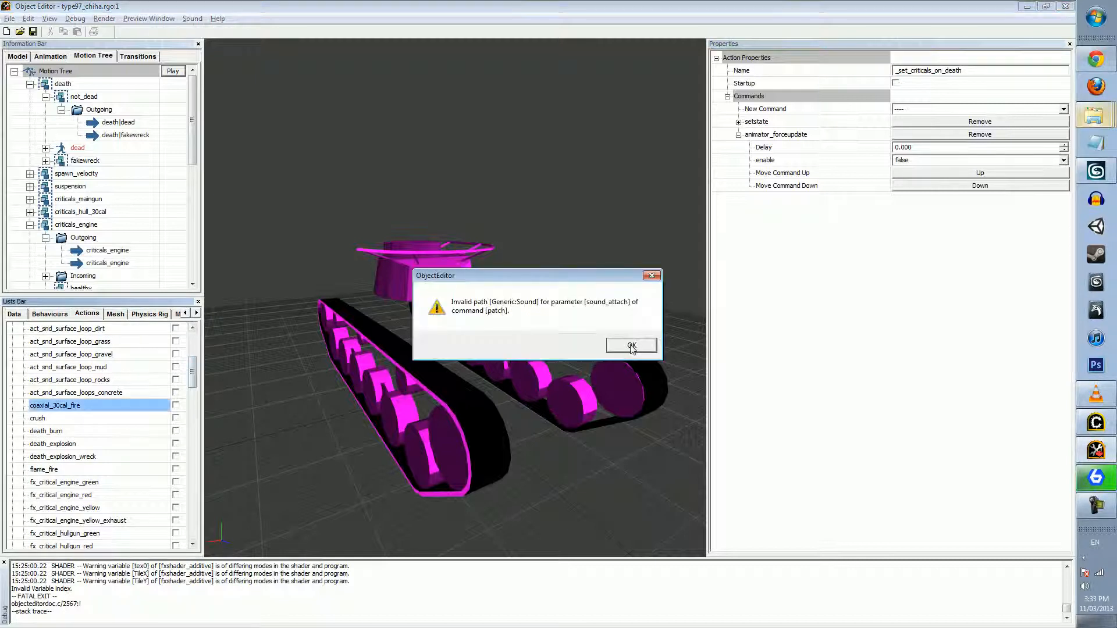
{"action": "left_click", "coordinate": [632, 346]}
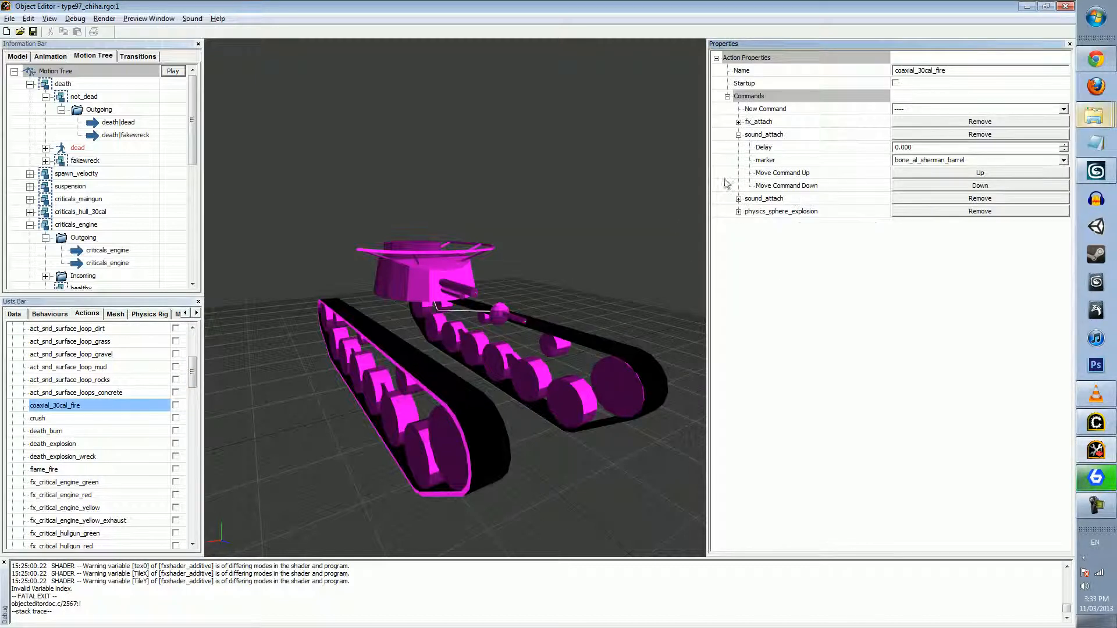
{"action": "left_click", "coordinate": [738, 198]}
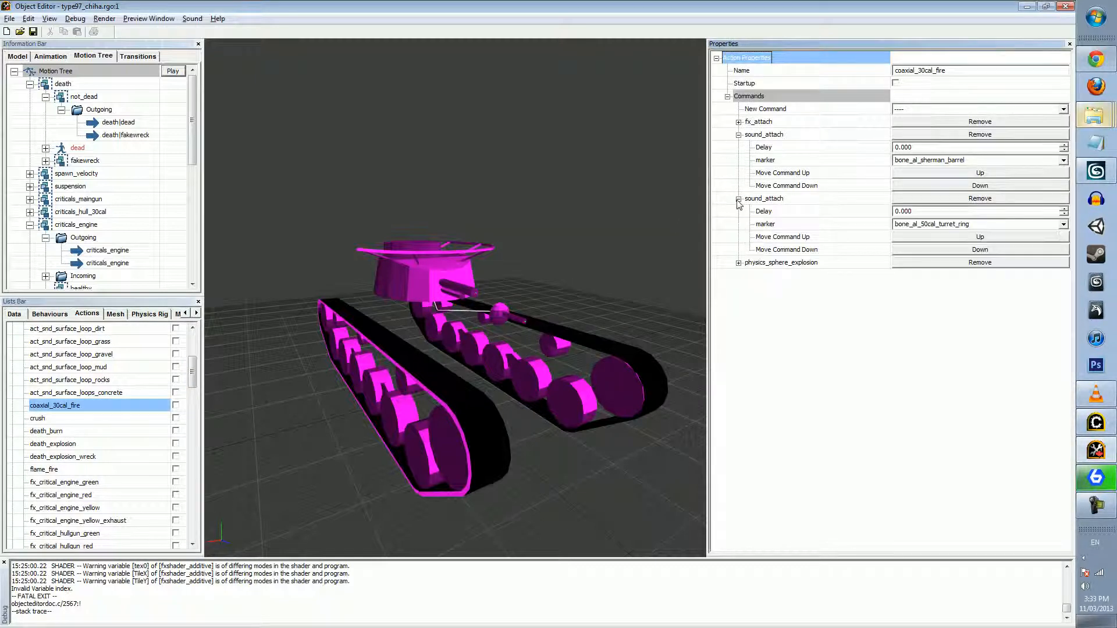
{"action": "left_click", "coordinate": [738, 262]}
{"action": "left_click", "coordinate": [738, 122]}
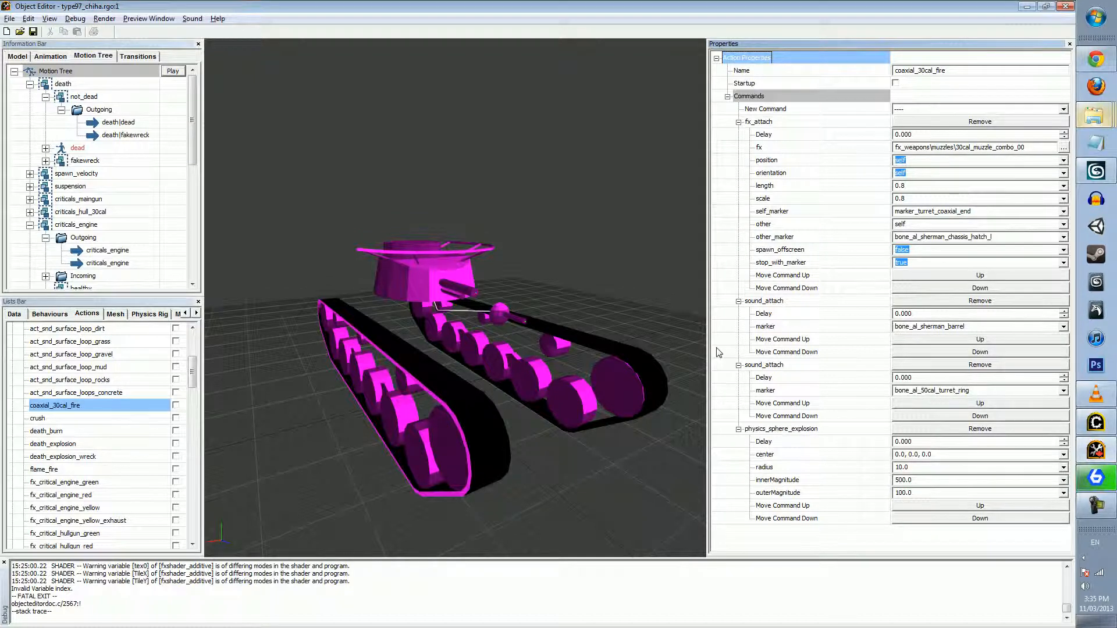
Look through the full list of commands available for the coaxial_30cal_fire action
{"action": "left_click", "coordinate": [1041, 109]}
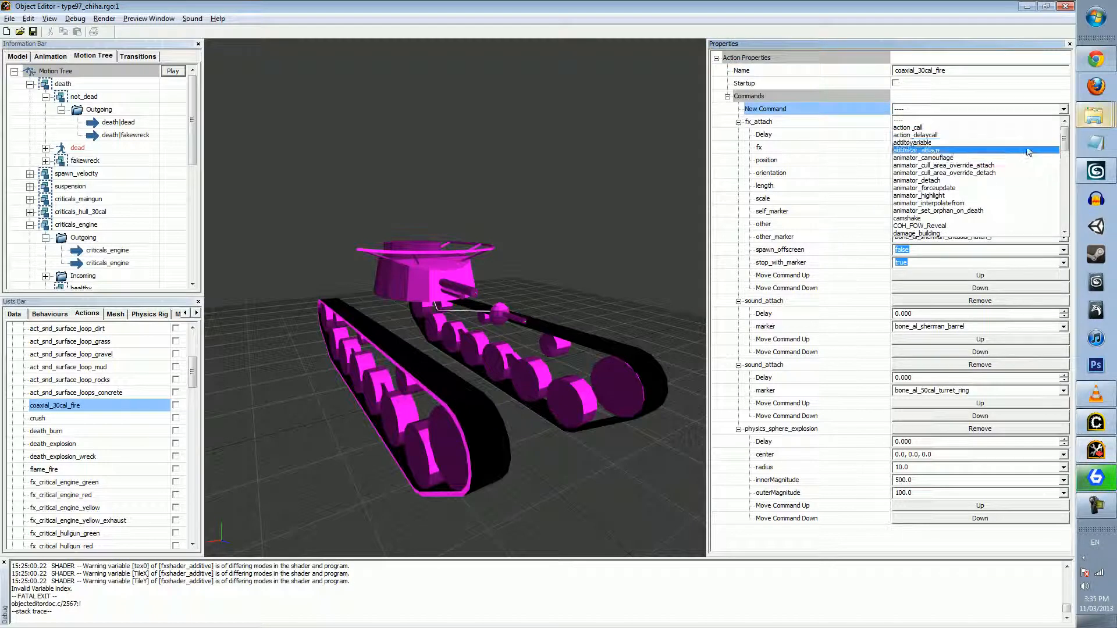
{"action": "left_click_drag", "start_coordinate": [1064, 144], "coordinate": [1073, 171]}
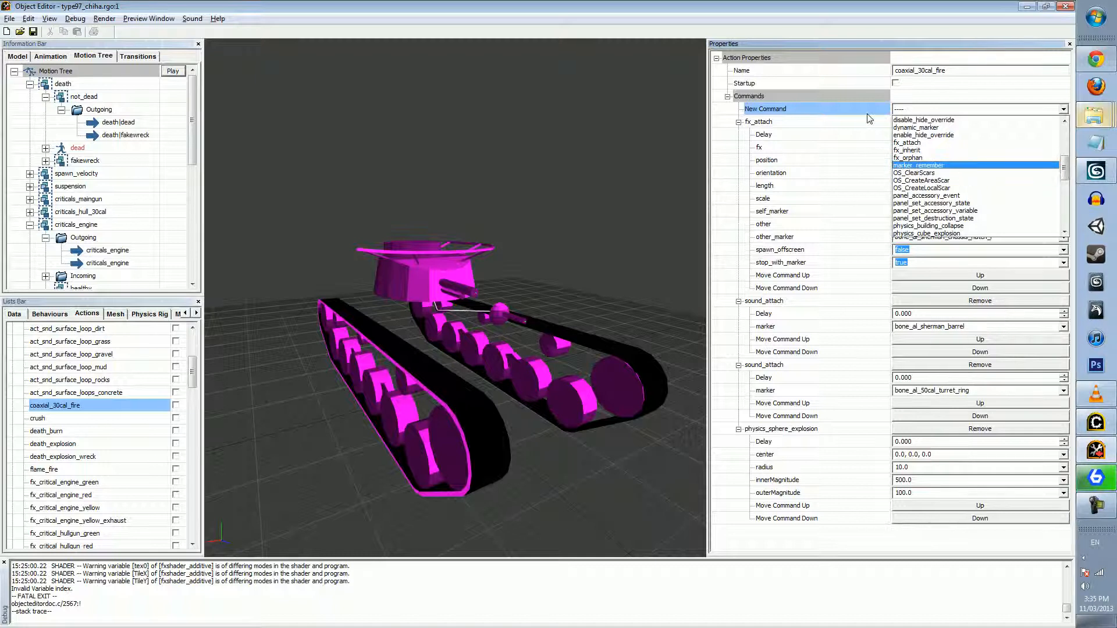
{"action": "left_click", "coordinate": [948, 95]}
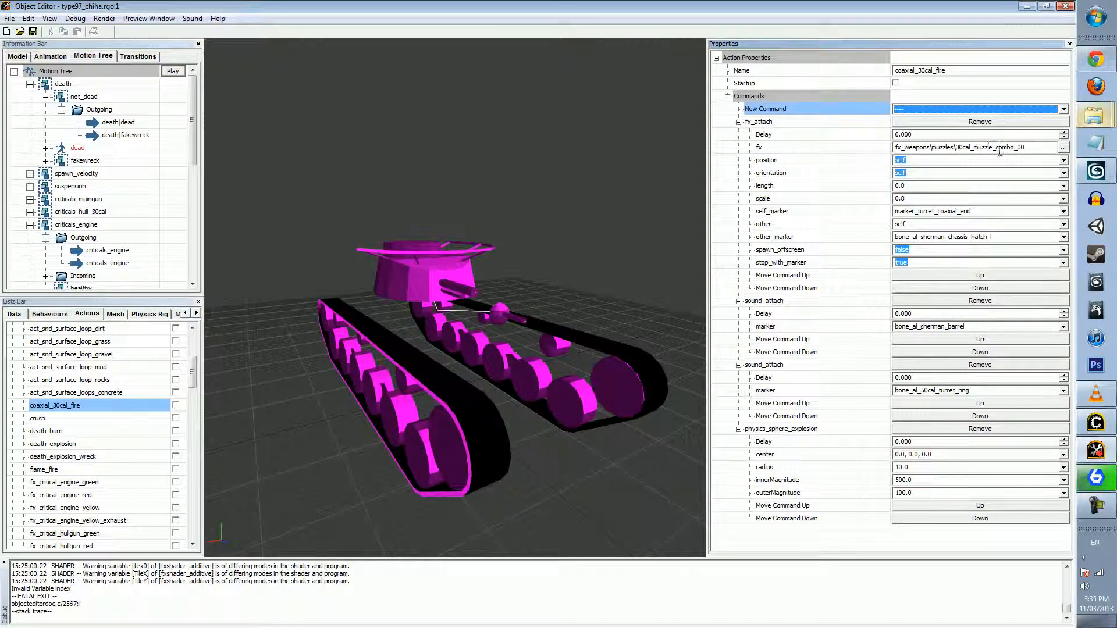
{"action": "left_click", "coordinate": [1023, 109]}
{"action": "left_click_drag", "start_coordinate": [1064, 134], "coordinate": [1067, 221]}
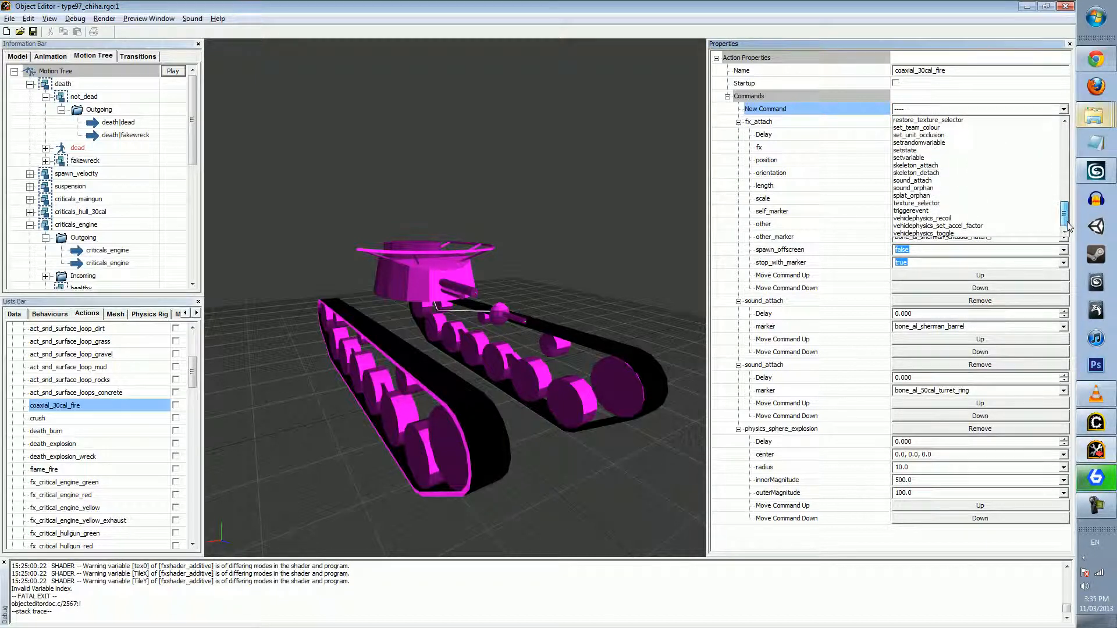
{"action": "left_click_drag", "start_coordinate": [1067, 217], "coordinate": [1061, 132]}
Add a decal_attach command to the coaxial_30cal_fire action and dismiss the invalid path warnings
{"action": "scroll", "coordinate": [957, 182], "scroll_direction": "down", "scroll_amount": 2}
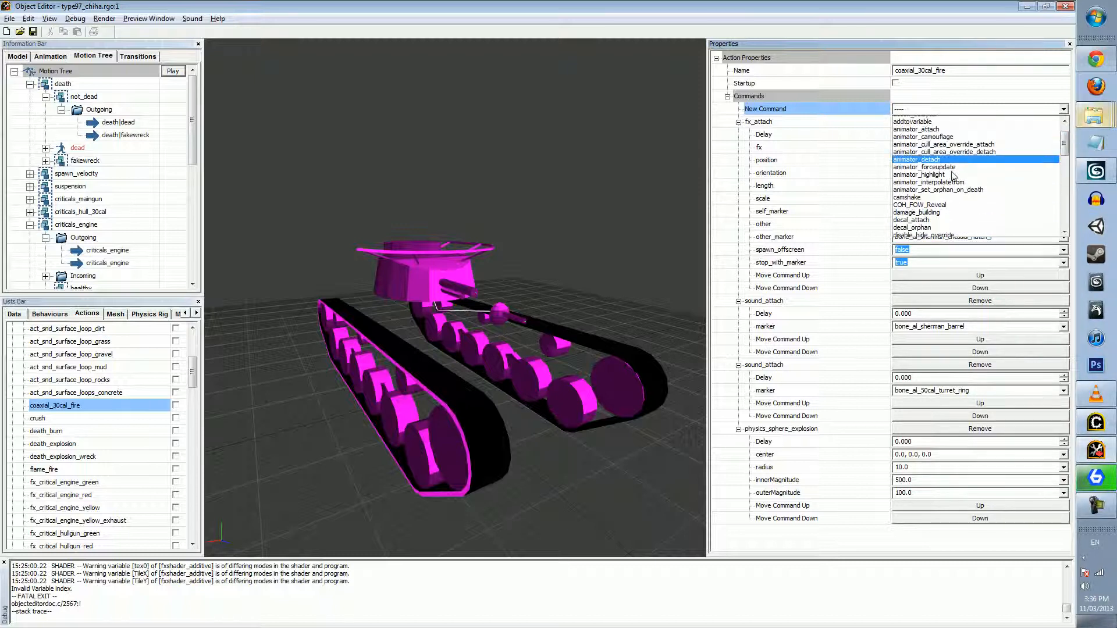
{"action": "left_click", "coordinate": [914, 201]}
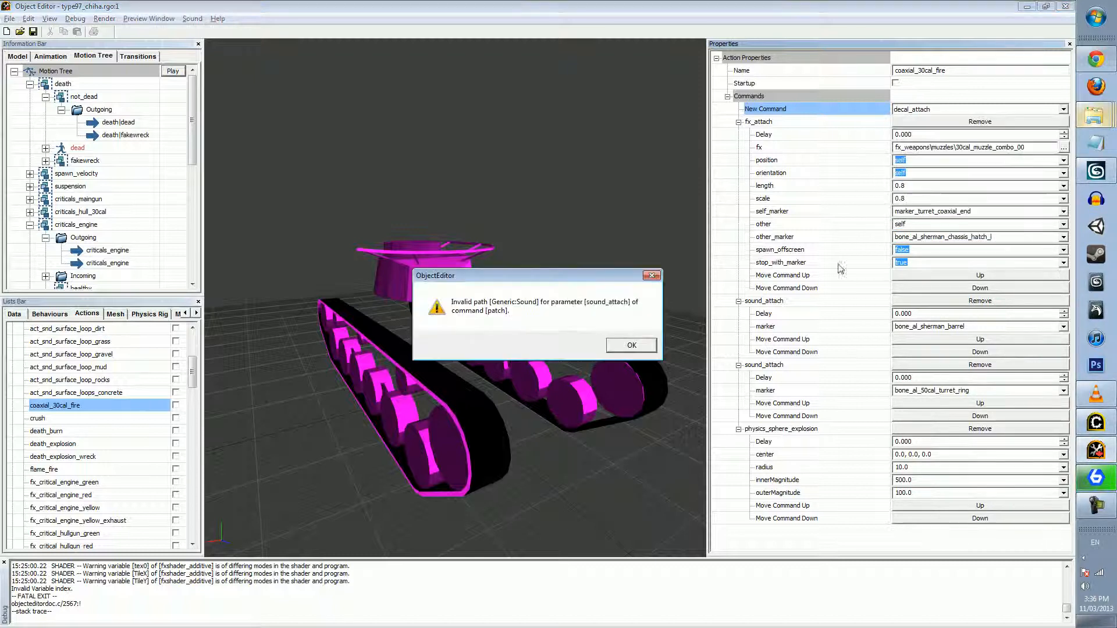
{"action": "left_click", "coordinate": [631, 345]}
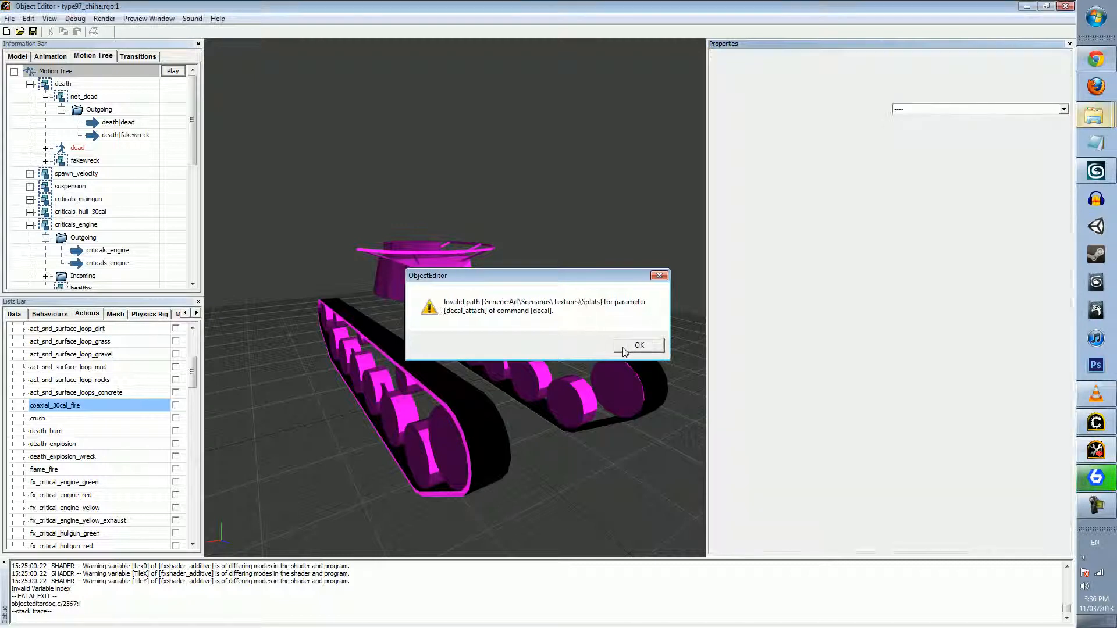
{"action": "left_click", "coordinate": [636, 345]}
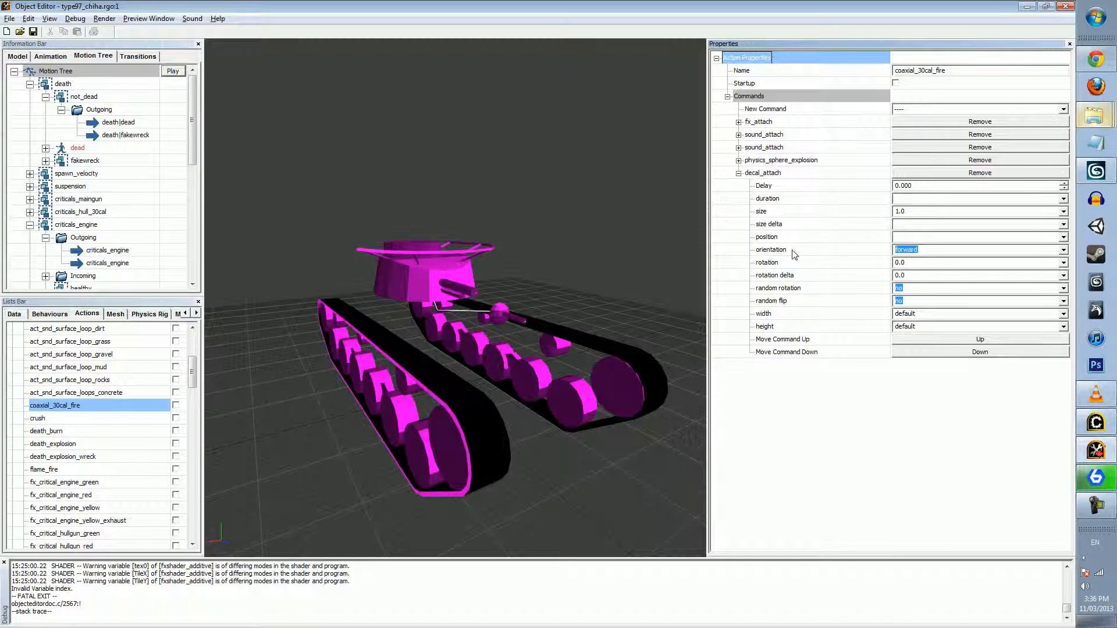
Check the position options of the decal_attach command and view the tank model from another side
{"action": "left_click", "coordinate": [920, 238]}
{"action": "left_click", "coordinate": [1063, 238]}
{"action": "left_click", "coordinate": [1062, 238]}
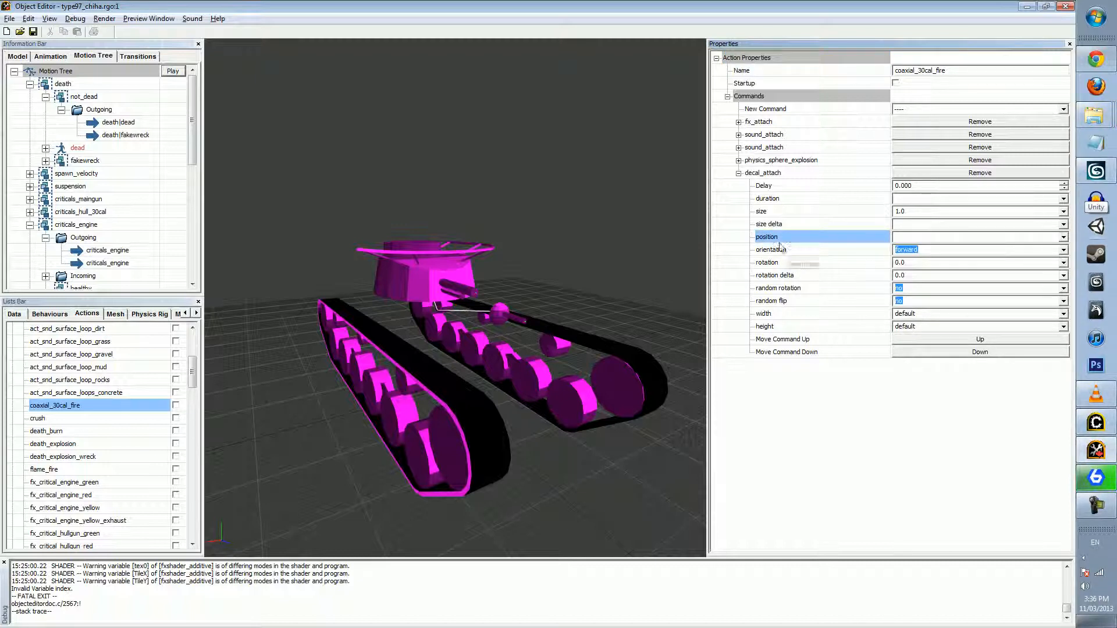
{"action": "middle_click_drag", "start_coordinate": [570, 316], "coordinate": [489, 299]}
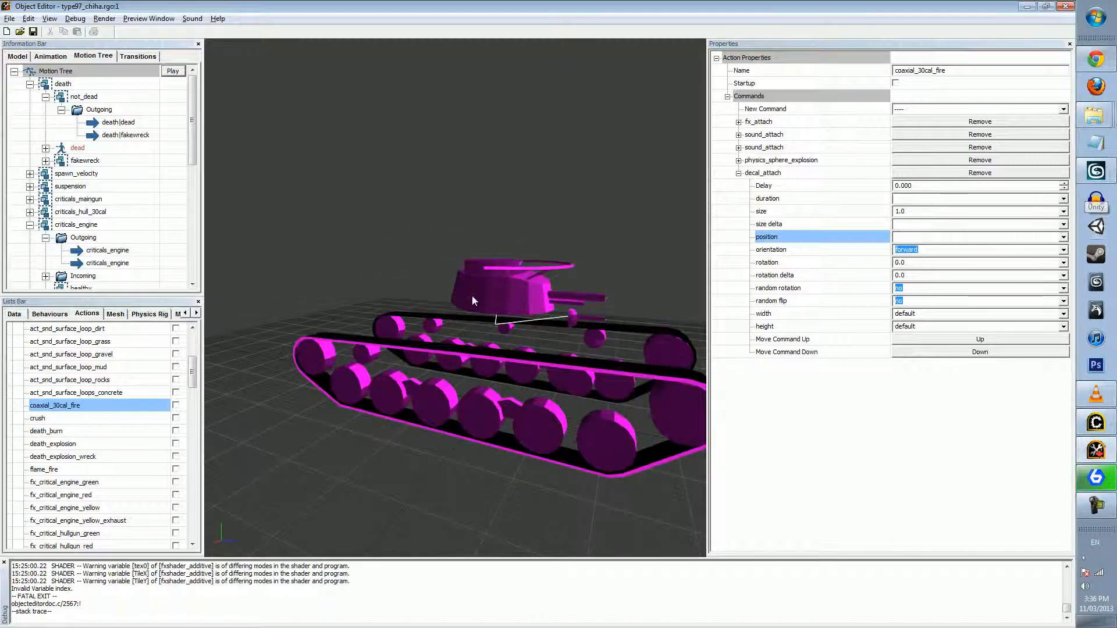
{"action": "middle_click_drag", "start_coordinate": [545, 257], "coordinate": [606, 256]}
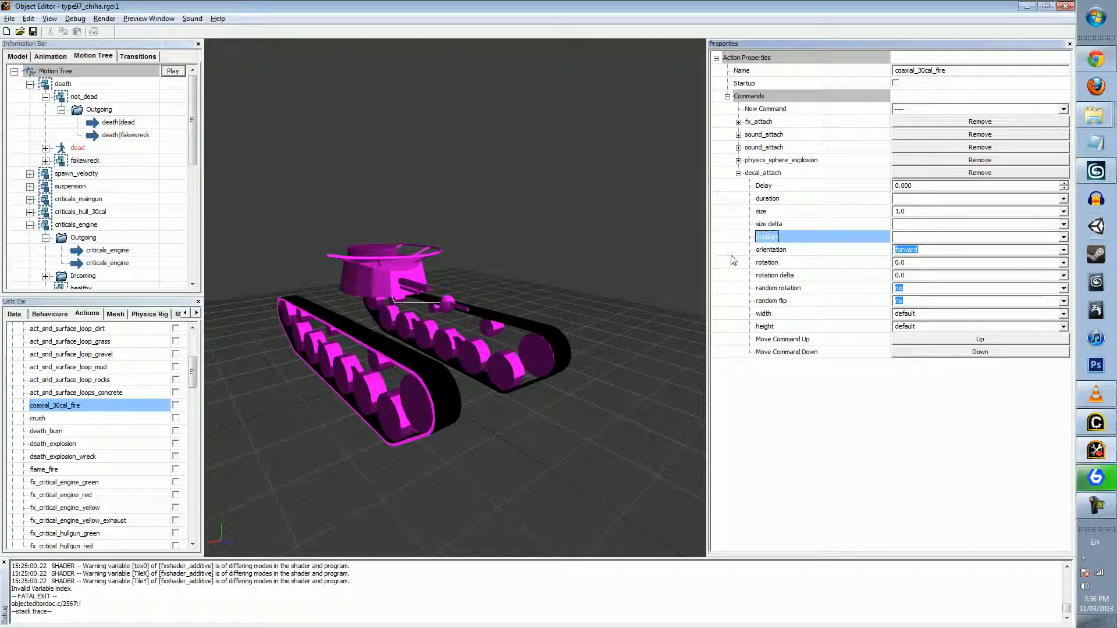
Examine the Delay and fx parameters of the fx_attach command and open the effect file browser at the FX folder
{"action": "left_click", "coordinate": [738, 122]}
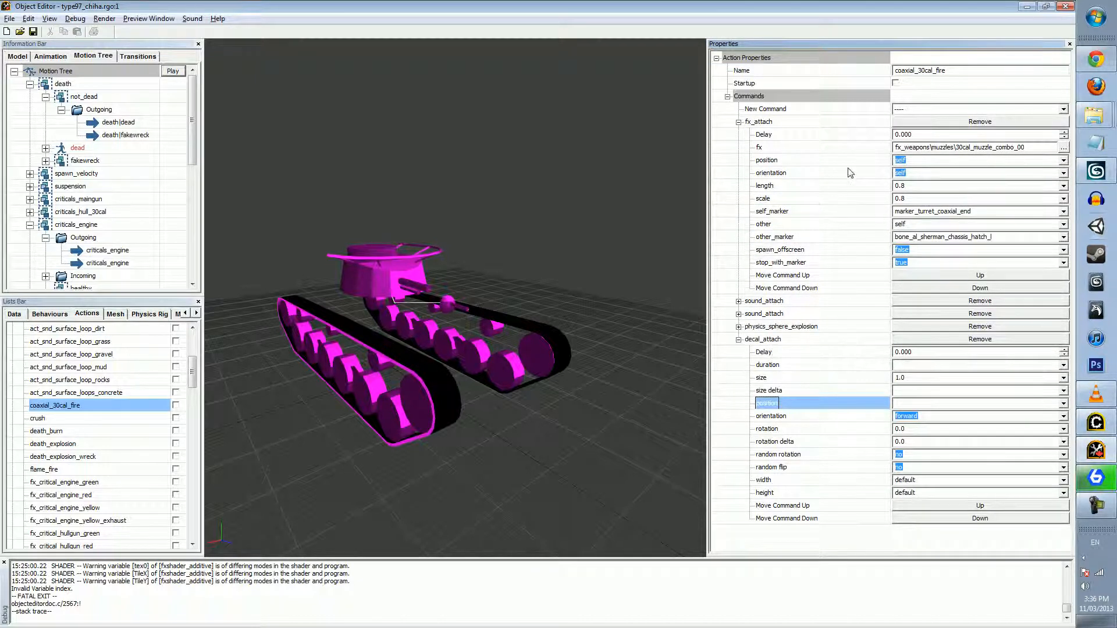
{"action": "left_click", "coordinate": [762, 136]}
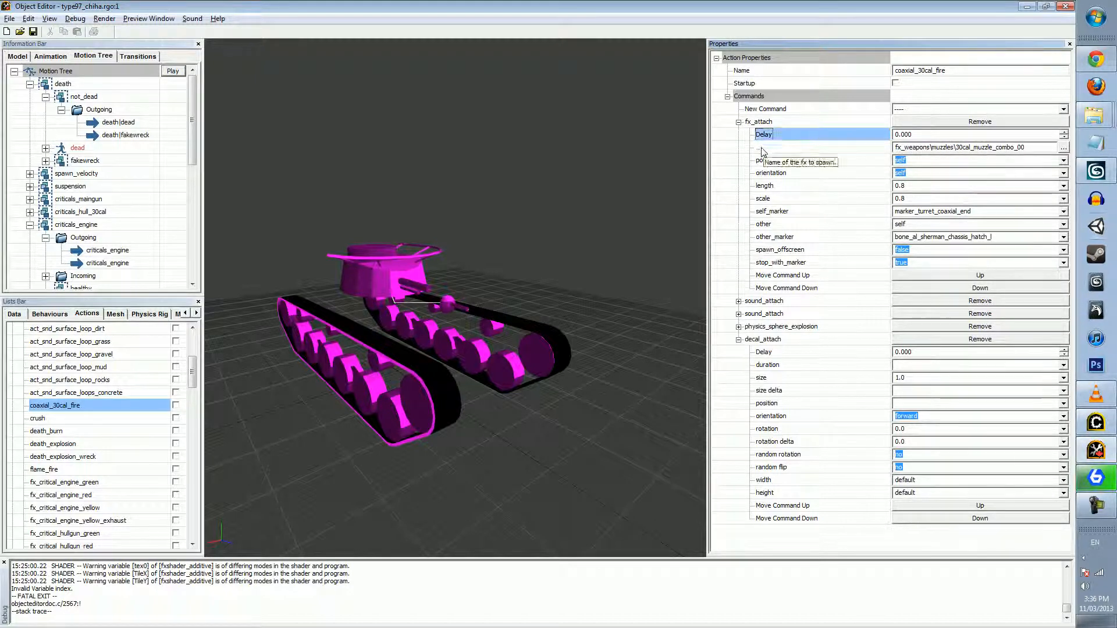
{"action": "left_click", "coordinate": [763, 147]}
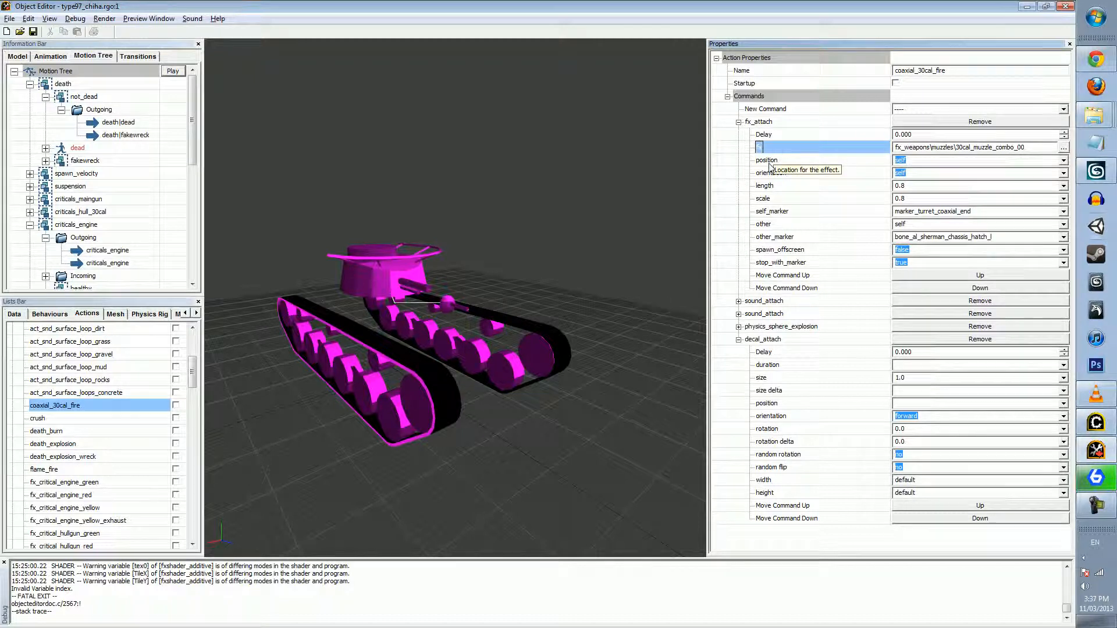
{"action": "left_click", "coordinate": [1063, 148]}
{"action": "left_click", "coordinate": [580, 220]}
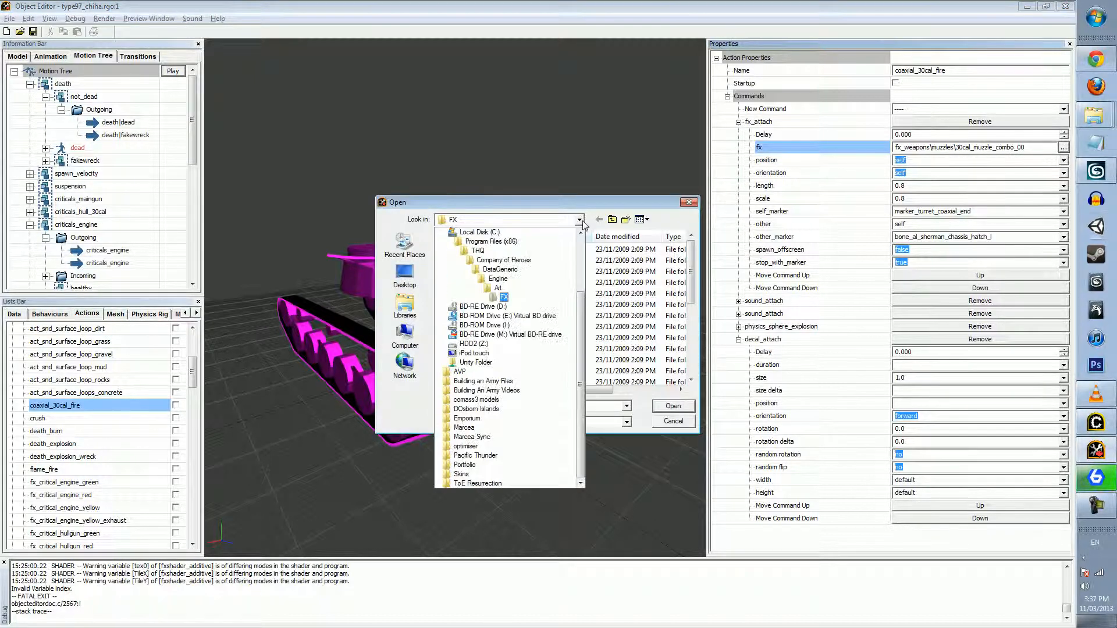
{"action": "left_click", "coordinate": [515, 299]}
Switch to Corsix's Mod Studio, locate the fx folder under data\art, and return to Object Editor
{"action": "left_click", "coordinate": [1099, 414]}
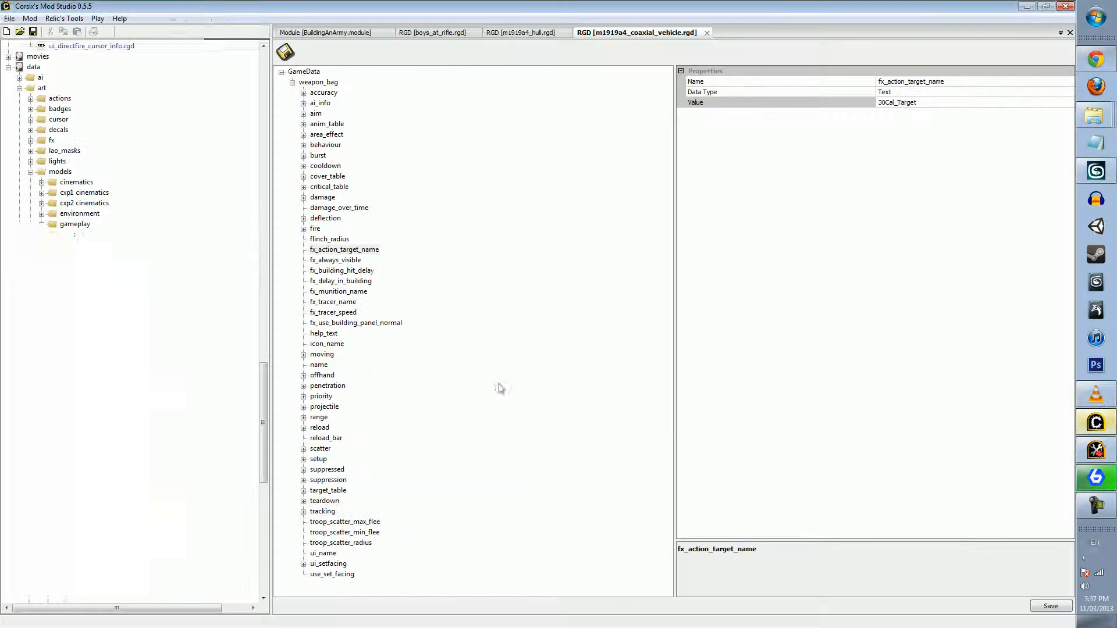
{"action": "scroll", "coordinate": [169, 286], "scroll_direction": "up", "scroll_amount": 1}
{"action": "left_click", "coordinate": [52, 171]}
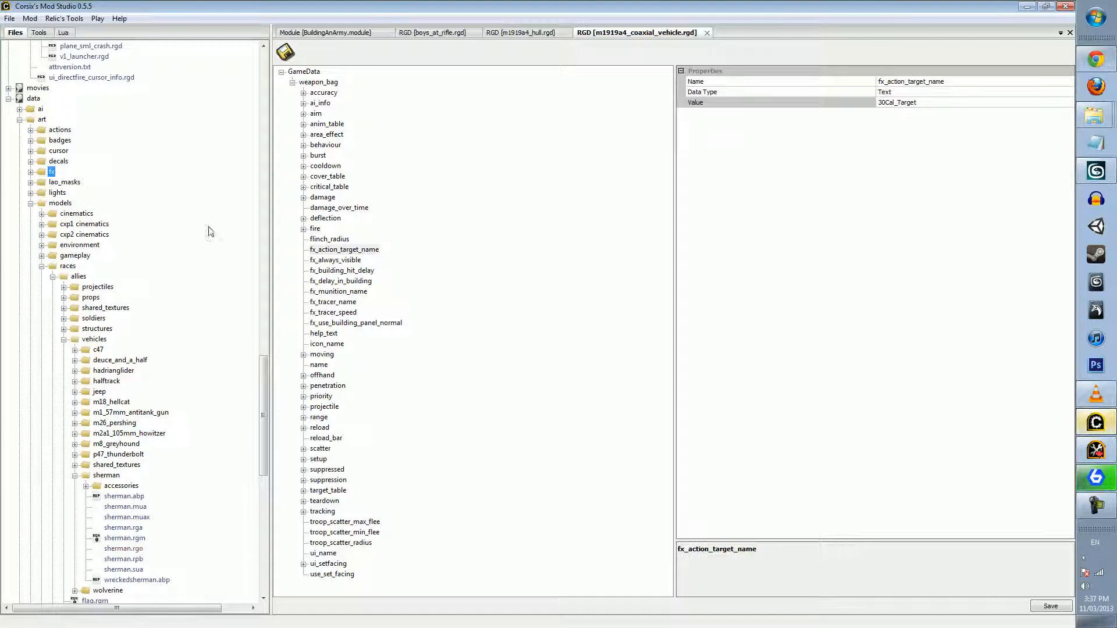
{"action": "left_click", "coordinate": [1101, 417]}
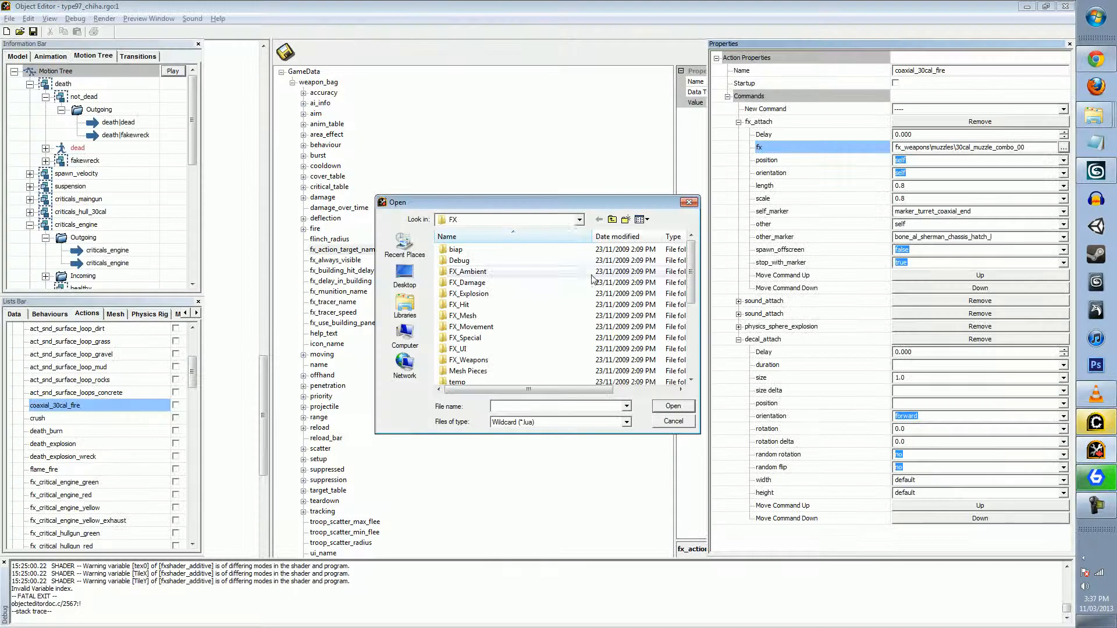
Check the FX folder's path in the file browser and look through the effects in FX_Damage and FX_Explosion
{"action": "left_click", "coordinate": [579, 219]}
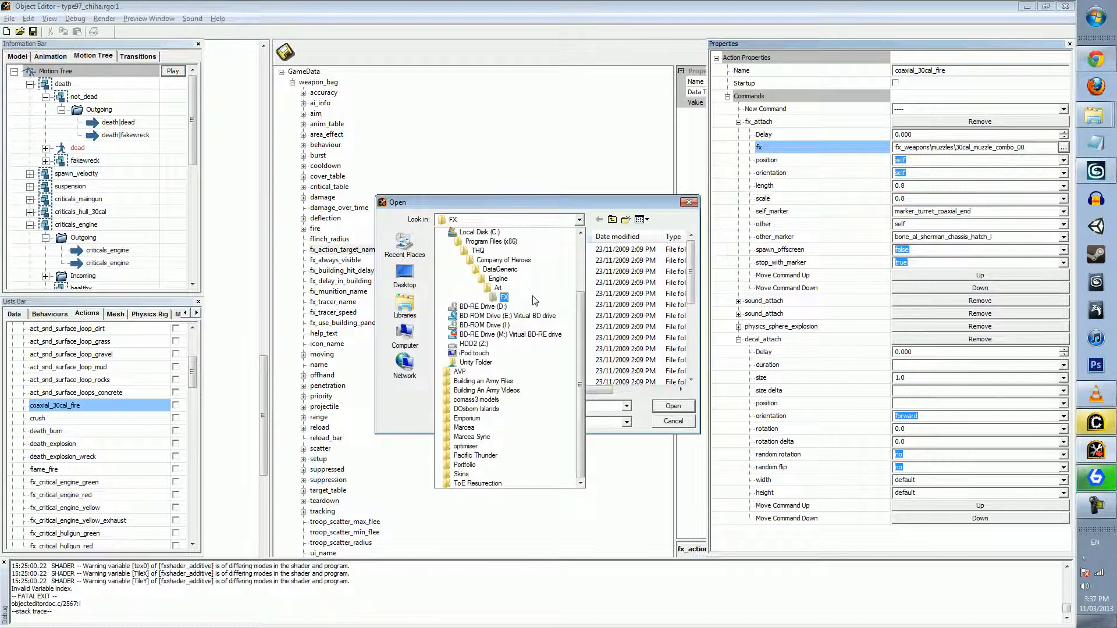
{"action": "left_click", "coordinate": [535, 300]}
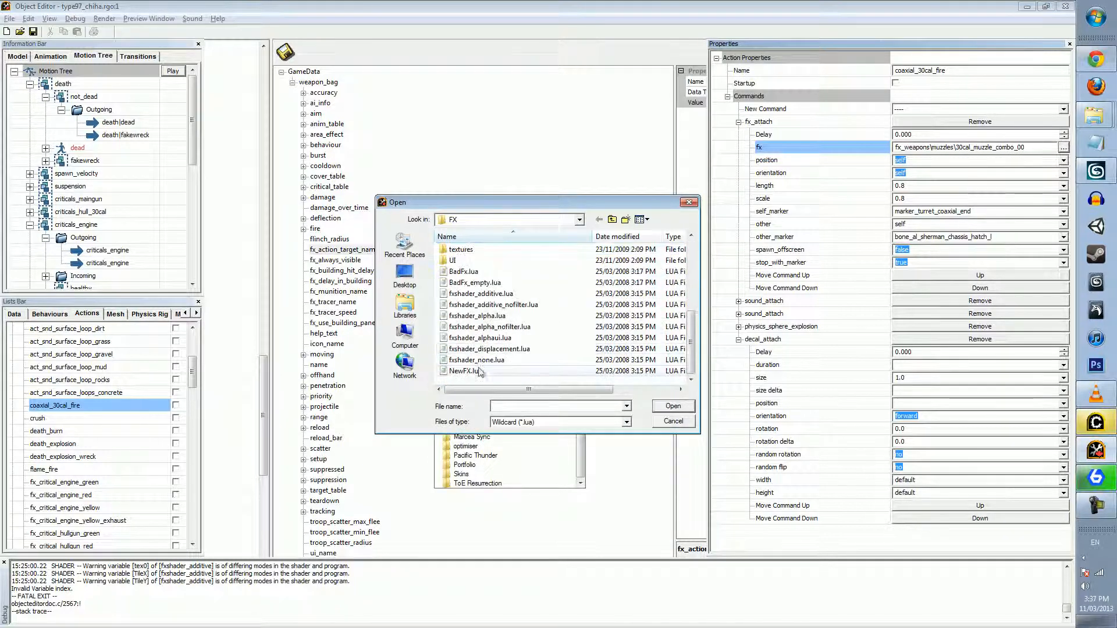
{"action": "scroll", "coordinate": [462, 303], "scroll_direction": "up", "scroll_amount": 4}
{"action": "double_click", "coordinate": [469, 283]}
{"action": "scroll", "coordinate": [523, 294], "scroll_direction": "down", "scroll_amount": 10}
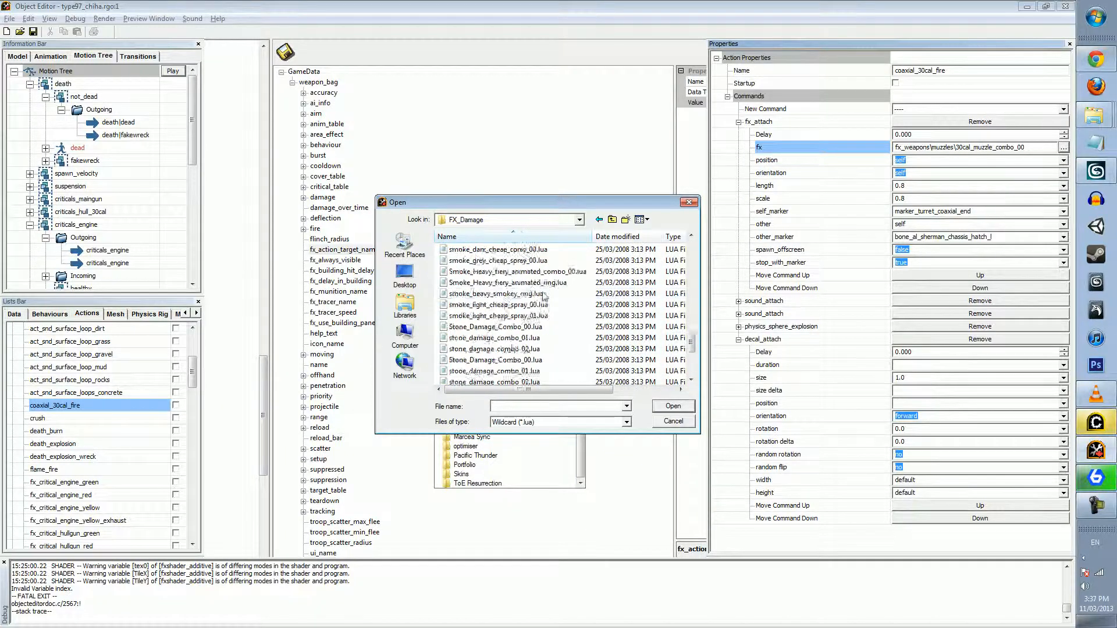
{"action": "left_click", "coordinate": [612, 220]}
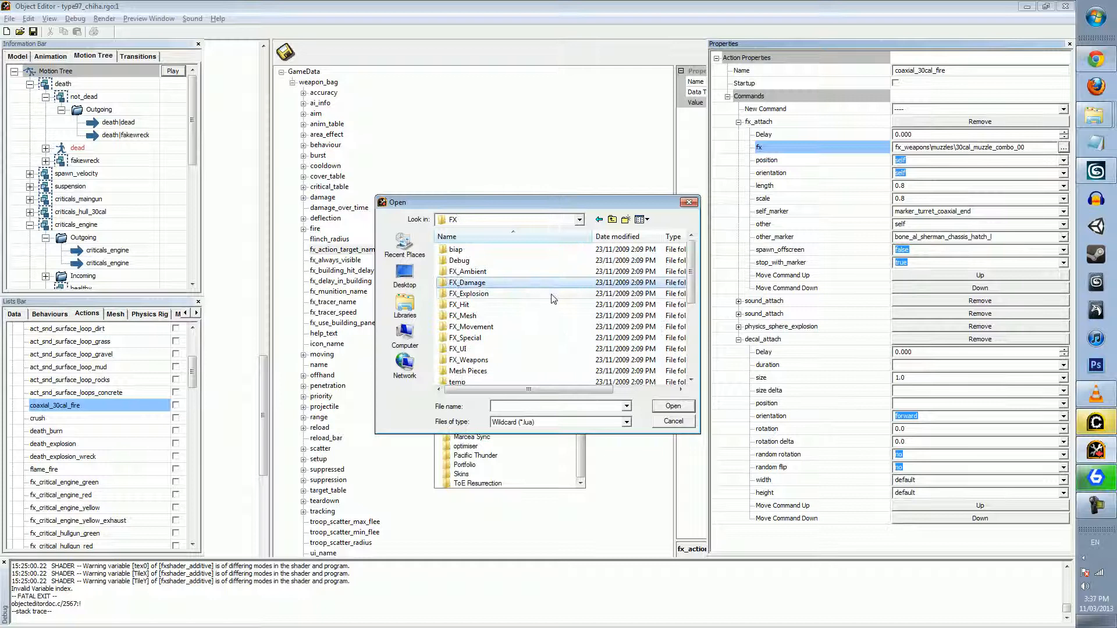
{"action": "double_click", "coordinate": [505, 294]}
{"action": "scroll", "coordinate": [509, 271], "scroll_direction": "down", "scroll_amount": 7}
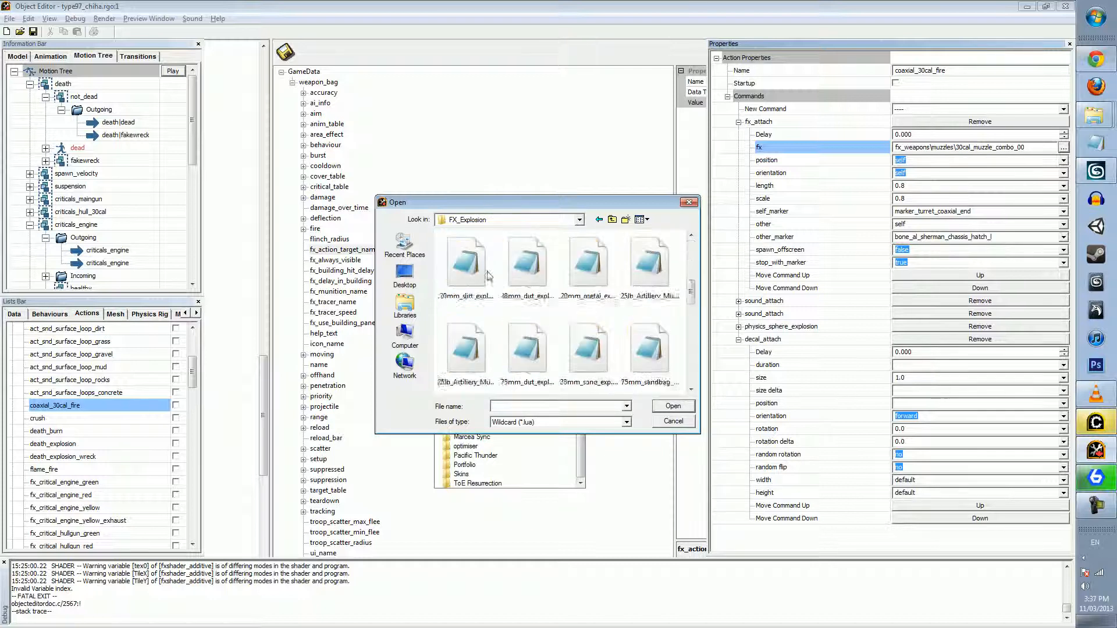
Return to the FX folder, look over its contents, and open the FX_Special folder
{"action": "left_click", "coordinate": [613, 219]}
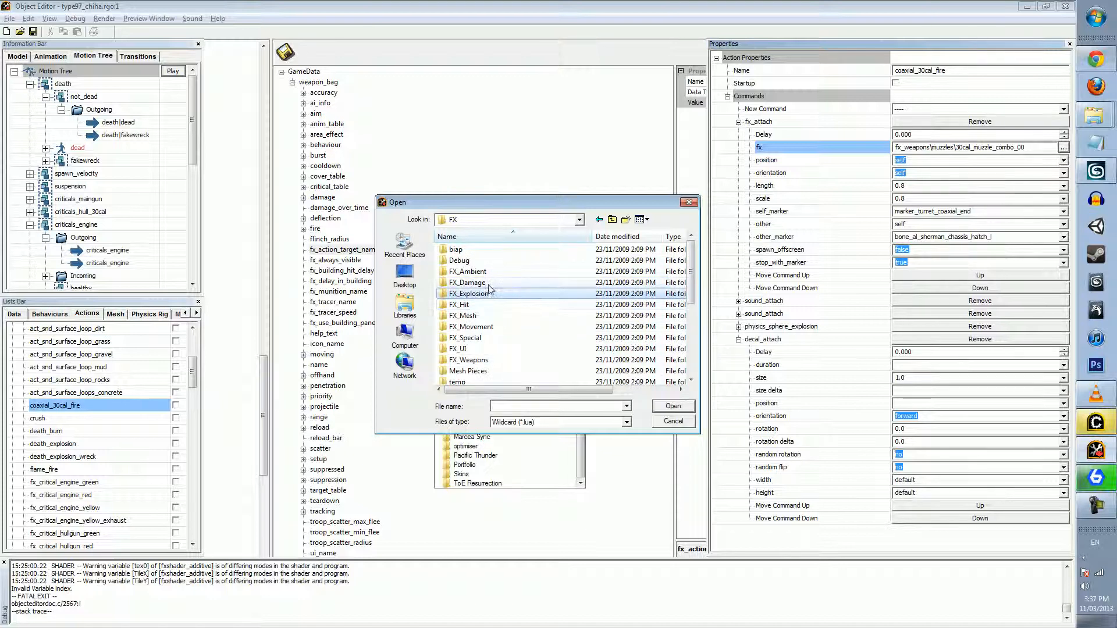
{"action": "scroll", "coordinate": [523, 323], "scroll_direction": "down", "scroll_amount": 3}
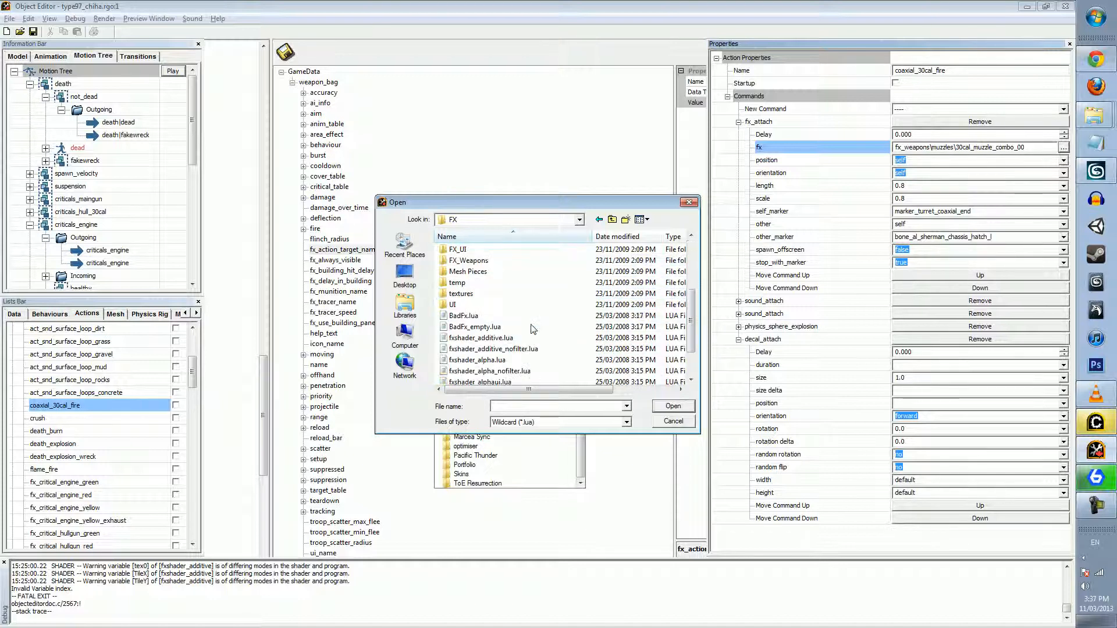
{"action": "scroll", "coordinate": [492, 311], "scroll_direction": "up", "scroll_amount": 2}
{"action": "double_click", "coordinate": [485, 307]}
{"action": "left_click", "coordinate": [512, 293]}
{"action": "left_click", "coordinate": [516, 306]}
Look through the effect files in FX_Special and close the file browser without choosing one
{"action": "scroll", "coordinate": [515, 306], "scroll_direction": "down", "scroll_amount": 3}
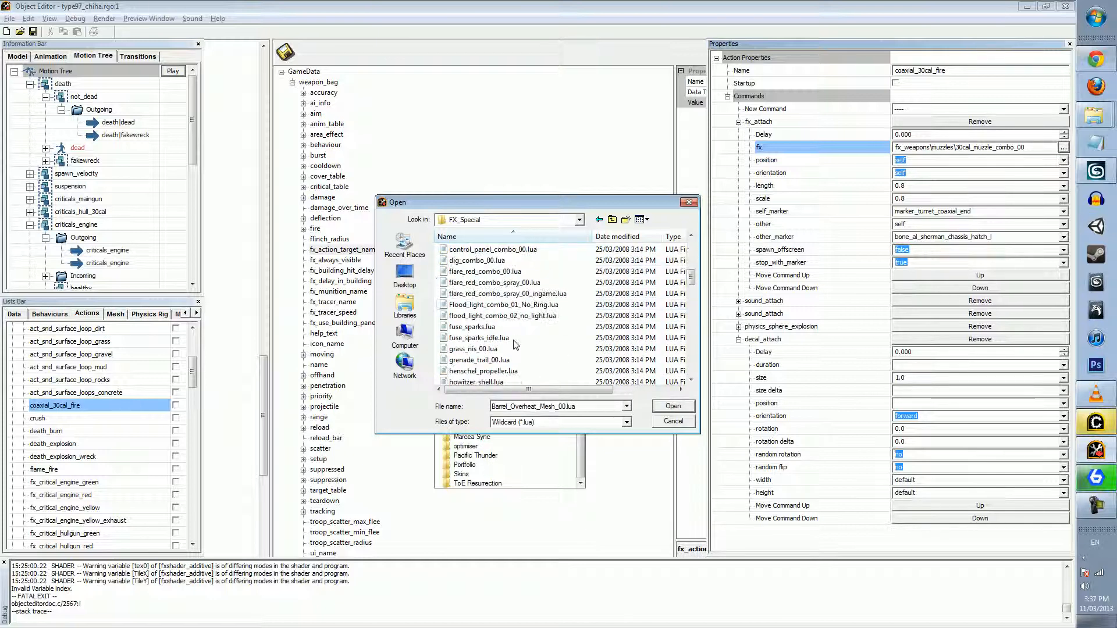
{"action": "left_click", "coordinate": [486, 317]}
{"action": "scroll", "coordinate": [488, 325], "scroll_direction": "down", "scroll_amount": 8}
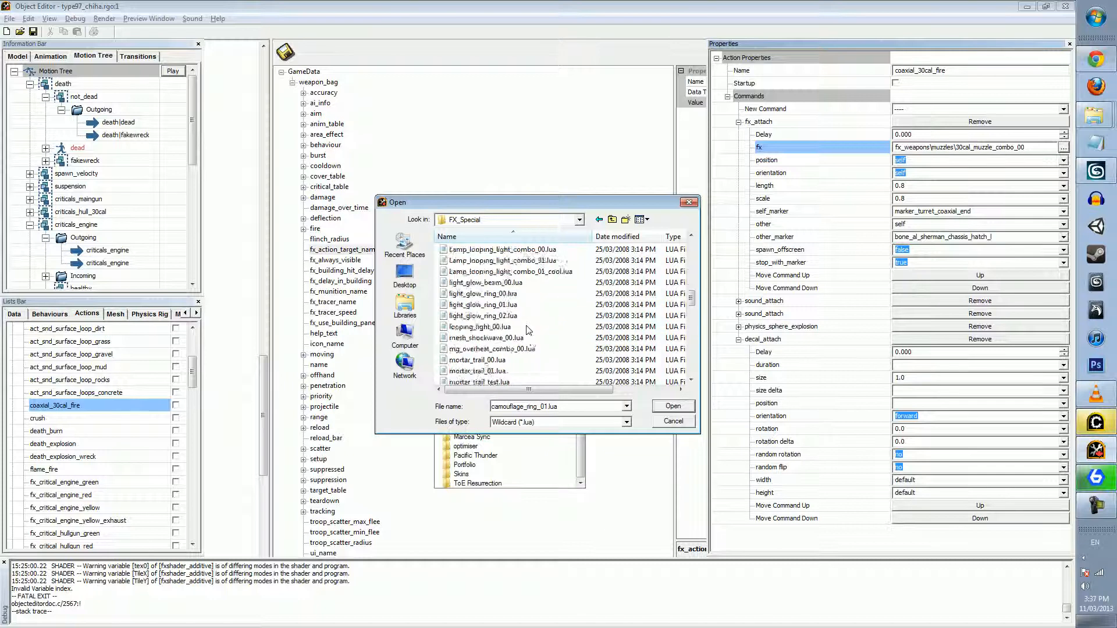
{"action": "scroll", "coordinate": [494, 349], "scroll_direction": "down", "scroll_amount": 3}
{"action": "scroll", "coordinate": [495, 352], "scroll_direction": "down", "scroll_amount": 12}
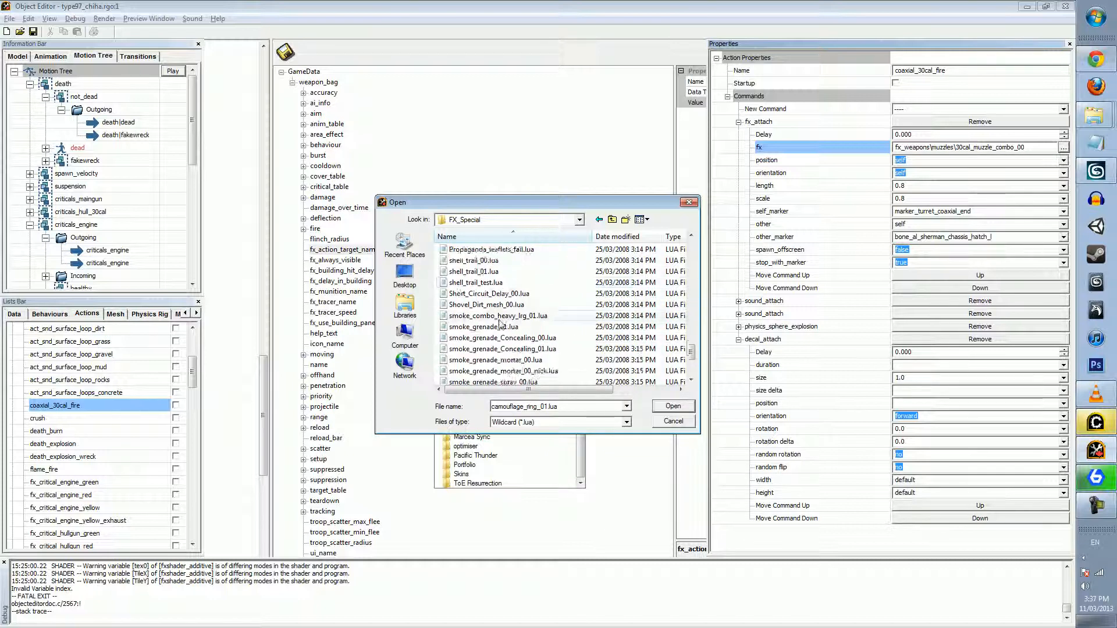
{"action": "scroll", "coordinate": [497, 342], "scroll_direction": "down", "scroll_amount": 3}
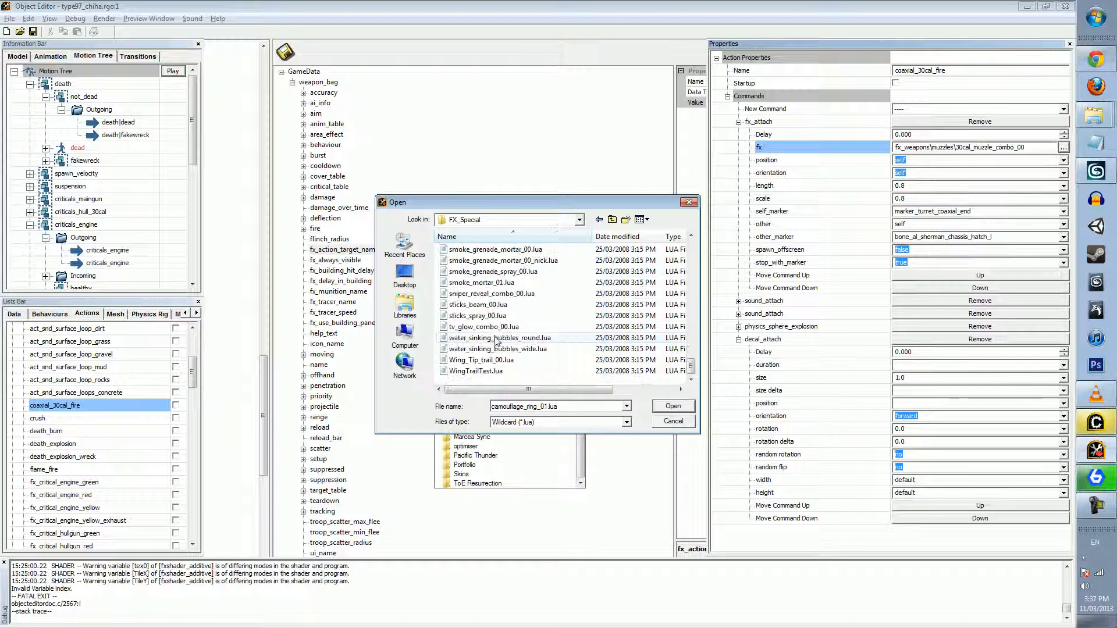
{"action": "left_click", "coordinate": [664, 421]}
View the tank from other angles and examine the position options of the fx_attach command
{"action": "middle_click_drag", "start_coordinate": [556, 387], "coordinate": [612, 317]}
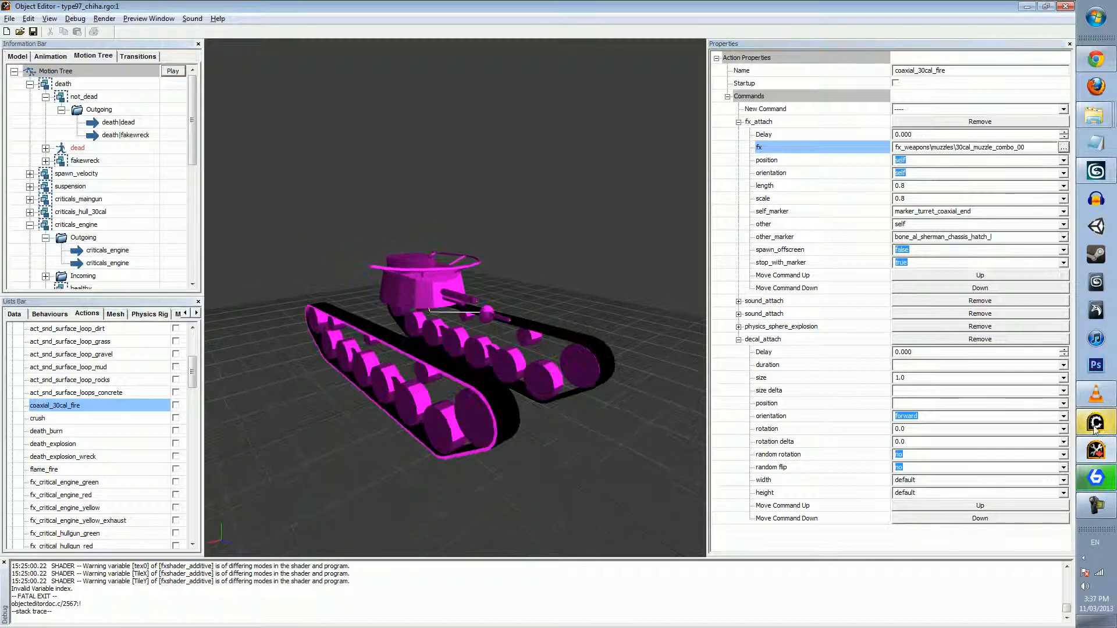
{"action": "middle_click_drag", "start_coordinate": [629, 386], "coordinate": [619, 329]}
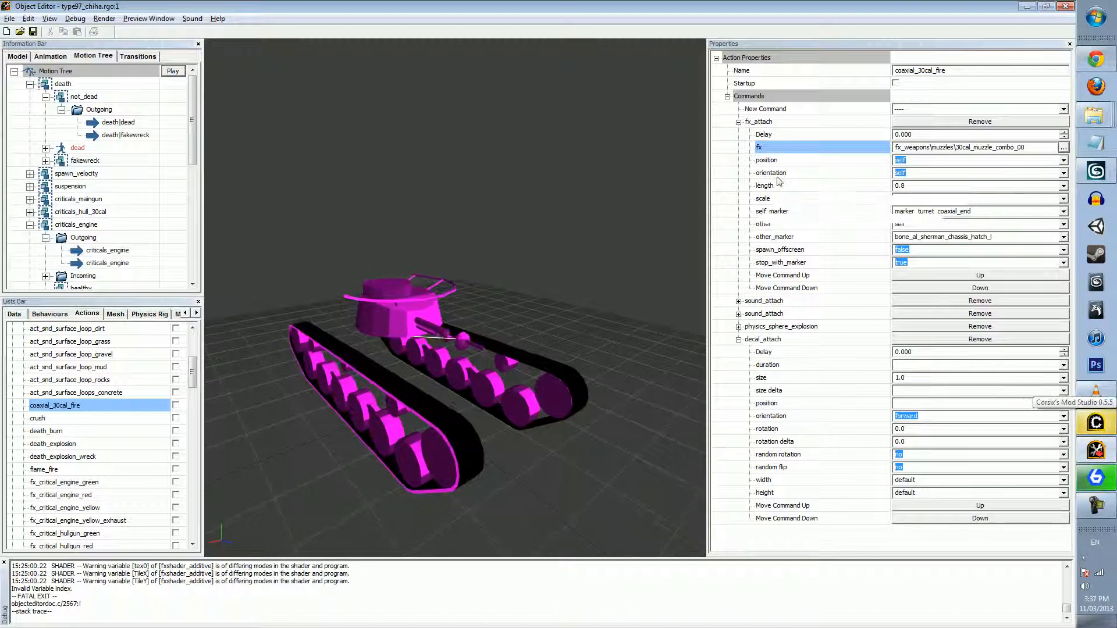
{"action": "left_click", "coordinate": [924, 157]}
{"action": "middle_click_drag", "start_coordinate": [563, 186], "coordinate": [668, 199]}
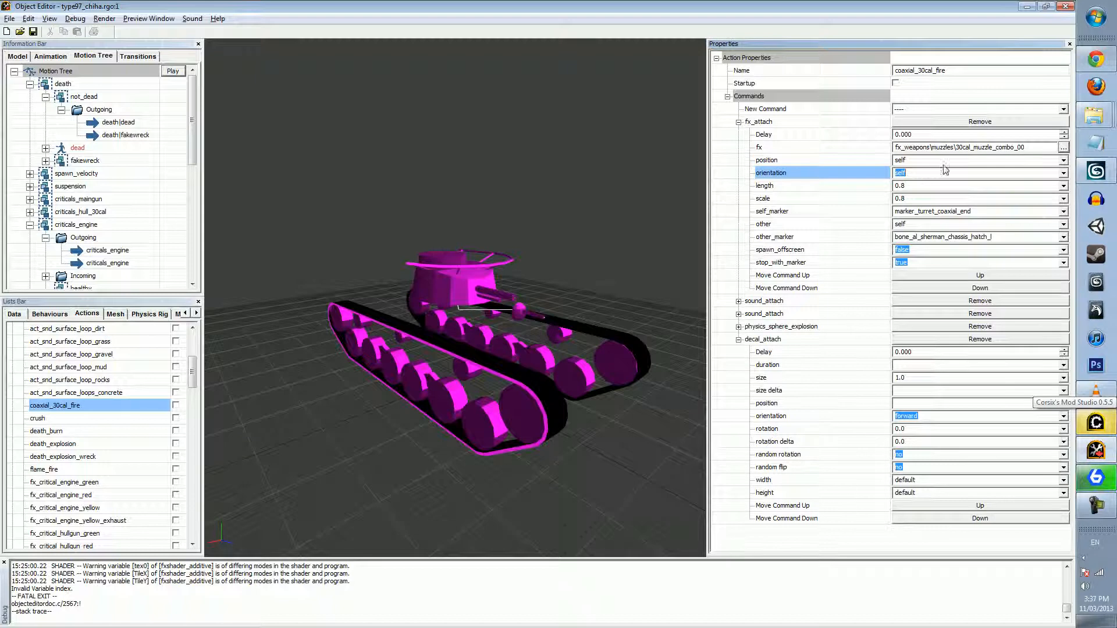
{"action": "left_click", "coordinate": [914, 218]}
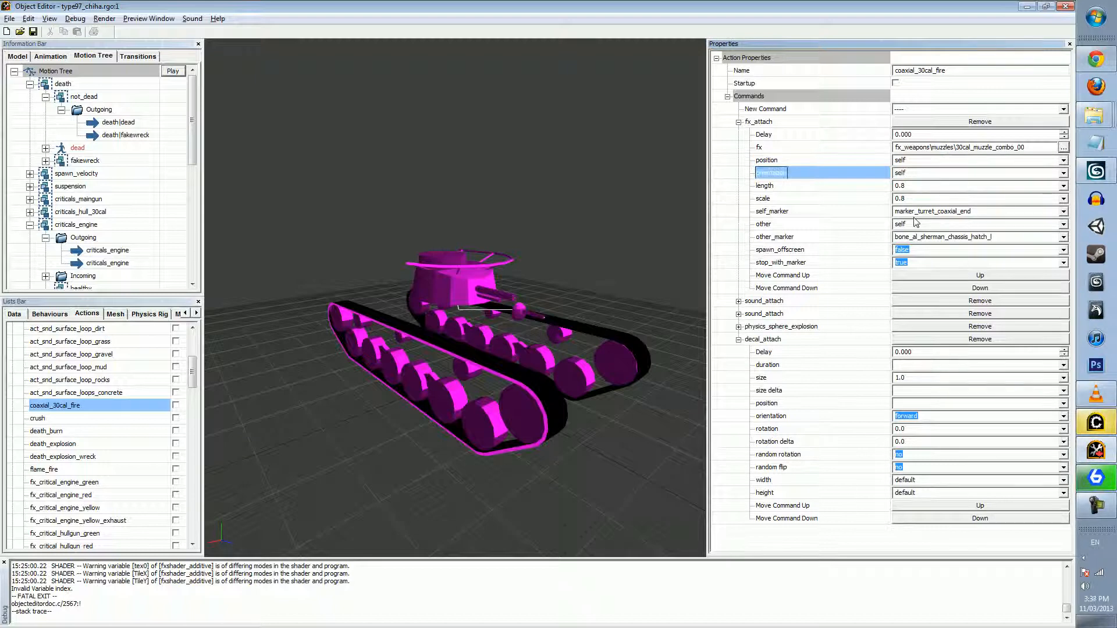
{"action": "left_click", "coordinate": [923, 161]}
{"action": "left_click", "coordinate": [1063, 161]}
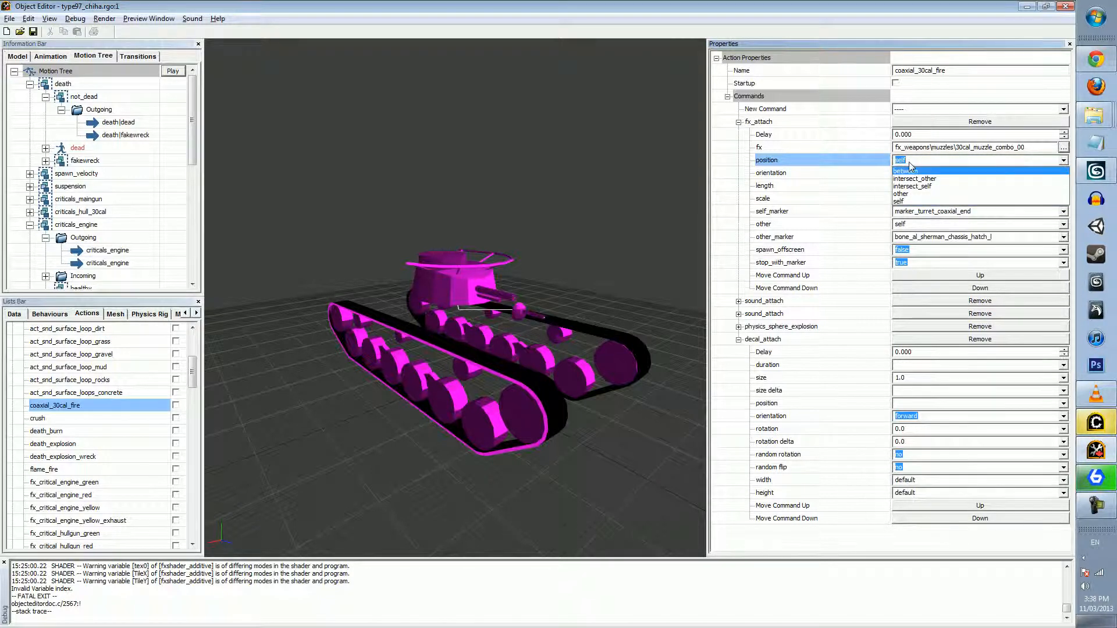
Try between as the fx_attach position, review the other position options, and set it back to self
{"action": "left_click", "coordinate": [772, 207]}
{"action": "left_click", "coordinate": [773, 210]}
{"action": "left_click", "coordinate": [774, 214]}
{"action": "left_click", "coordinate": [782, 161]}
{"action": "left_click", "coordinate": [1063, 161]}
{"action": "left_click", "coordinate": [910, 172]}
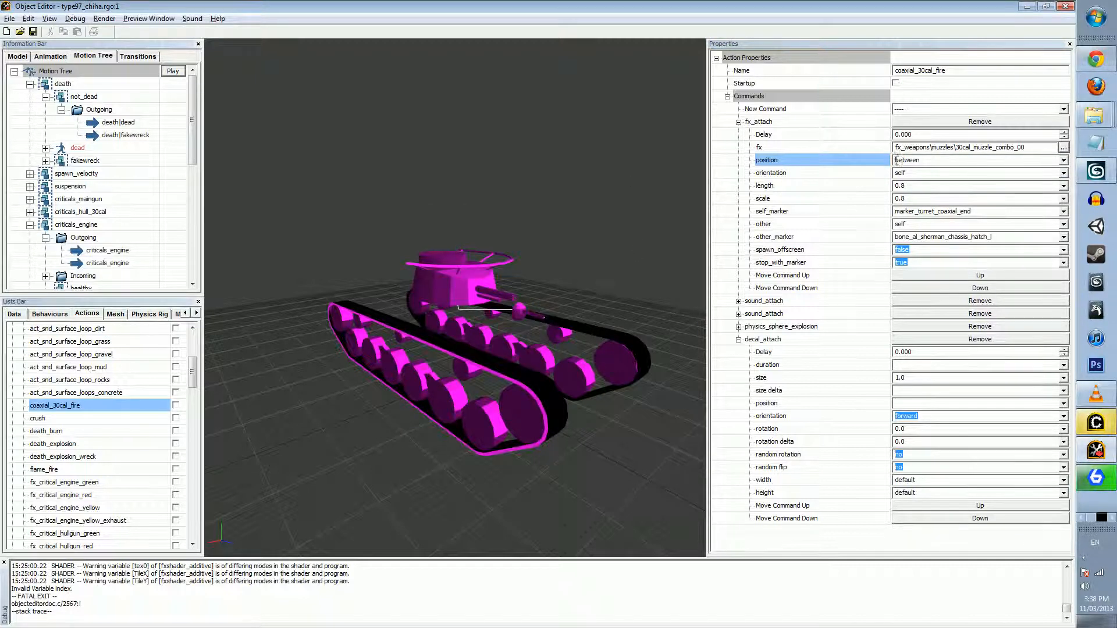
{"action": "left_click", "coordinate": [1063, 160]}
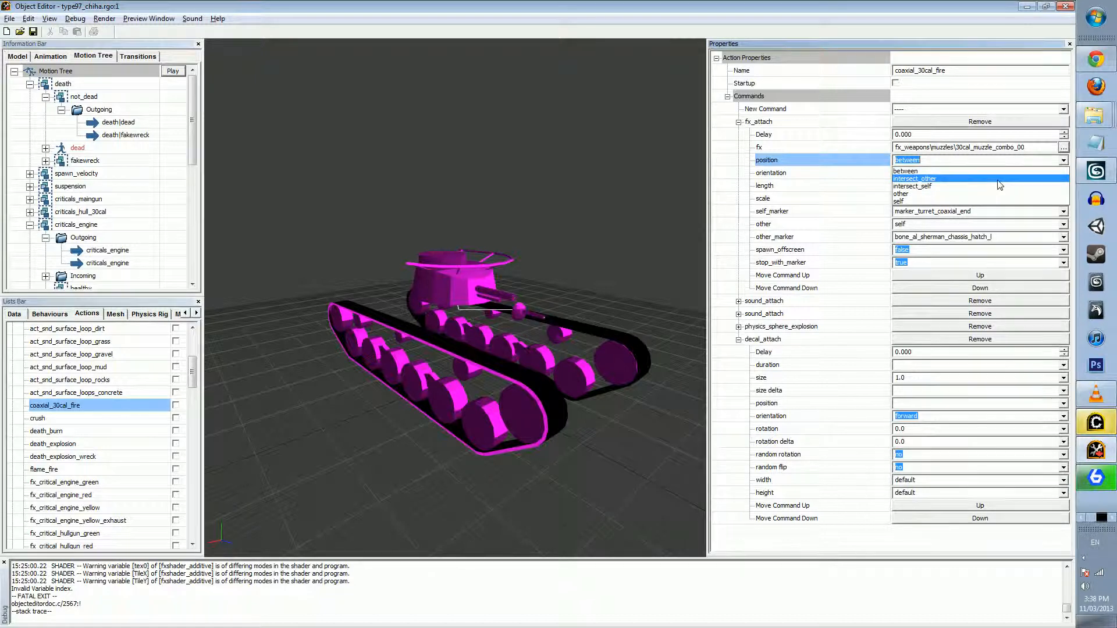
{"action": "left_click", "coordinate": [899, 201]}
Review the orientation options of the fx_attach command and view the tank's turret and hull gun up close
{"action": "left_click", "coordinate": [1039, 174]}
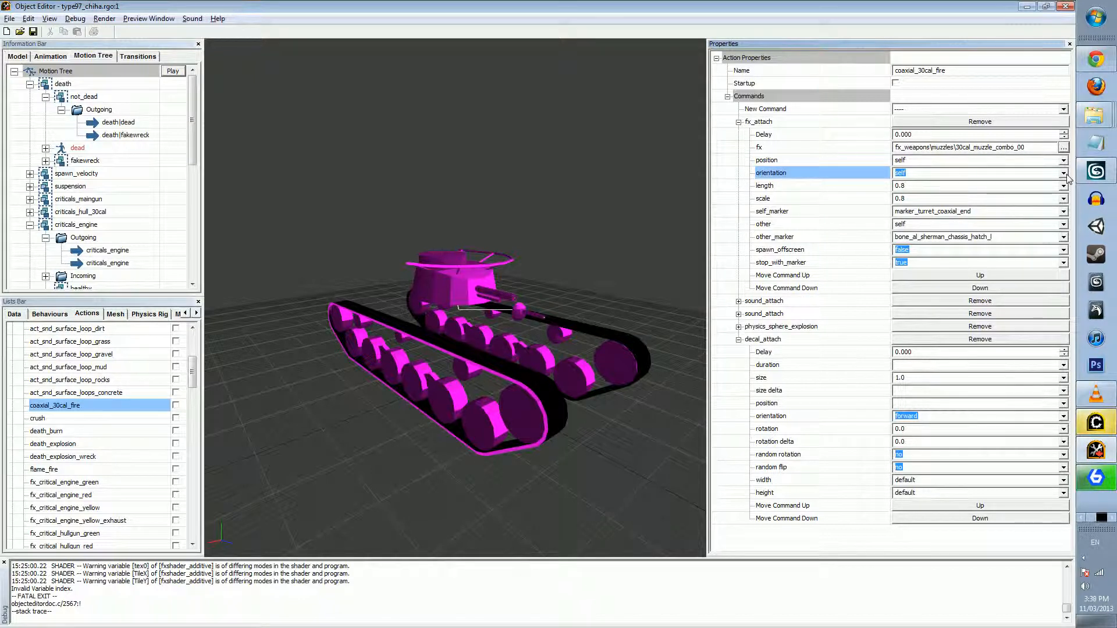
{"action": "left_click", "coordinate": [1062, 173]}
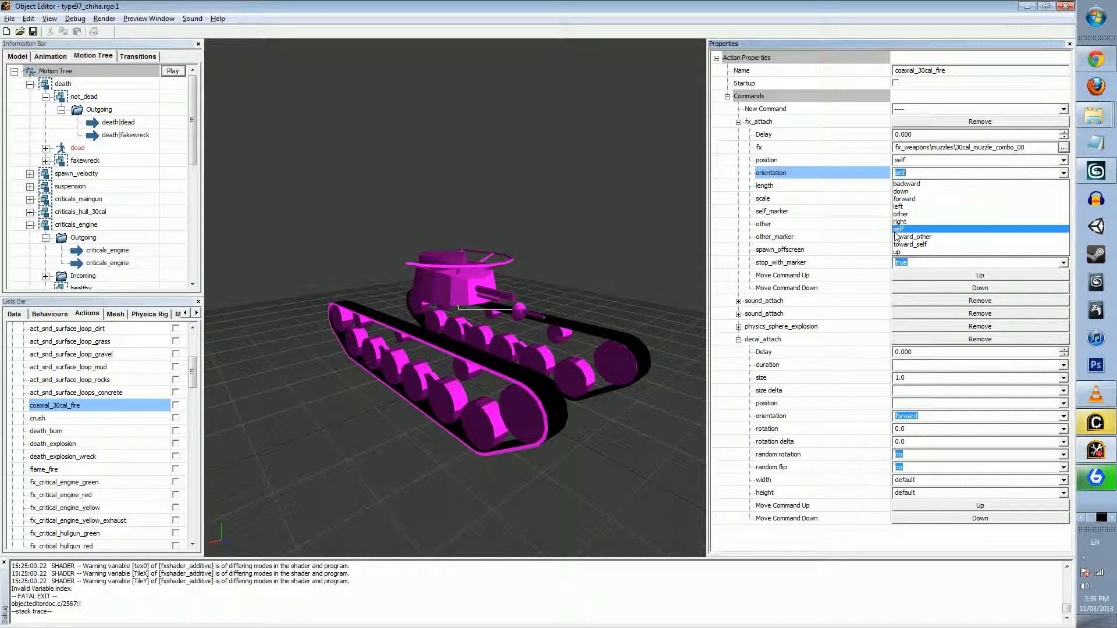
{"action": "left_click", "coordinate": [952, 230]}
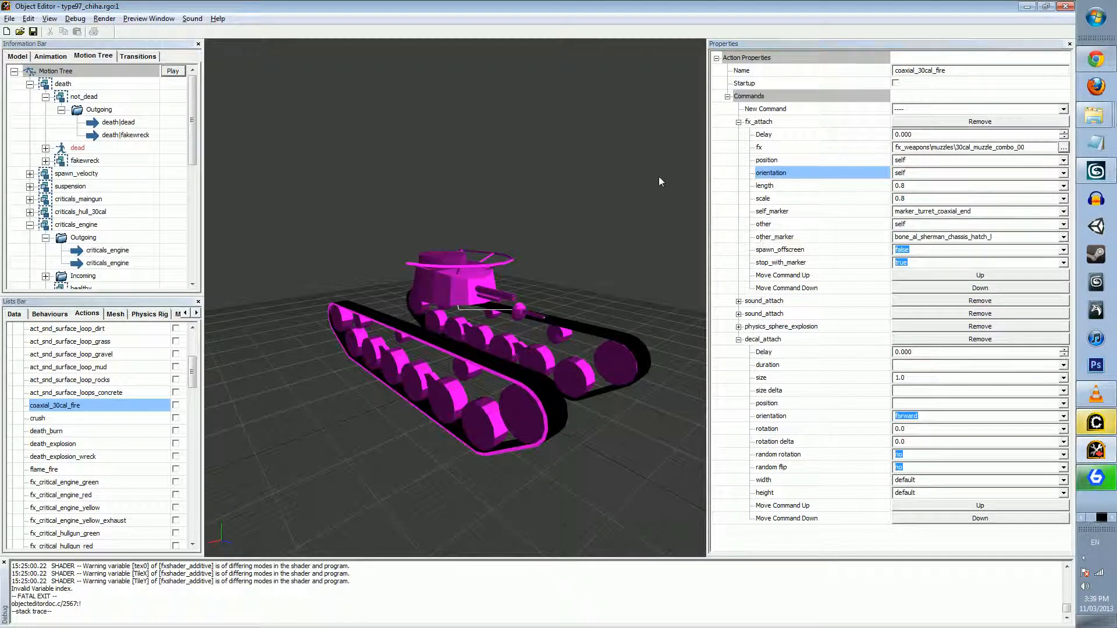
{"action": "scroll", "coordinate": [589, 267], "scroll_direction": "up", "scroll_amount": 5}
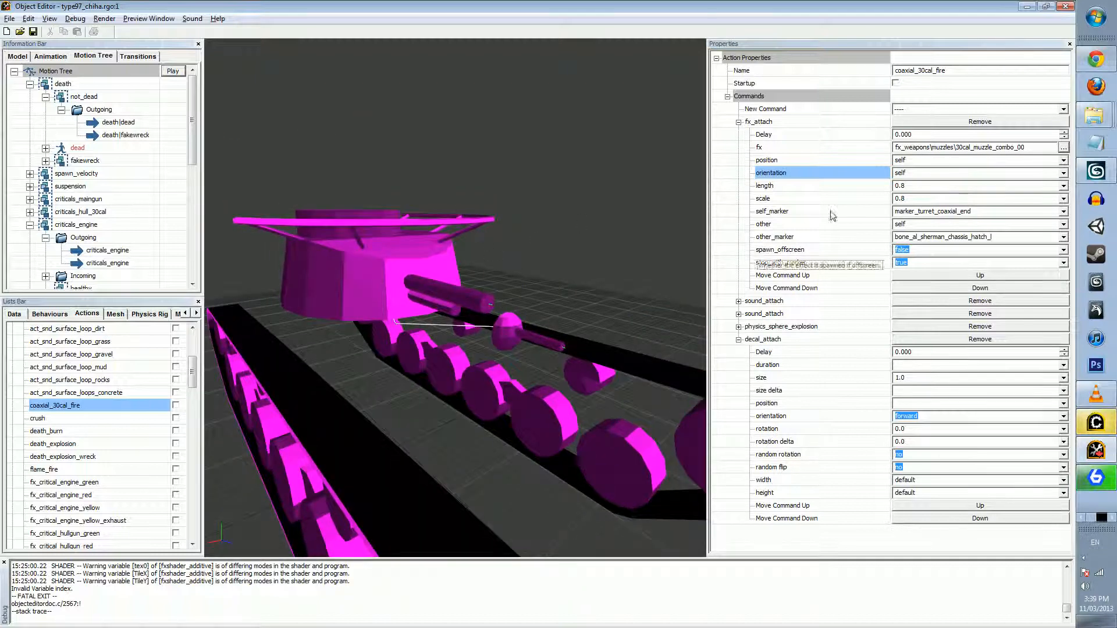
{"action": "left_click", "coordinate": [909, 173]}
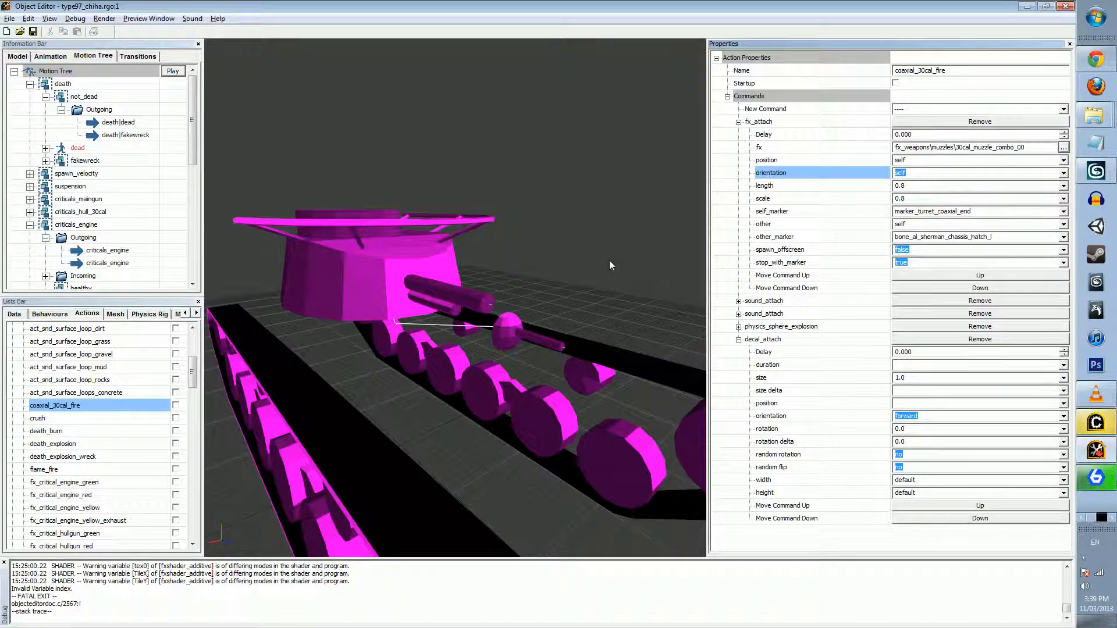
{"action": "scroll", "coordinate": [616, 248], "scroll_direction": "up", "scroll_amount": 1}
{"action": "middle_click_drag", "start_coordinate": [617, 249], "coordinate": [610, 270]}
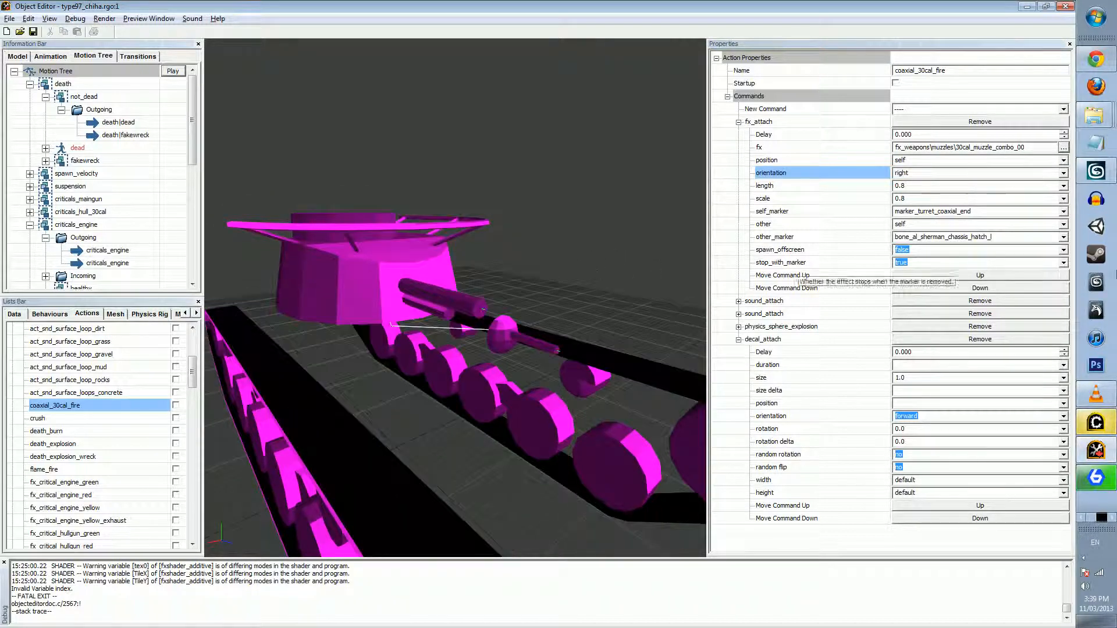
Switch to 3ds Max, examine the axes of the hull_mg point helper on the tank, and return to Object Editor
{"action": "left_click", "coordinate": [1096, 171]}
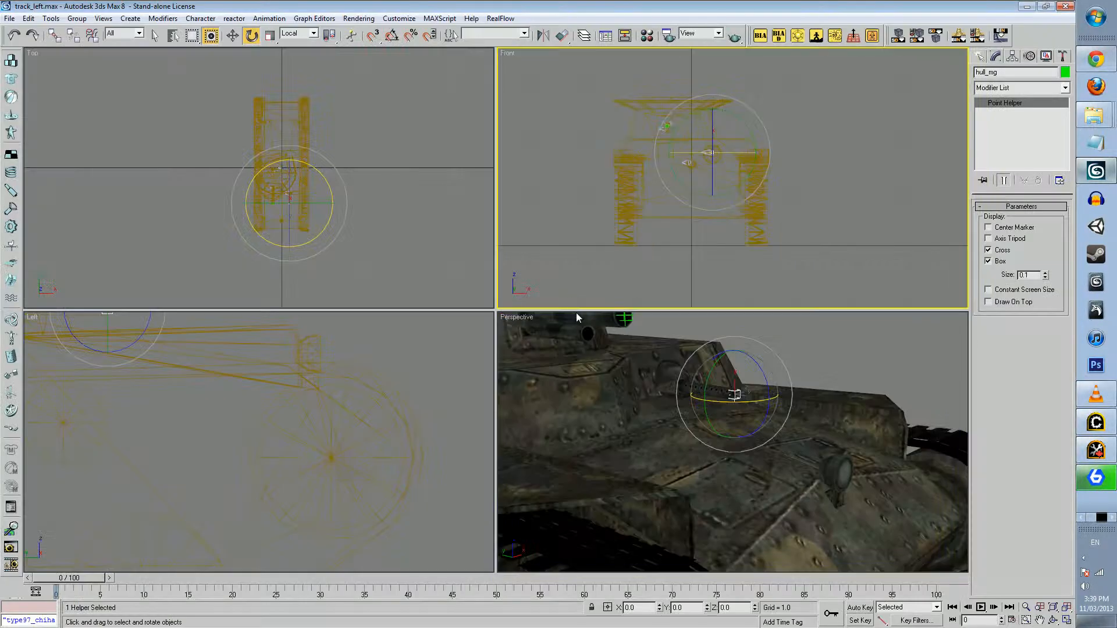
{"action": "left_click_drag", "start_coordinate": [738, 398], "coordinate": [759, 423]}
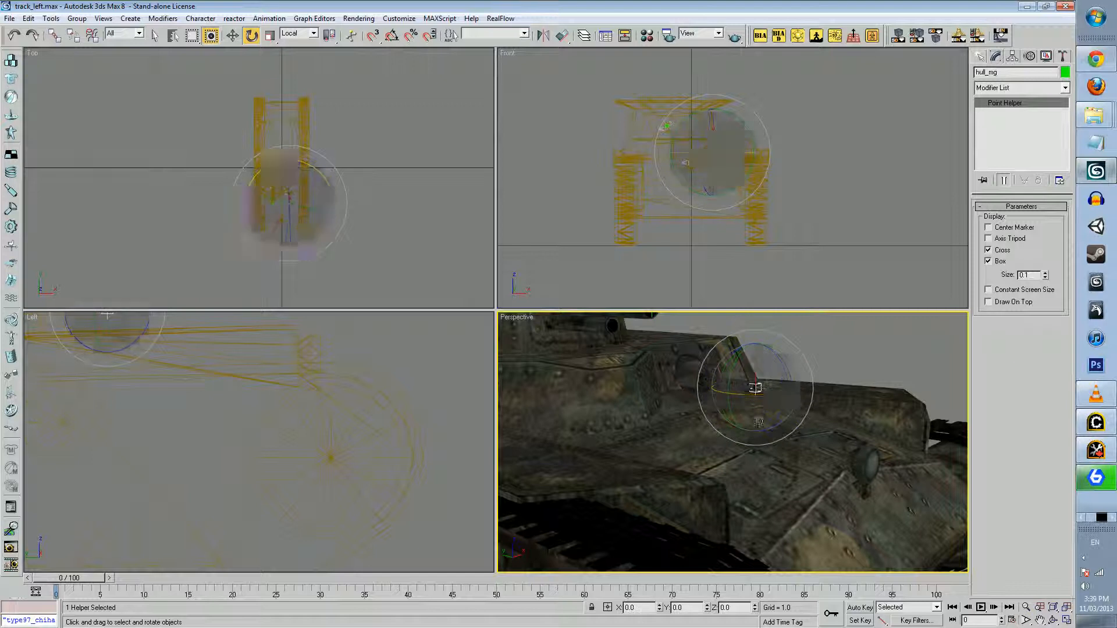
{"action": "left_click", "coordinate": [1026, 6]}
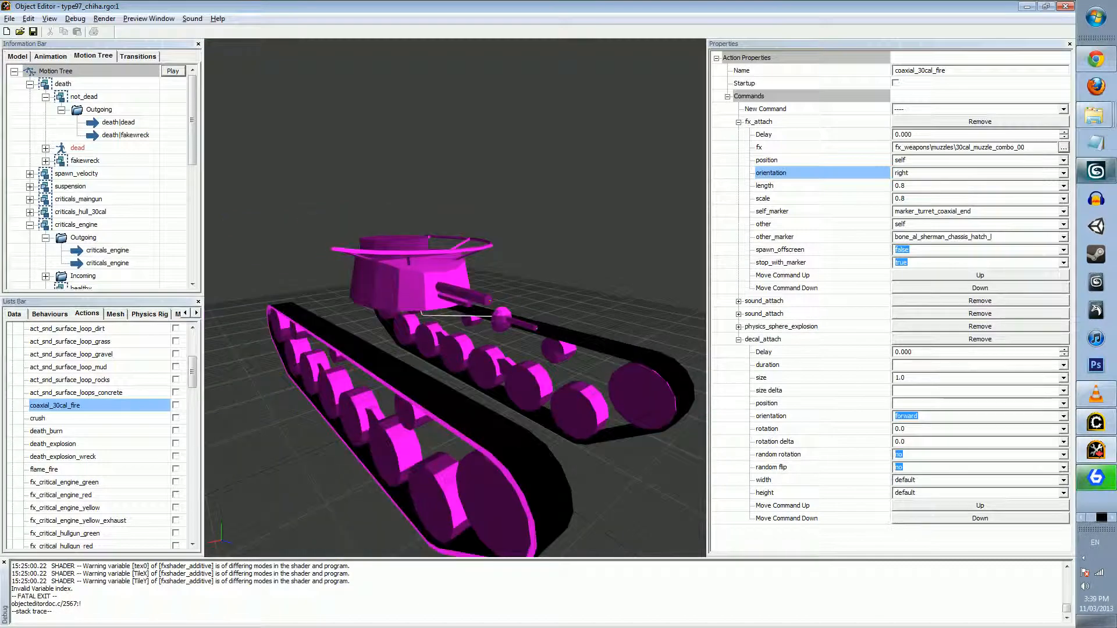
Set the orientation of the fx_attach command back to self
{"action": "left_click", "coordinate": [938, 185]}
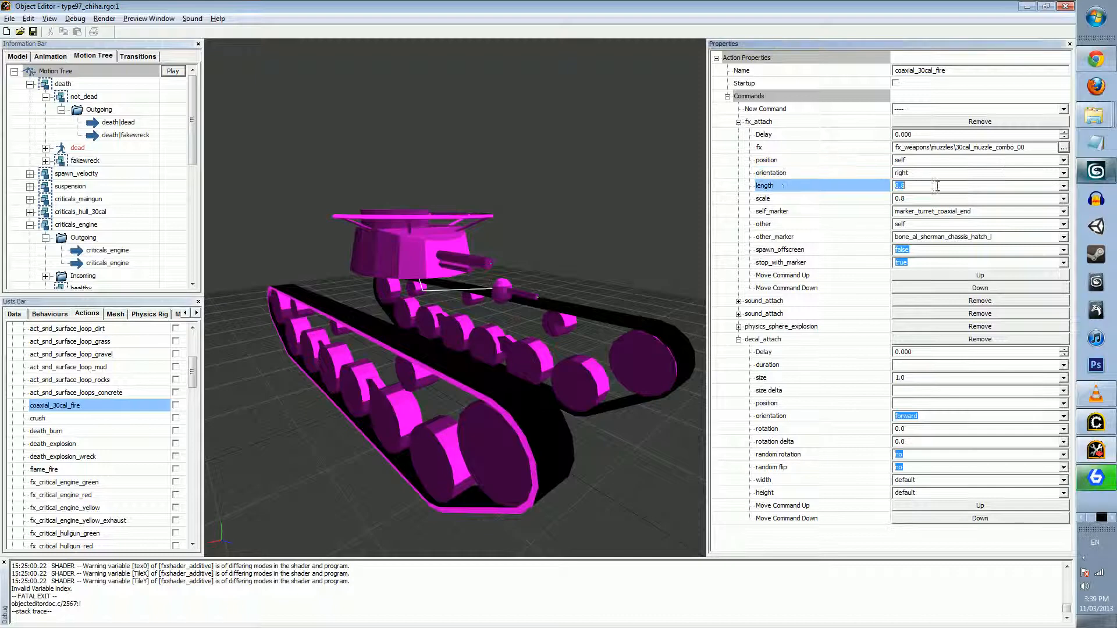
{"action": "left_click", "coordinate": [1062, 173]}
{"action": "left_click", "coordinate": [1062, 173]}
{"action": "left_click", "coordinate": [913, 229]}
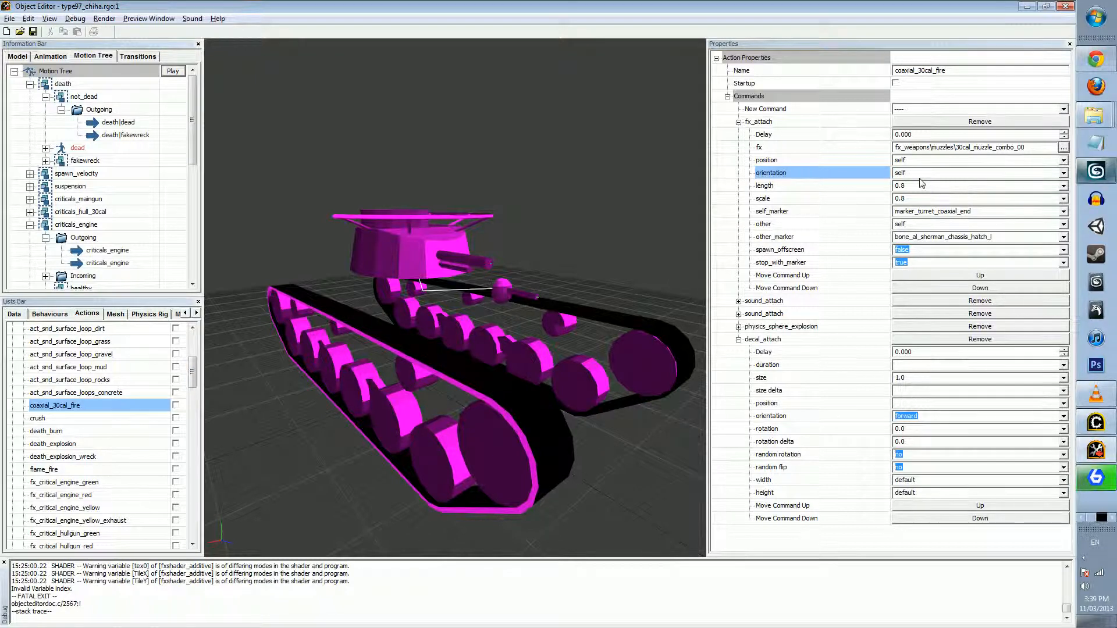
Check the hull gun helper's name in 3ds Max and set the fx_attach self_marker to hull_mg in Object Editor
{"action": "left_click", "coordinate": [936, 213]}
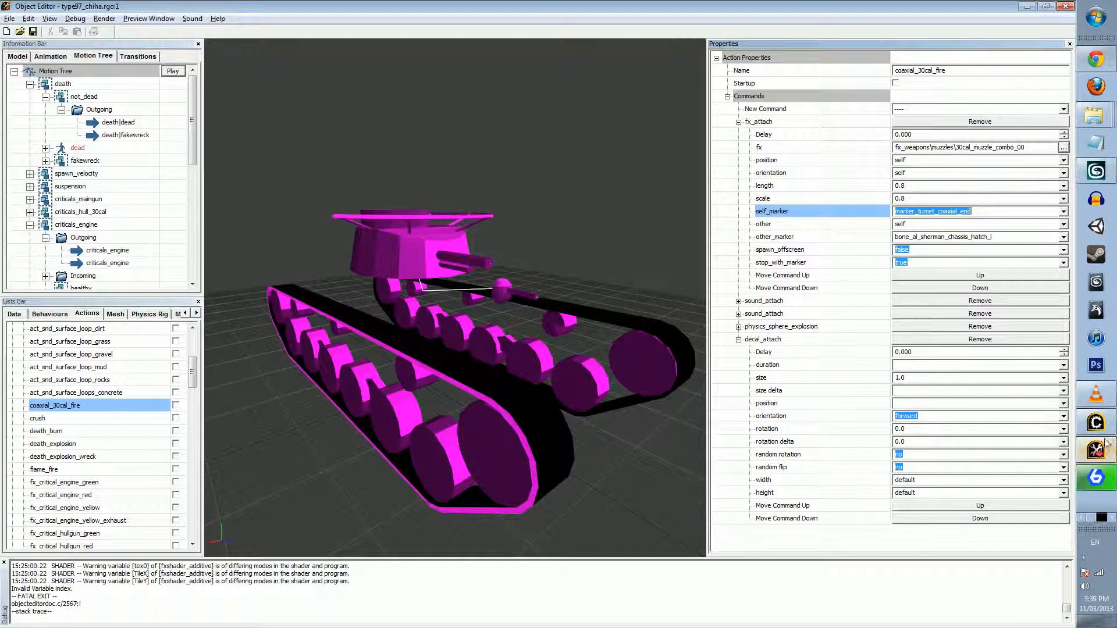
{"action": "left_click", "coordinate": [1096, 171]}
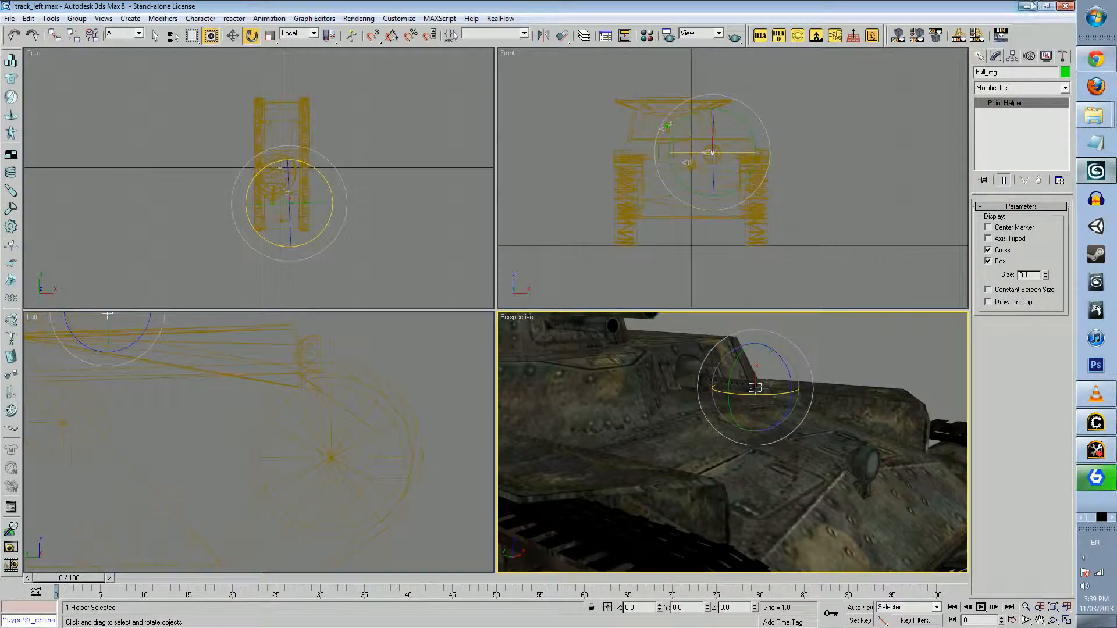
{"action": "left_click", "coordinate": [1025, 6]}
{"action": "left_click", "coordinate": [954, 210]}
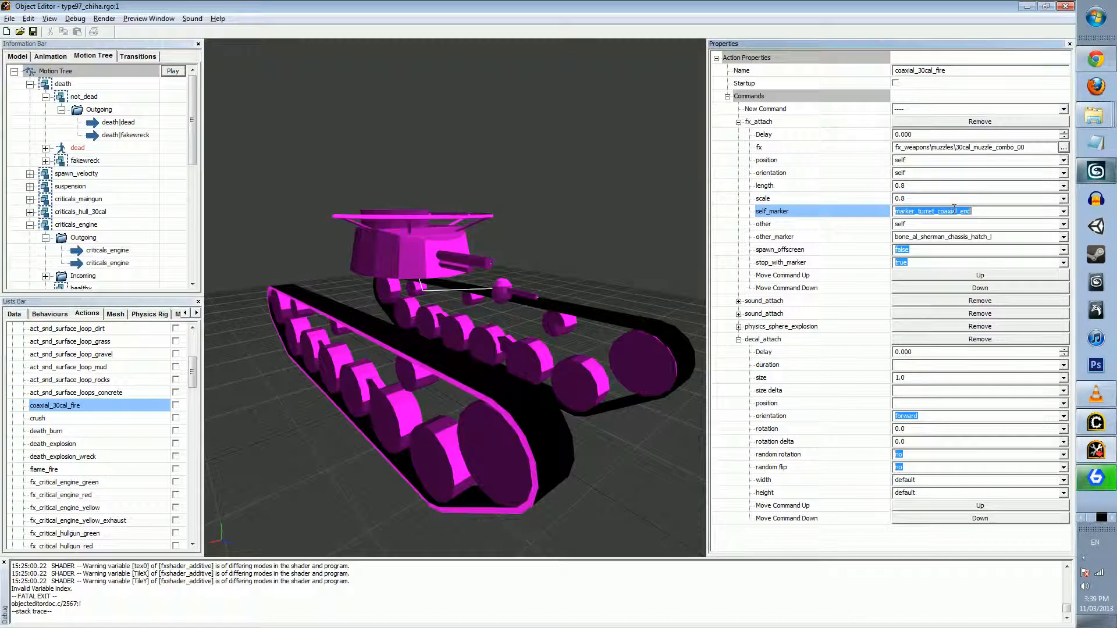
{"action": "type", "text": "hullmg"}
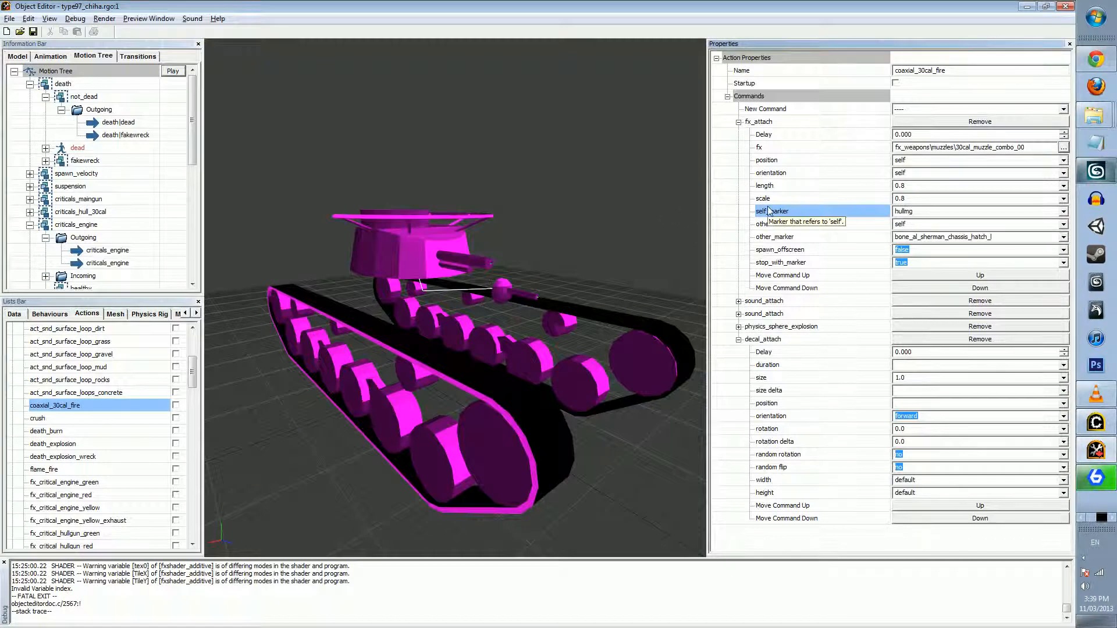
{"action": "left_click", "coordinate": [1096, 171]}
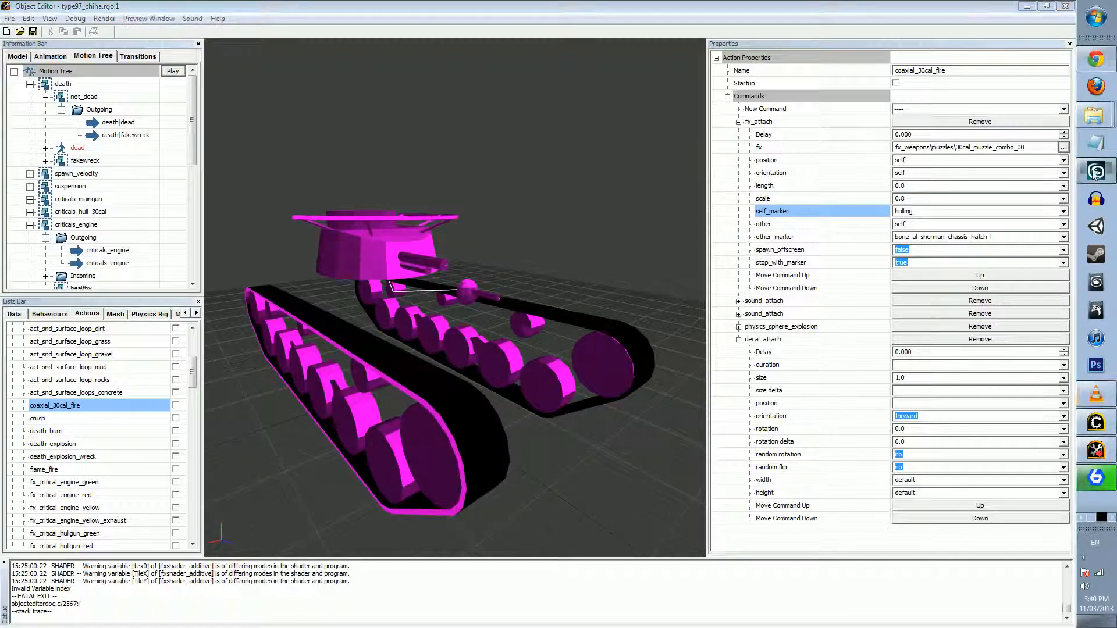
{"action": "left_click", "coordinate": [1095, 177]}
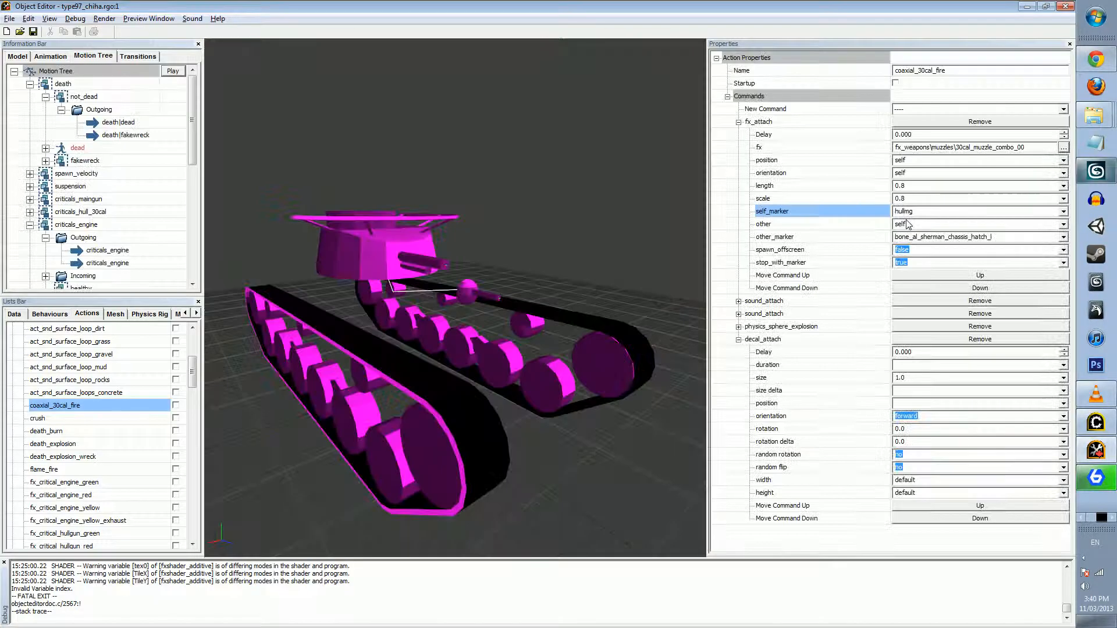
{"action": "double_click", "coordinate": [906, 214]}
{"action": "left_click_drag", "start_coordinate": [904, 213], "coordinate": [910, 213]}
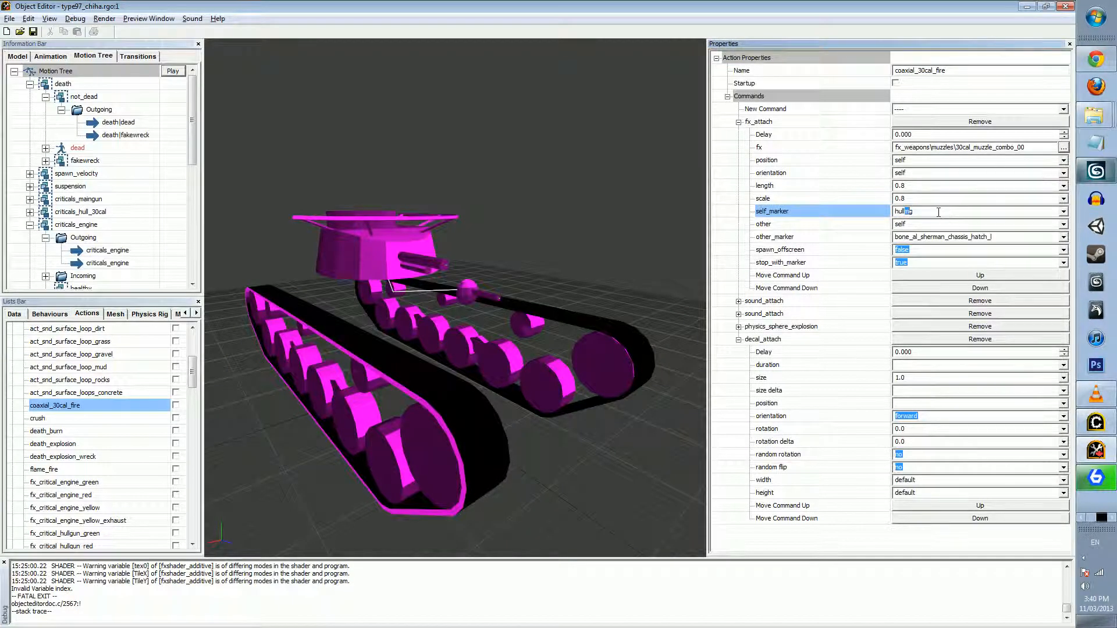
Enable the coaxial_30cal_fire action and play it on the tank model to preview the muzzle effect
{"action": "middle_click_drag", "start_coordinate": [533, 197], "coordinate": [580, 174]}
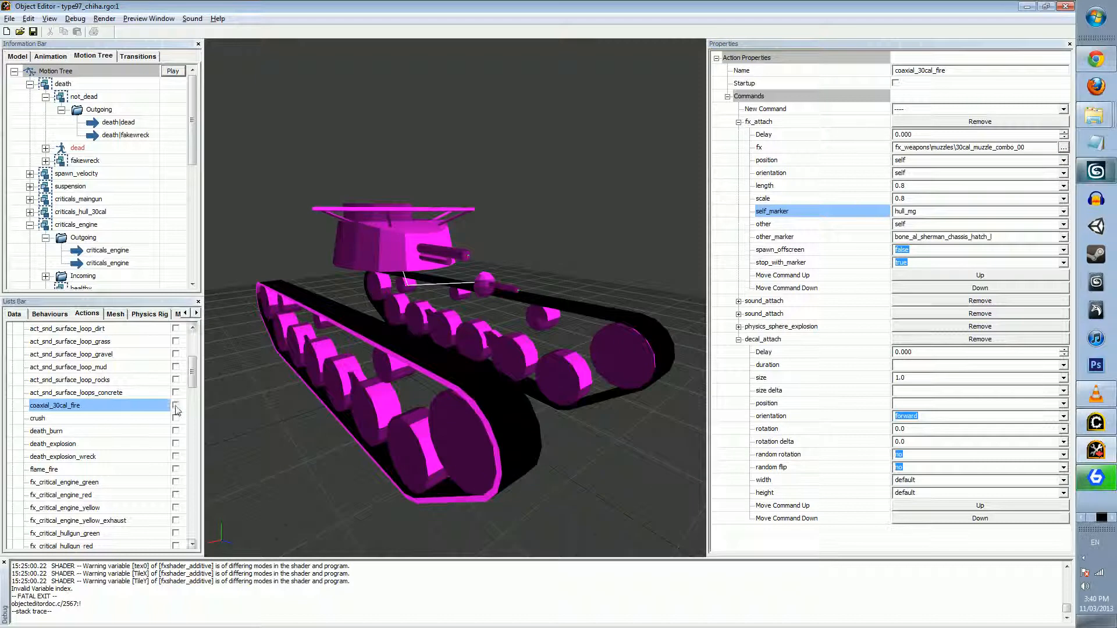
{"action": "left_click", "coordinate": [175, 406]}
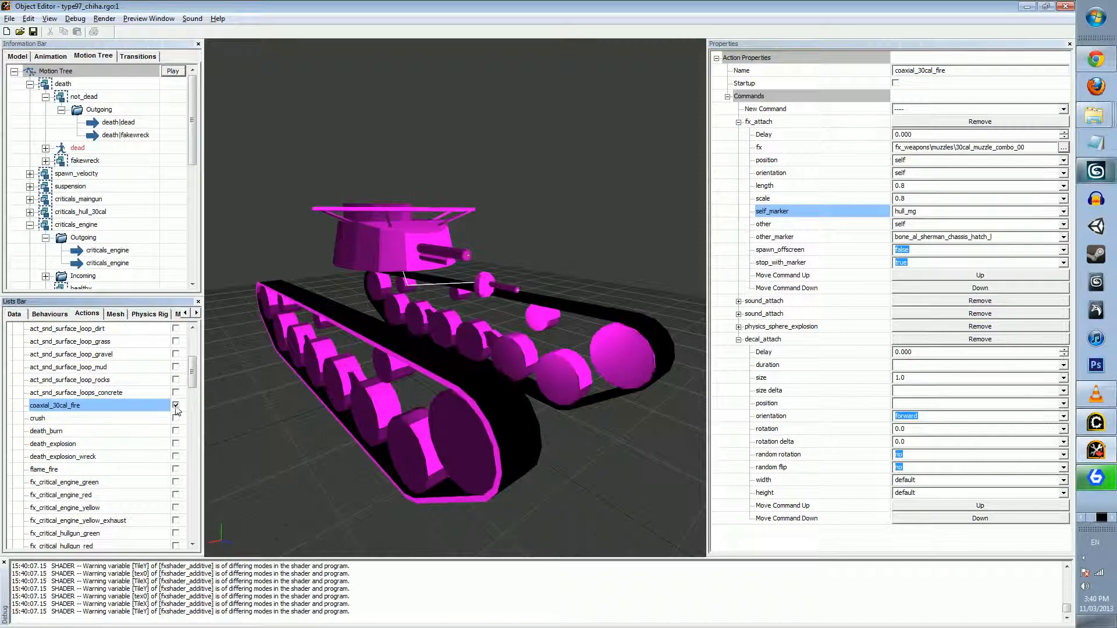
{"action": "left_click", "coordinate": [173, 71]}
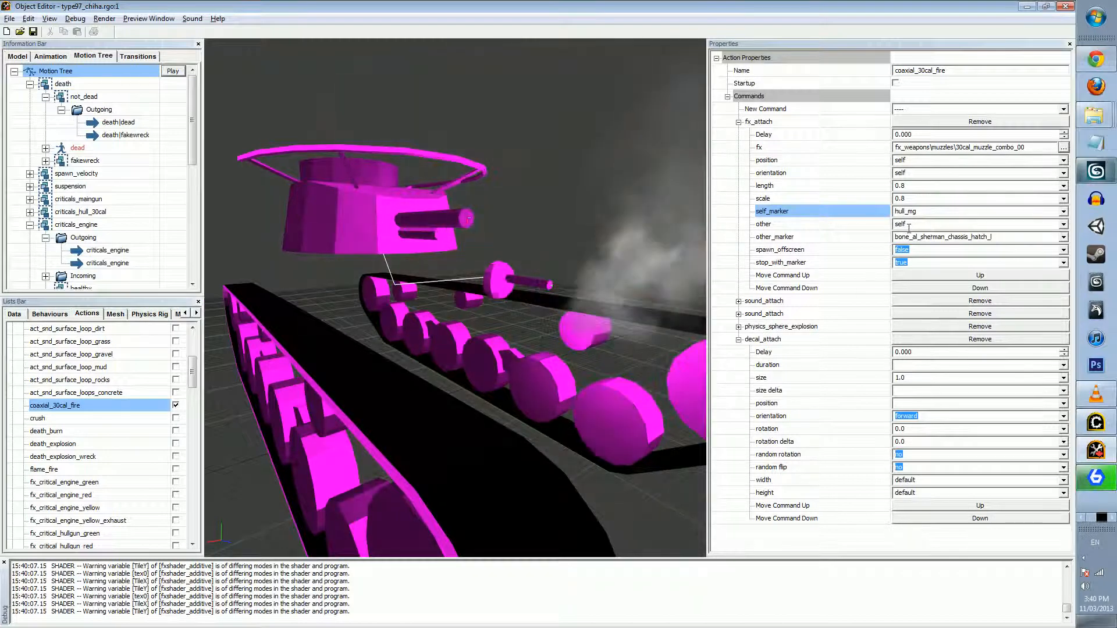
Set the fx_attach orientation to backward and replay the action on the tank
{"action": "left_click", "coordinate": [1063, 173]}
{"action": "left_click", "coordinate": [972, 182]}
{"action": "left_click", "coordinate": [174, 71]}
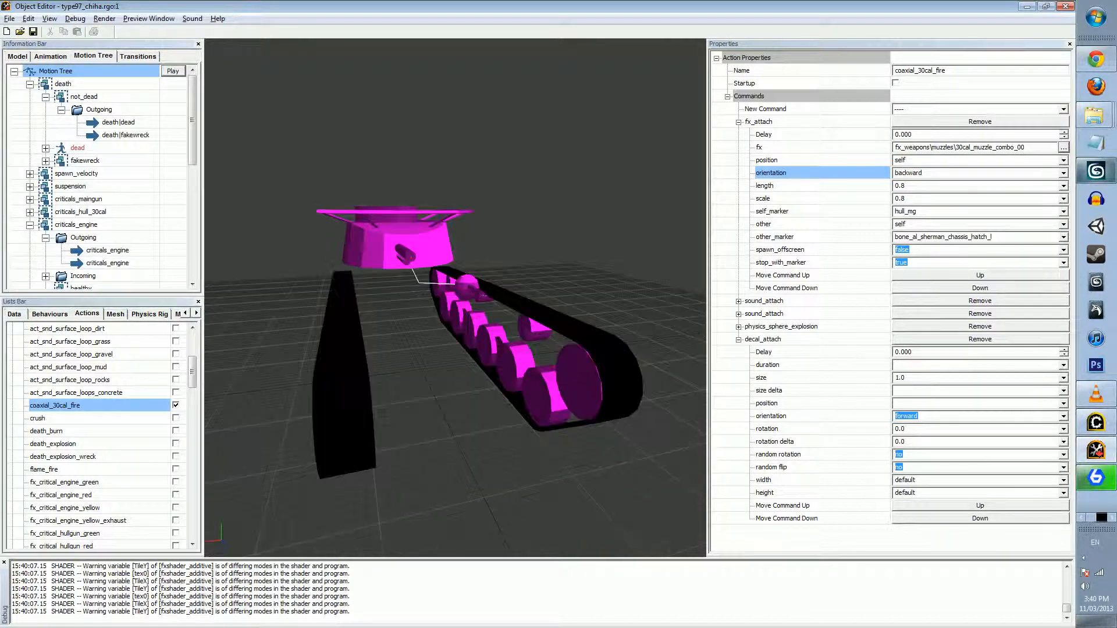
Replay the coaxial_30cal_fire action and examine the backward-oriented muzzle effect at the tank's hull gun
{"action": "left_click", "coordinate": [170, 74]}
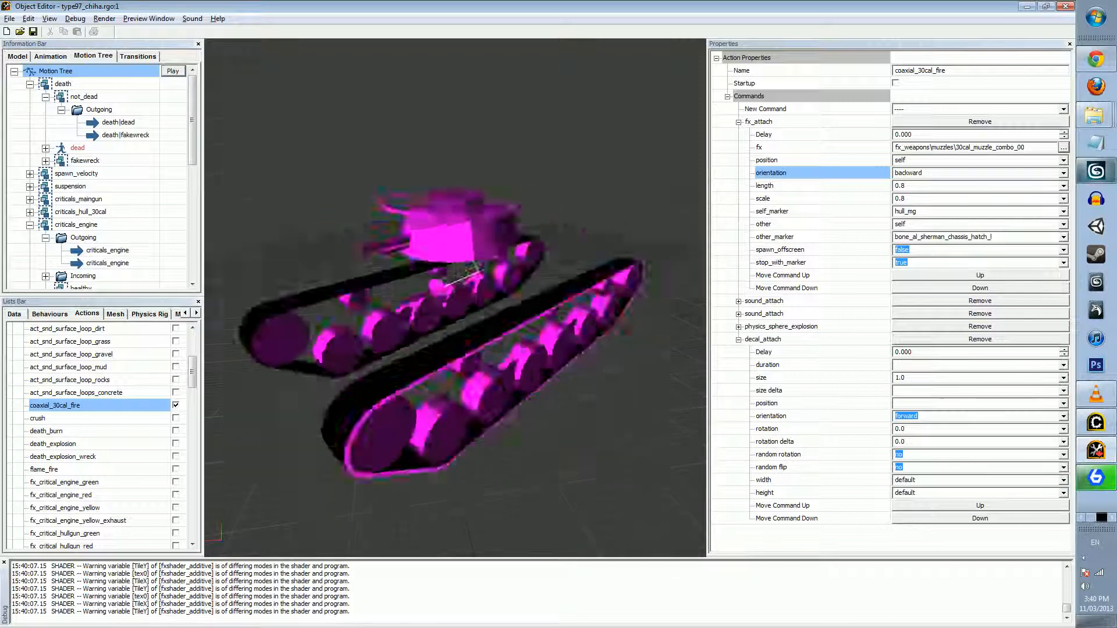
{"action": "left_click_drag", "start_coordinate": [454, 308], "coordinate": [559, 314]}
{"action": "scroll", "coordinate": [501, 285], "scroll_direction": "down", "scroll_amount": 5}
{"action": "scroll", "coordinate": [501, 285], "scroll_direction": "up", "scroll_amount": 5}
{"action": "right_click_drag", "start_coordinate": [479, 338], "coordinate": [479, 306]}
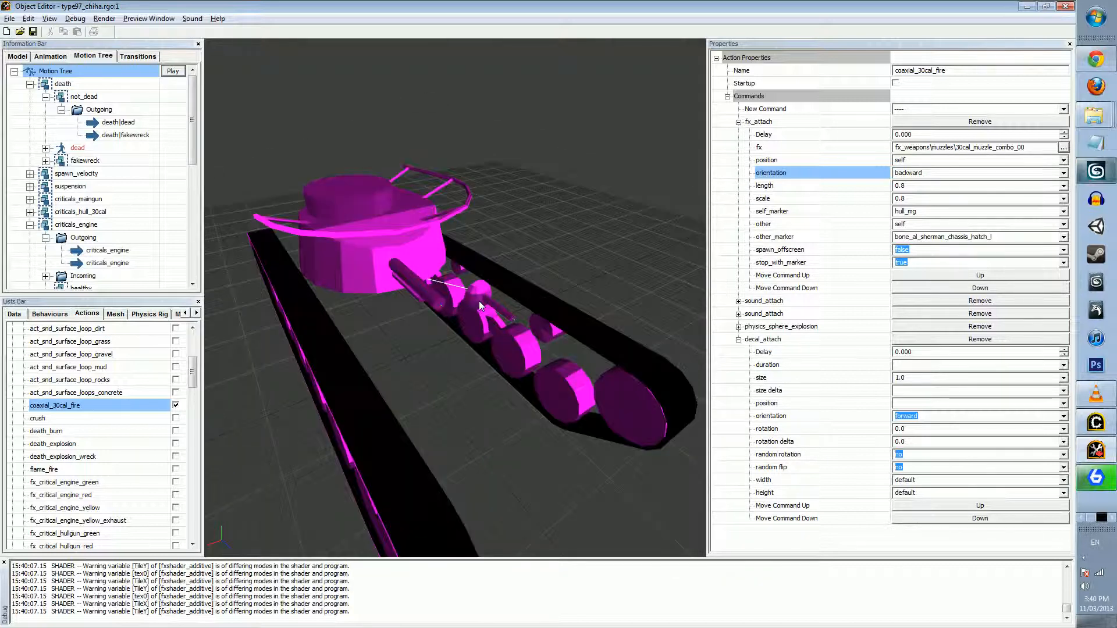
{"action": "left_click", "coordinate": [168, 71]}
Set the fx_attach orientation to down and replay coaxial_30cal_fire on the tank to preview the effect
{"action": "left_click", "coordinate": [1062, 173]}
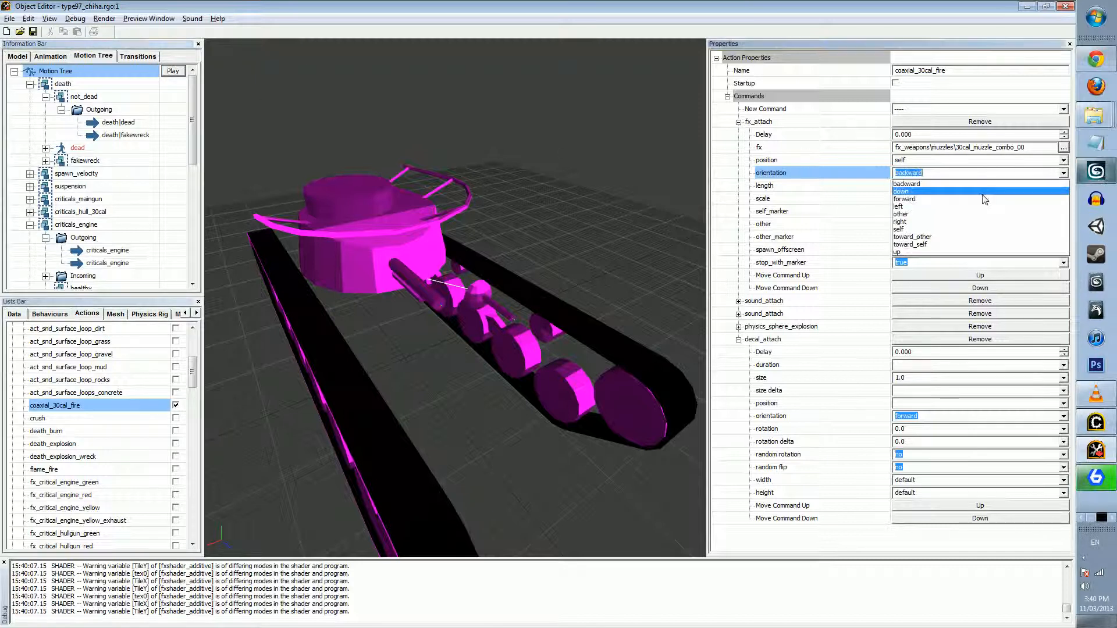
{"action": "left_click", "coordinate": [951, 198]}
{"action": "left_click", "coordinate": [170, 72]}
{"action": "left_click_drag", "start_coordinate": [495, 250], "coordinate": [719, 208]}
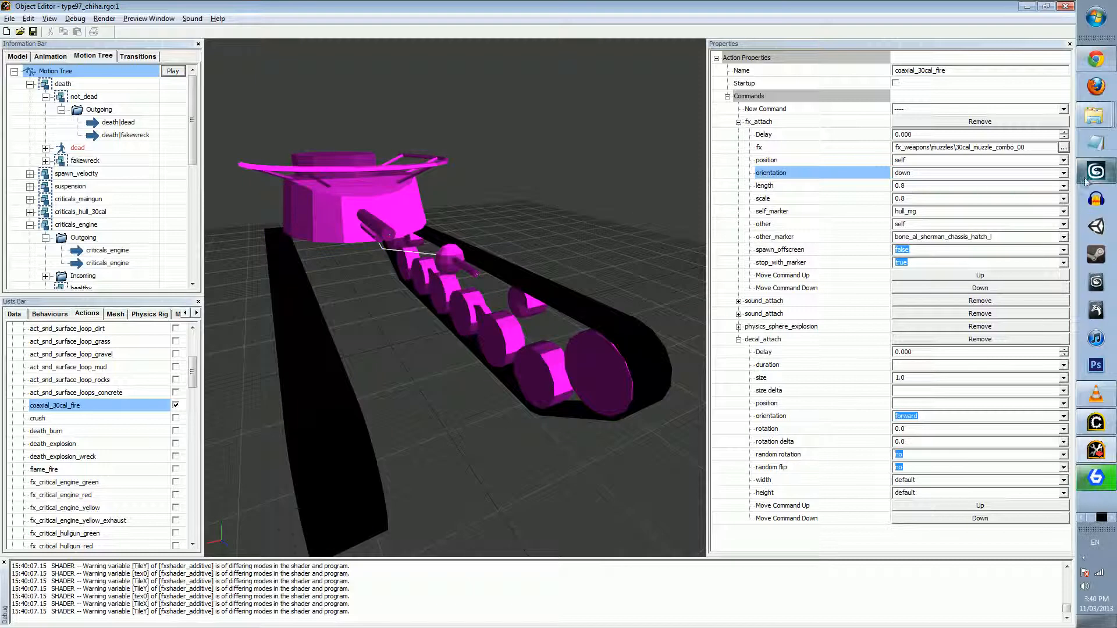
{"action": "left_click", "coordinate": [1063, 173]}
{"action": "left_click", "coordinate": [177, 409]}
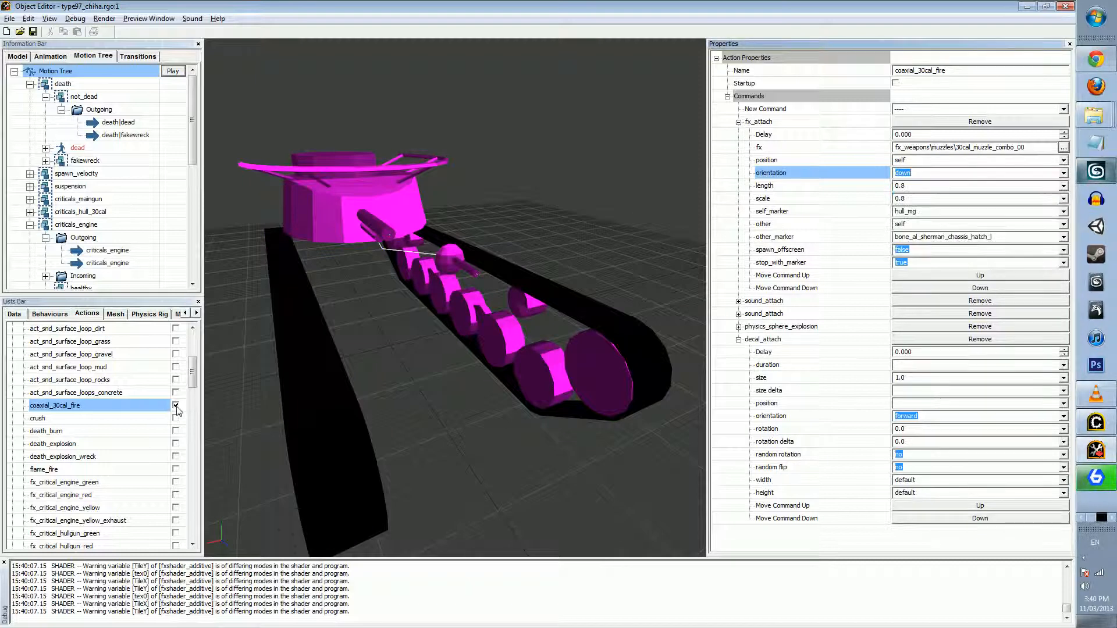
{"action": "left_click", "coordinate": [176, 405]}
{"action": "left_click", "coordinate": [176, 406]}
{"action": "left_click_drag", "start_coordinate": [361, 376], "coordinate": [480, 352]}
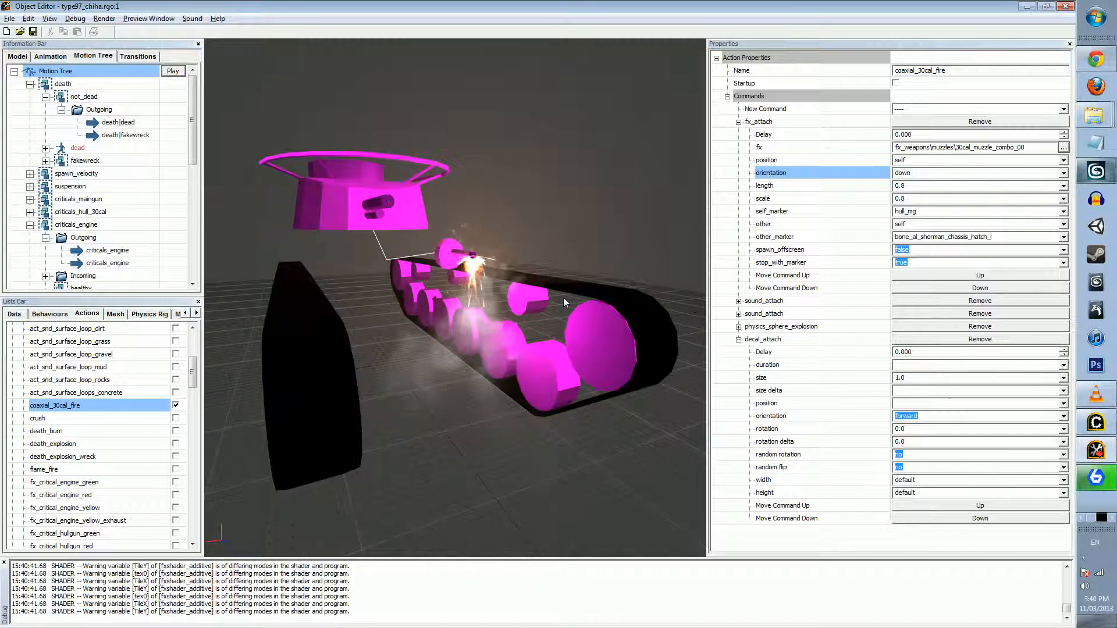
{"action": "left_click", "coordinate": [176, 407]}
{"action": "left_click", "coordinate": [175, 407]}
Change the fx_attach orientation to backward and replay the coaxial_30cal_fire action on the tank
{"action": "double_click", "coordinate": [928, 173]}
{"action": "left_click", "coordinate": [1063, 173]}
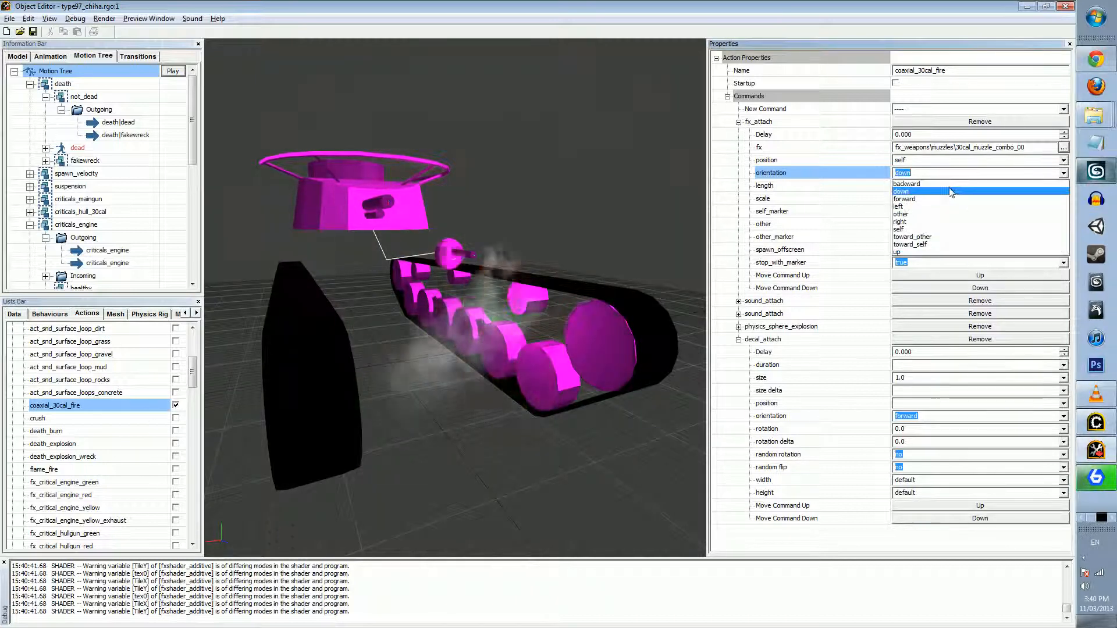
{"action": "left_click", "coordinate": [949, 183]}
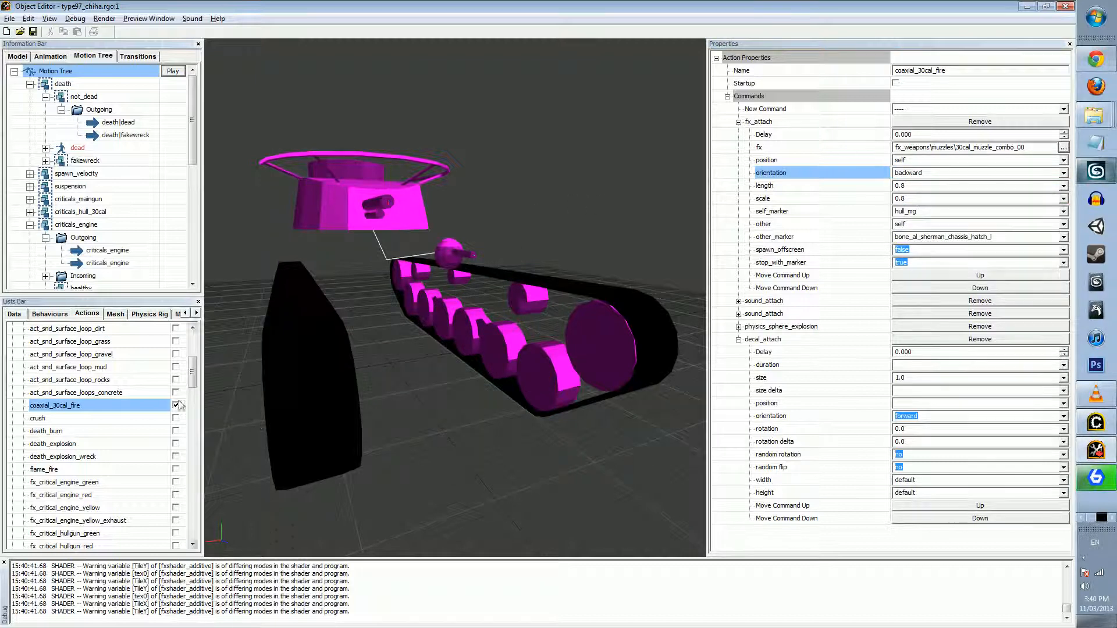
{"action": "left_click", "coordinate": [176, 405]}
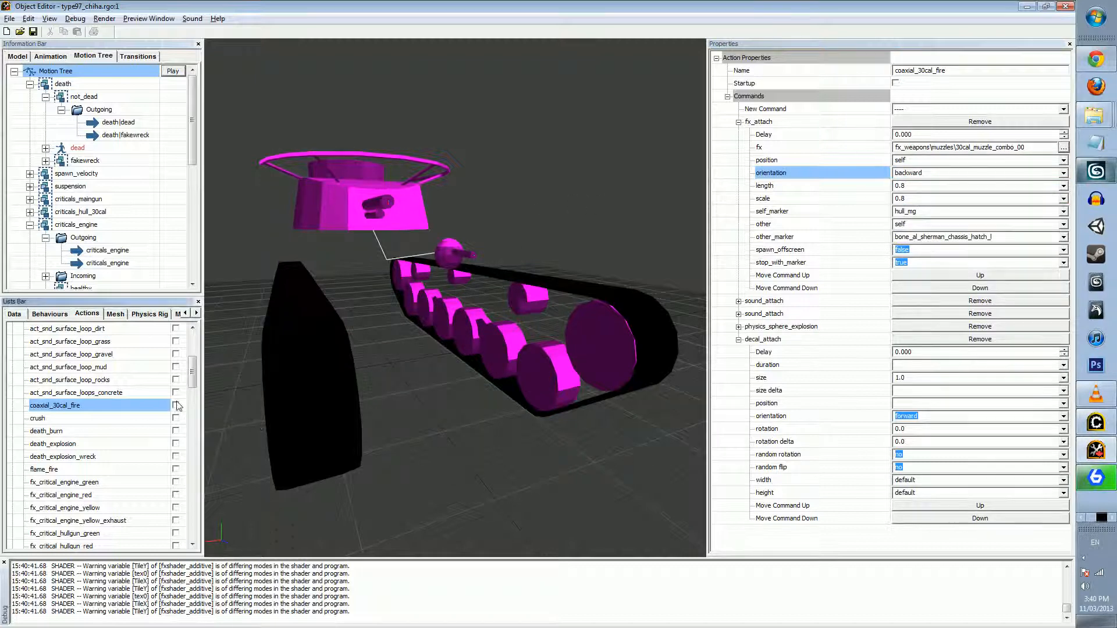
{"action": "left_click", "coordinate": [175, 405]}
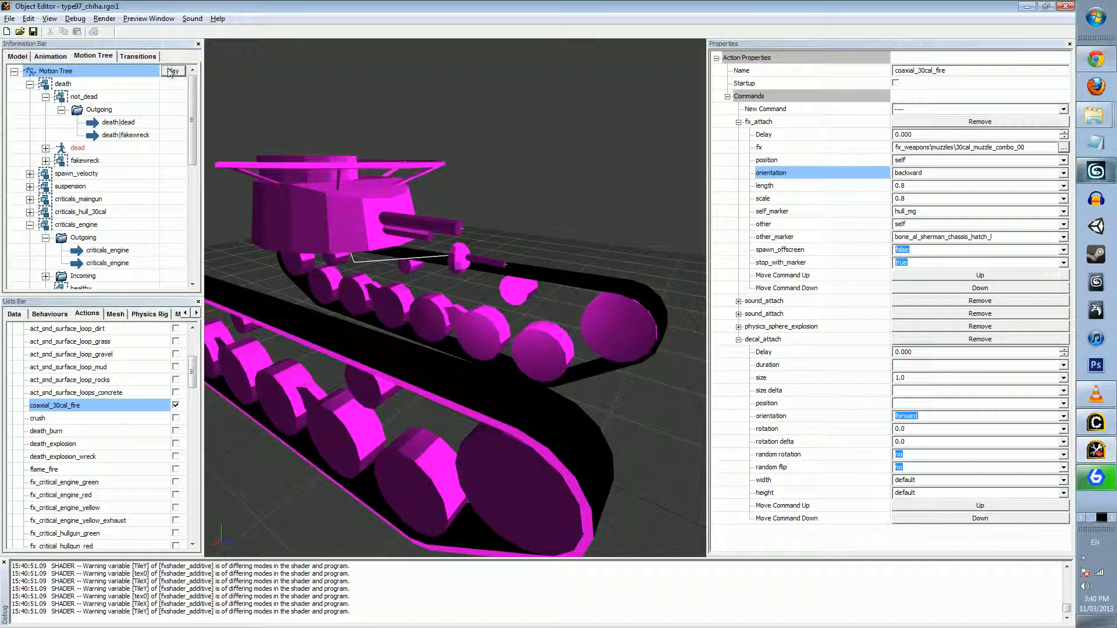
{"action": "left_click", "coordinate": [173, 70]}
{"action": "left_click_drag", "start_coordinate": [225, 96], "coordinate": [279, 113]}
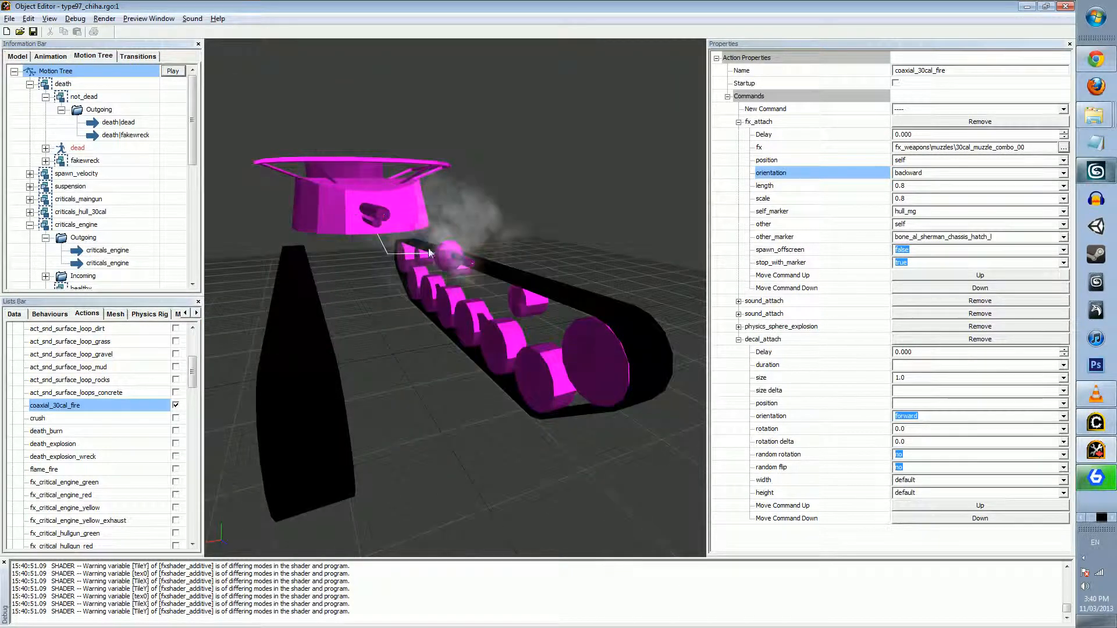
Set the fx_attach orientation to forward and replay the action to preview the muzzle effect at the hull gun
{"action": "left_click", "coordinate": [1063, 172]}
{"action": "left_click", "coordinate": [931, 195]}
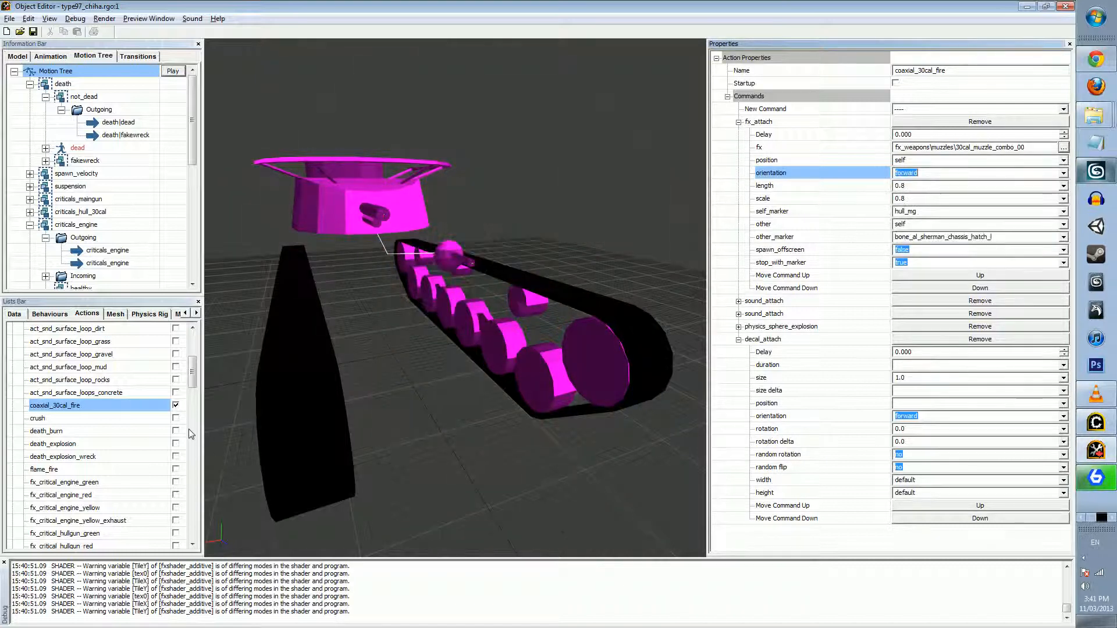
{"action": "left_click", "coordinate": [175, 405]}
{"action": "left_click", "coordinate": [175, 406]}
{"action": "left_click_drag", "start_coordinate": [291, 256], "coordinate": [225, 219]}
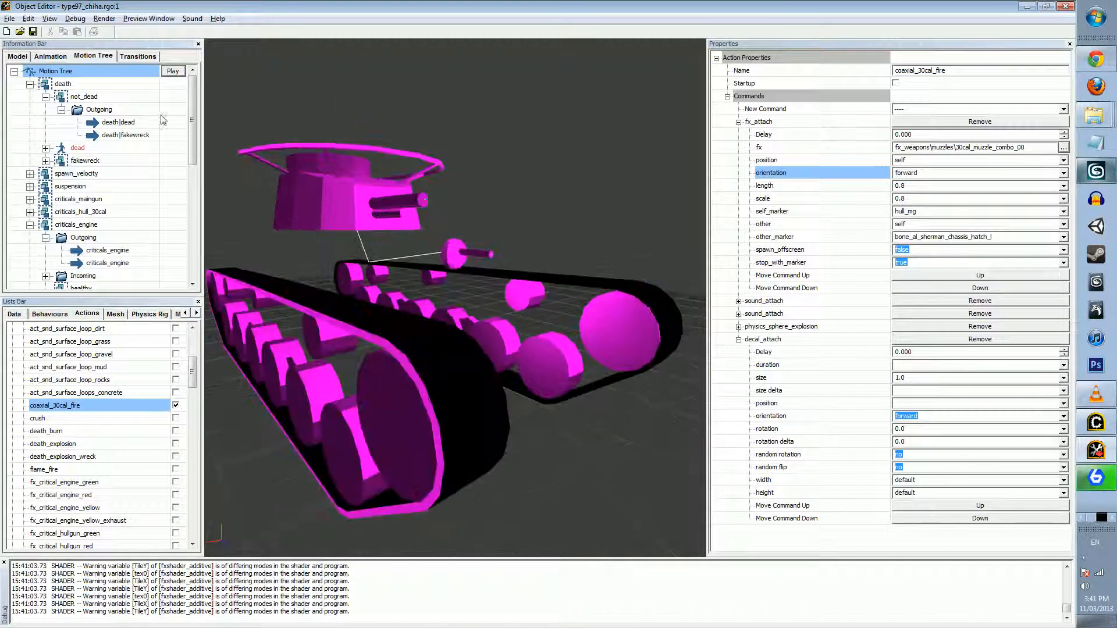
{"action": "left_click", "coordinate": [173, 71]}
{"action": "left_click_drag", "start_coordinate": [465, 302], "coordinate": [349, 300]}
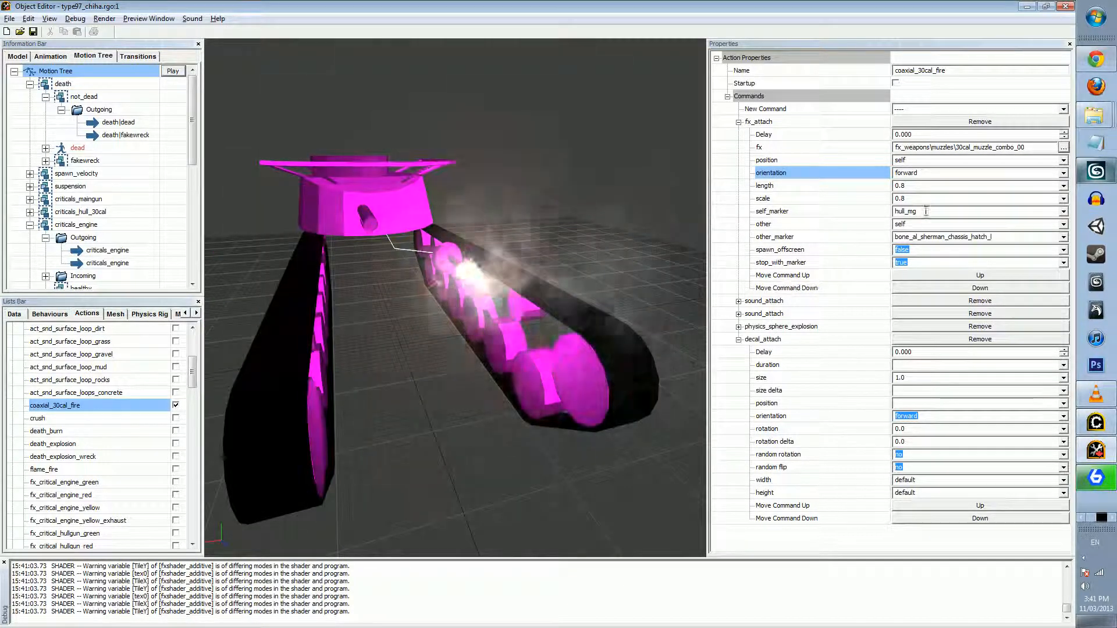
Replay the action with the fx_attach self_marker cleared, and restore self_marker to hull_mg
{"action": "left_click", "coordinate": [926, 211]}
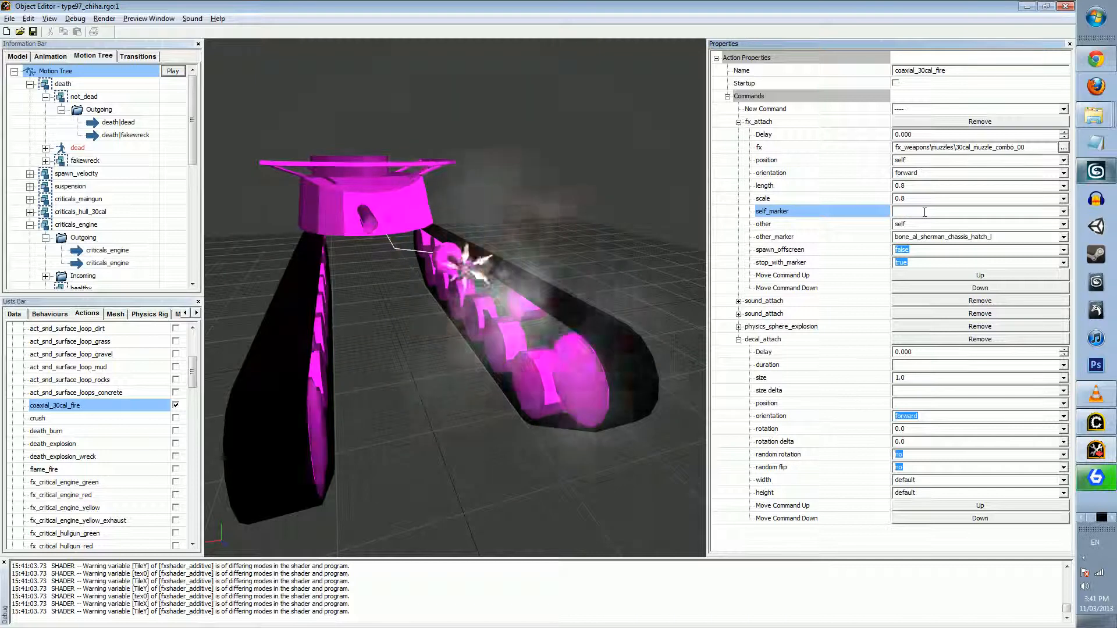
{"action": "left_click", "coordinate": [877, 227]}
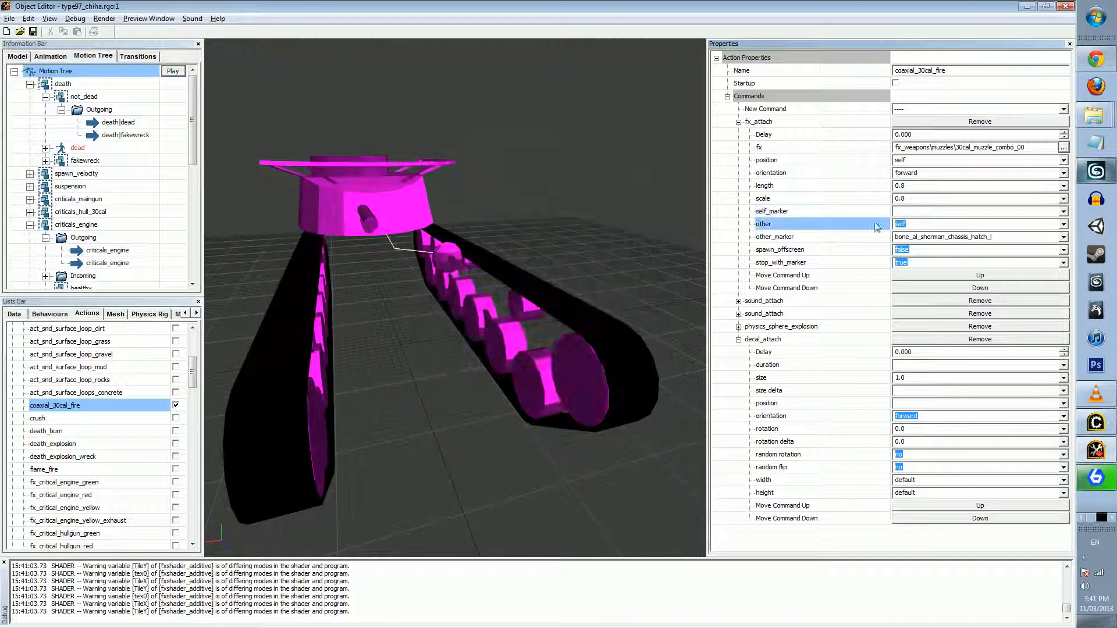
{"action": "left_click", "coordinate": [180, 410]}
{"action": "left_click", "coordinate": [173, 71]}
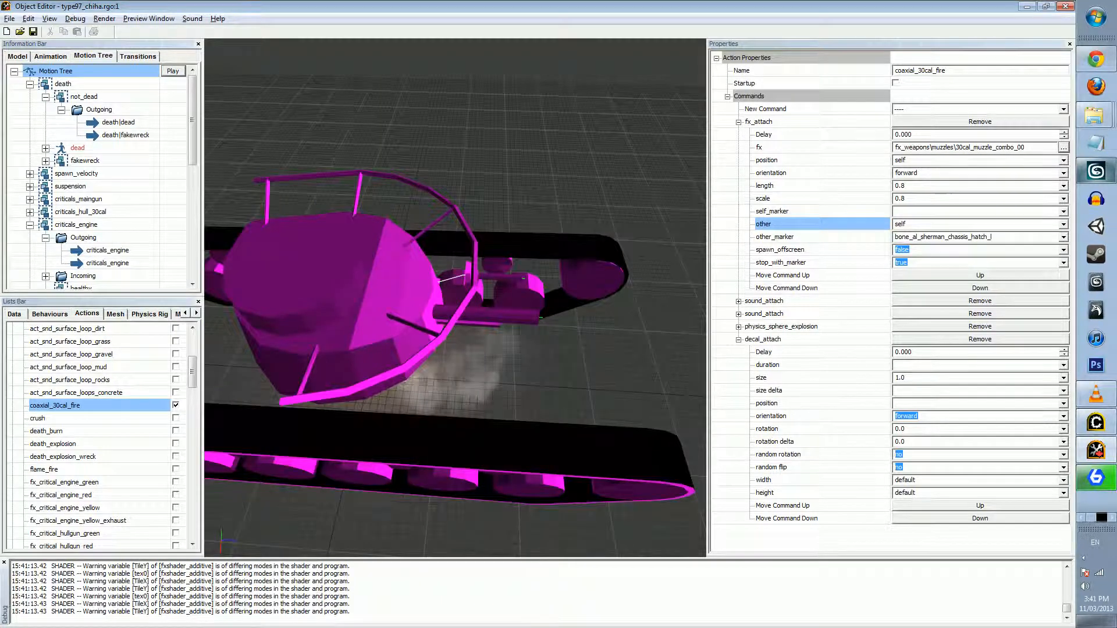
{"action": "type", "text": "hull_mg"}
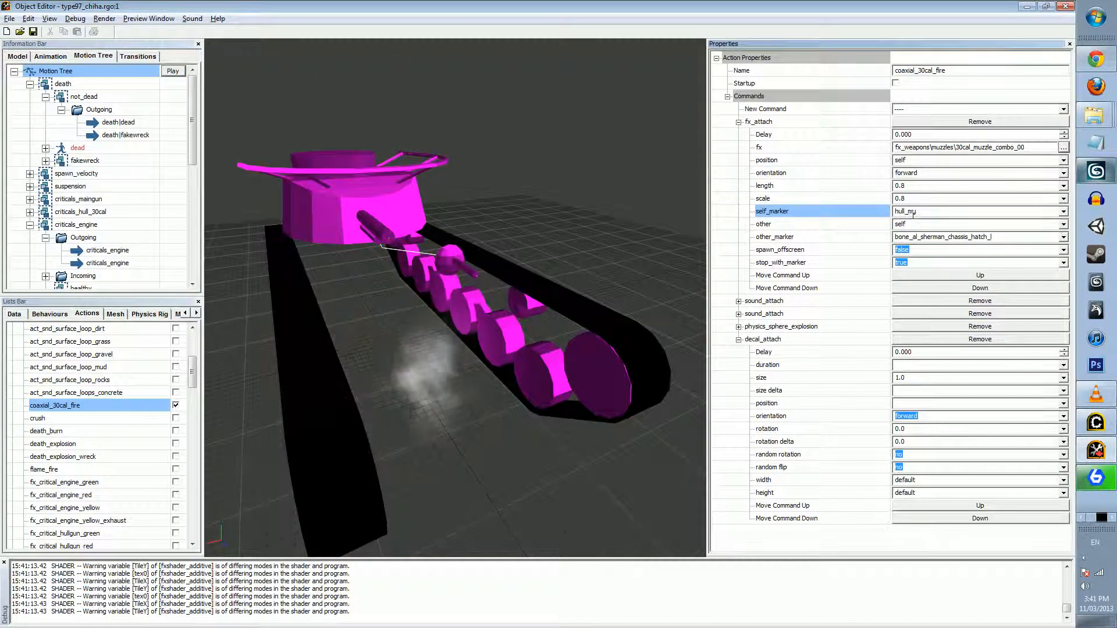
{"action": "key", "text": "Tab"}
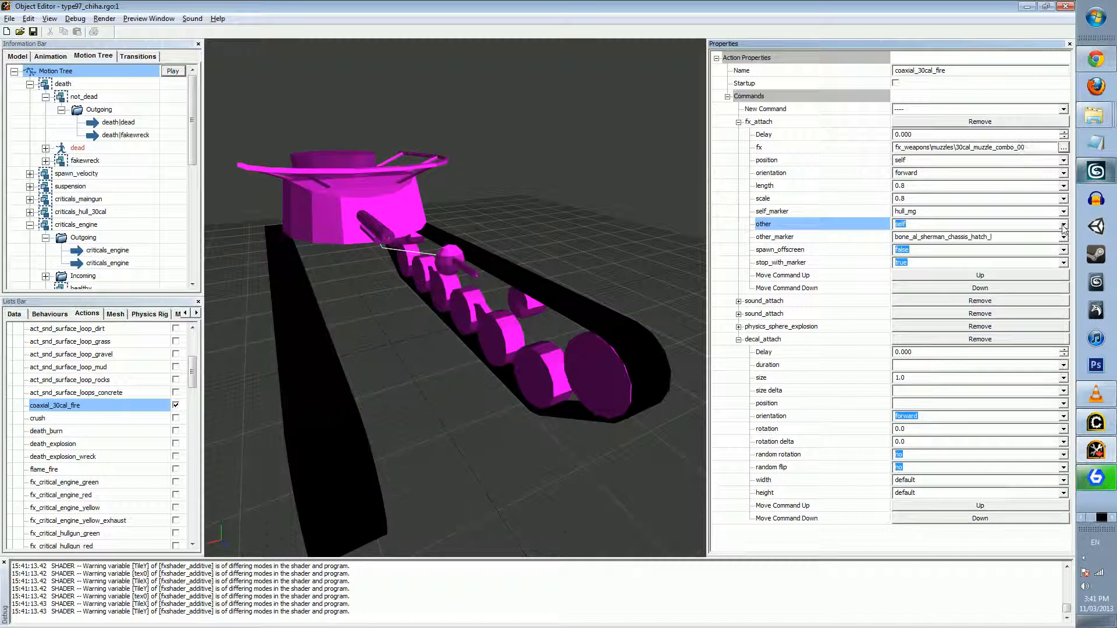
Review the options available for the fx_attach orientation, position and self_marker, along with its other setting
{"action": "left_click", "coordinate": [986, 173]}
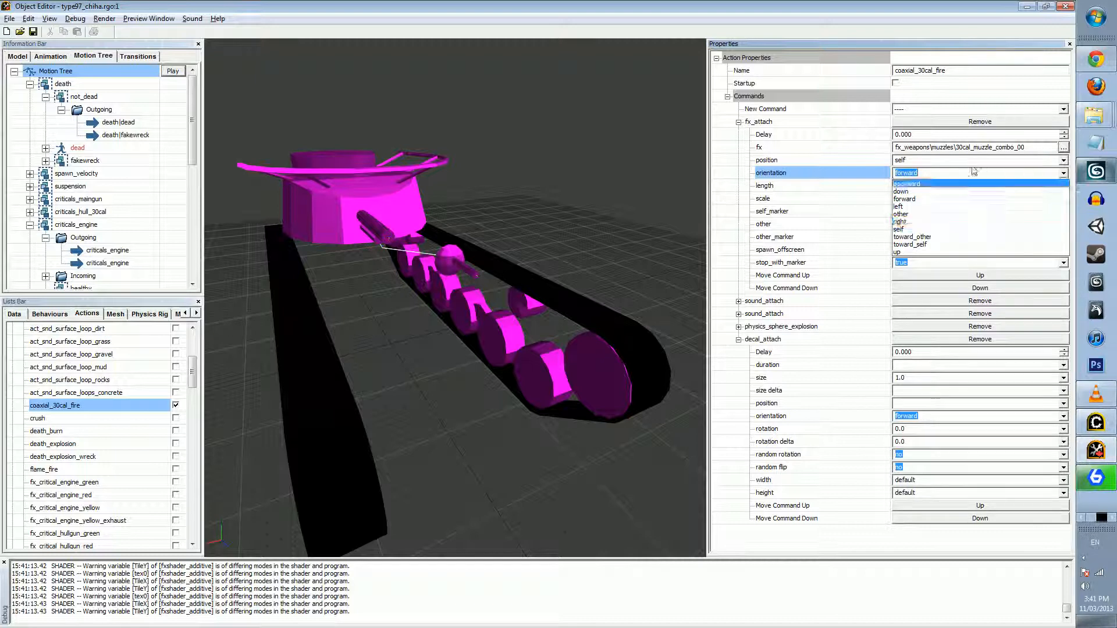
{"action": "left_click", "coordinate": [1023, 161]}
{"action": "left_click", "coordinate": [1063, 160]}
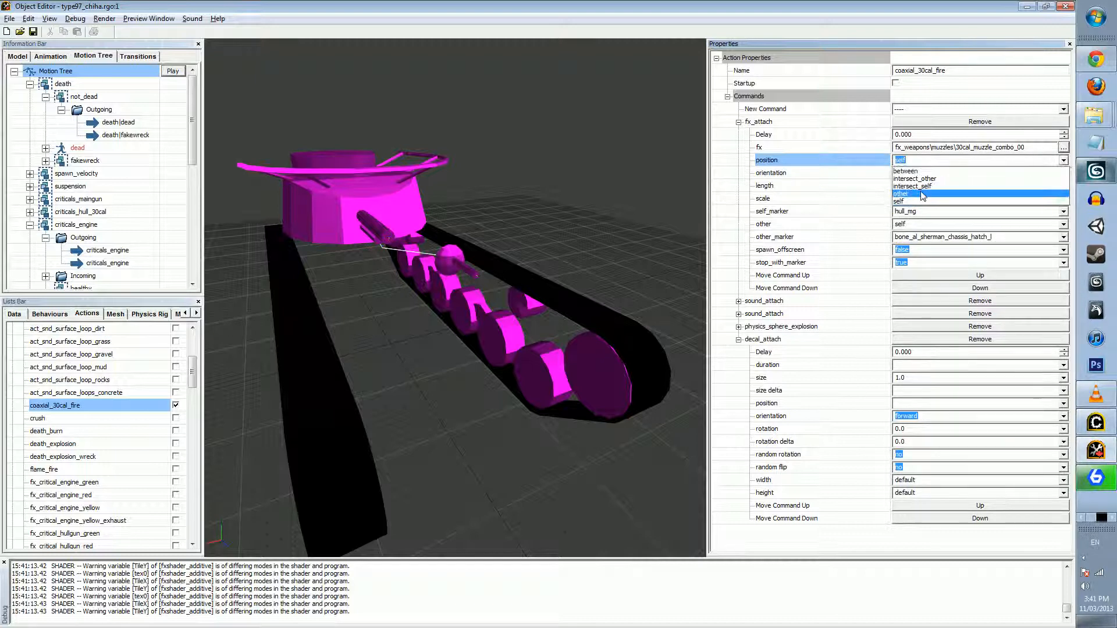
{"action": "left_click", "coordinate": [1069, 162]}
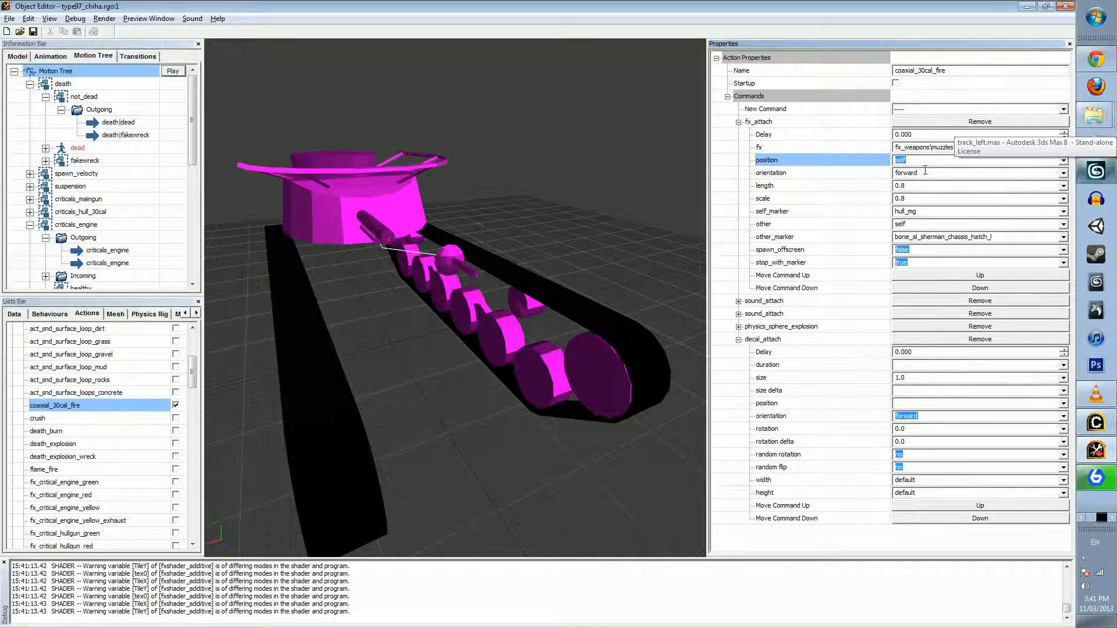
{"action": "left_click", "coordinate": [925, 223]}
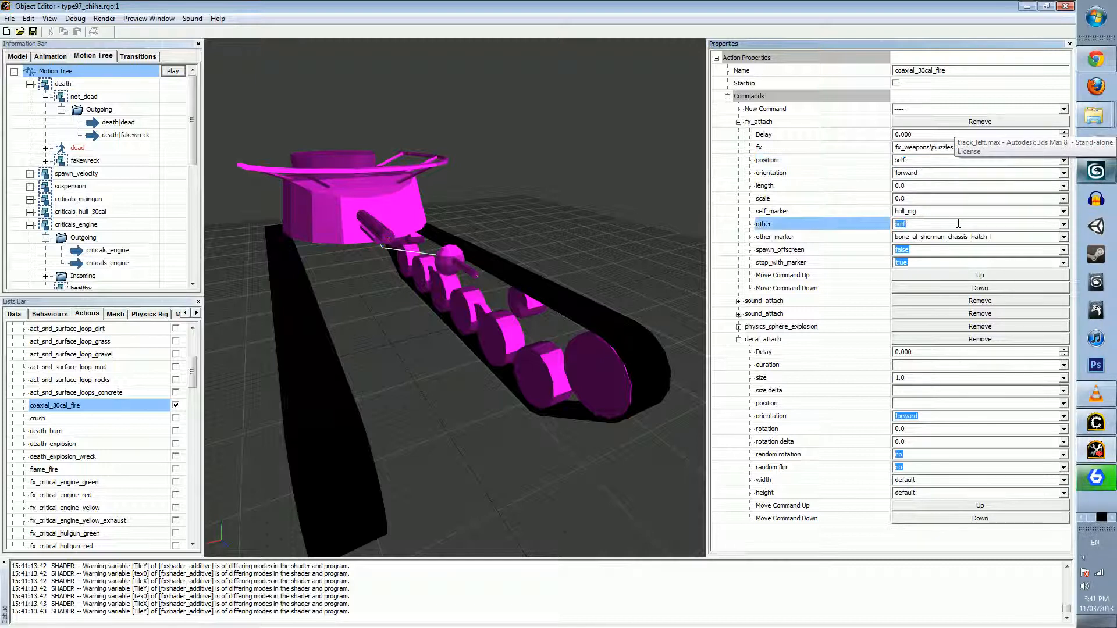
{"action": "left_click", "coordinate": [1063, 212]}
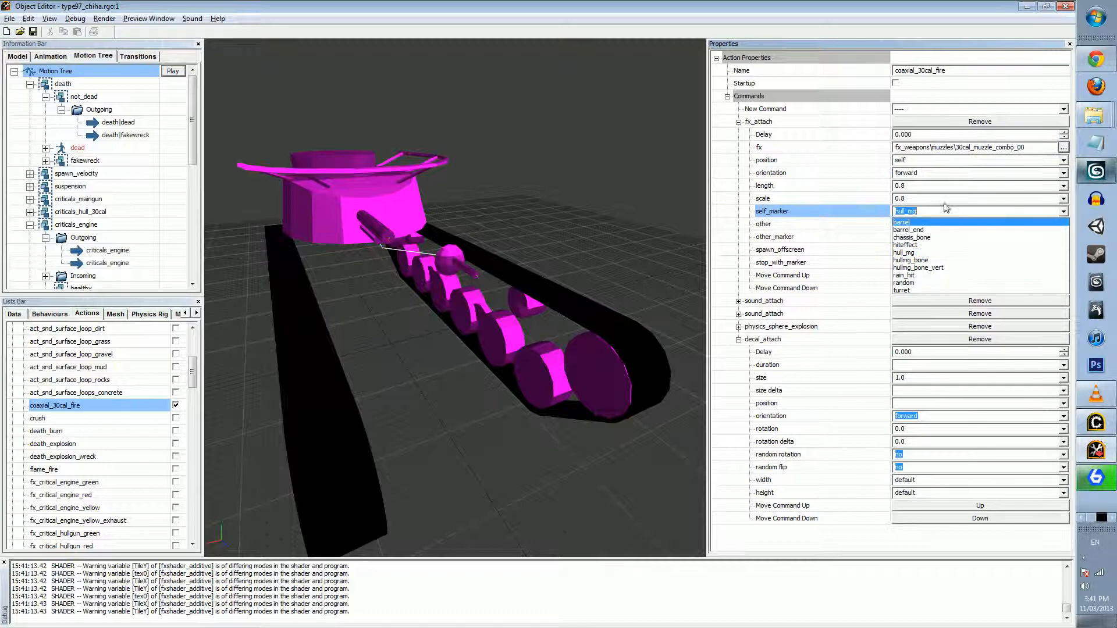
{"action": "left_click", "coordinate": [925, 199]}
{"action": "left_click", "coordinate": [944, 225]}
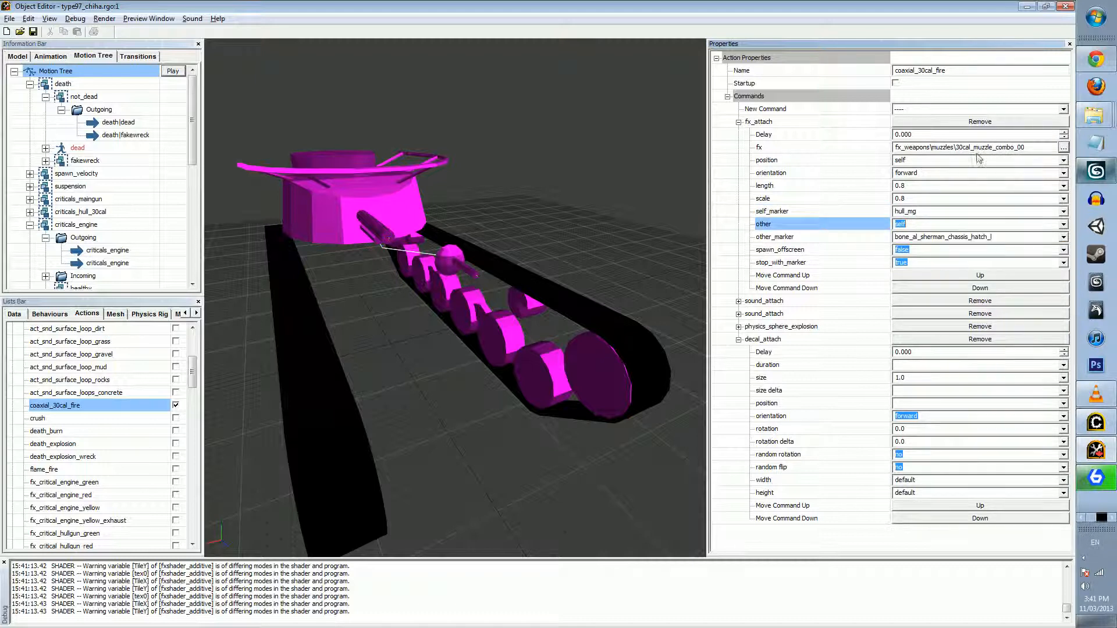
Set the fx_attach orientation to self and its length to 0.8
{"action": "left_click", "coordinate": [1064, 173]}
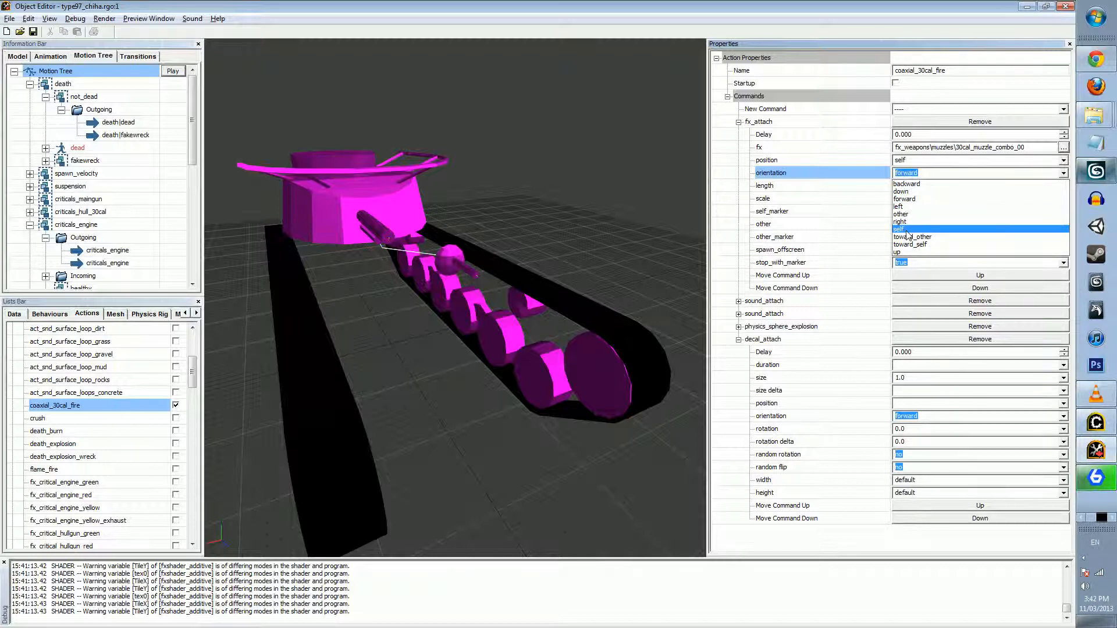
{"action": "left_click", "coordinate": [907, 230]}
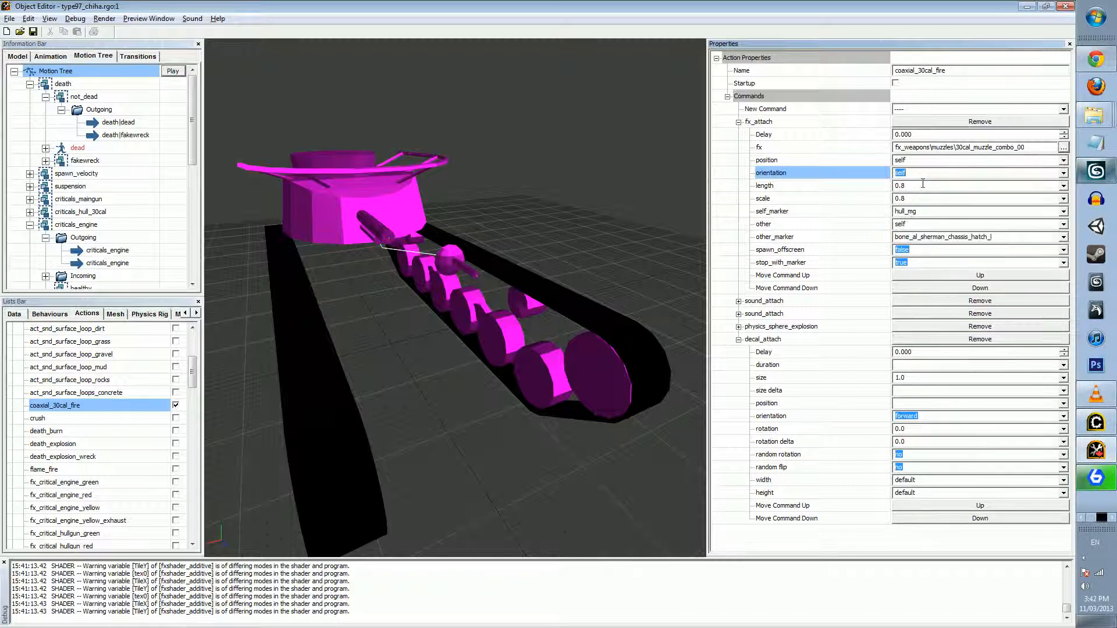
{"action": "left_click", "coordinate": [916, 187]}
{"action": "type", "text": "0.8"}
{"action": "key", "text": "Tab"}
{"action": "key", "text": "Tab"}
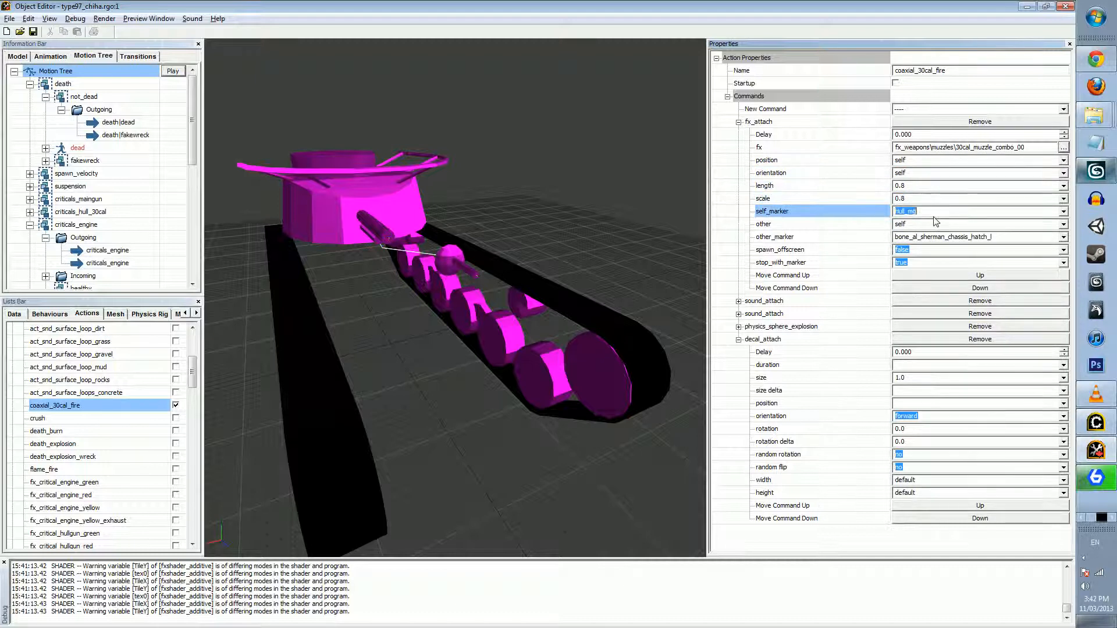
{"action": "key", "text": "Tab"}
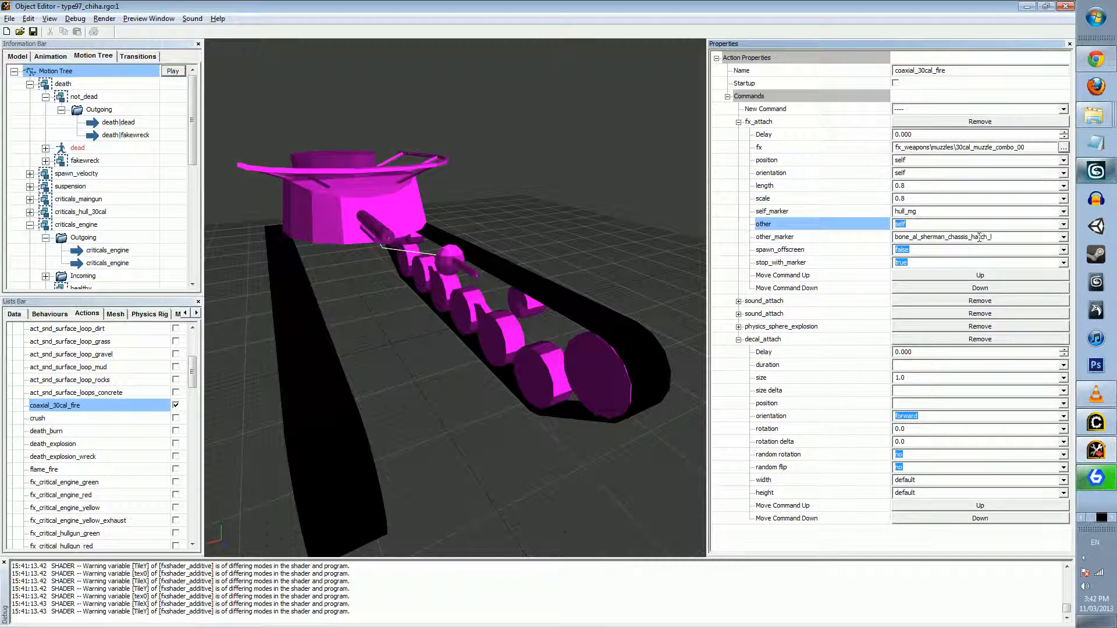
Examine the fx_attach other and other_marker settings in relation to the actions list and the tank model
{"action": "left_click", "coordinate": [1063, 226]}
{"action": "left_click", "coordinate": [1064, 226]}
{"action": "left_click", "coordinate": [1039, 236]}
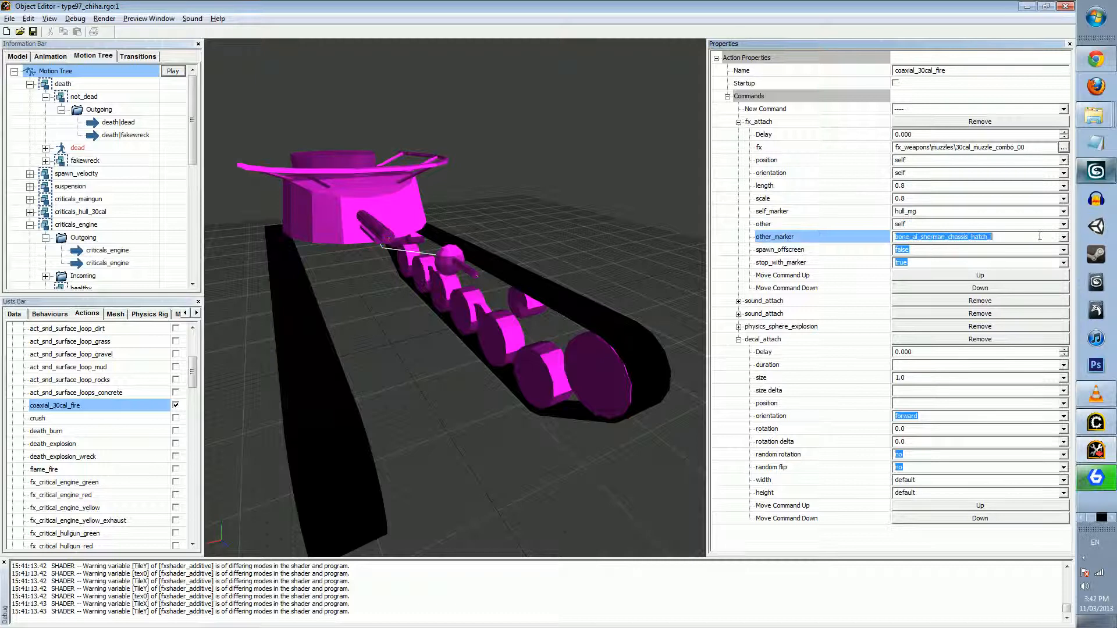
{"action": "left_click", "coordinate": [191, 379]}
{"action": "left_click_drag", "start_coordinate": [191, 379], "coordinate": [190, 352]}
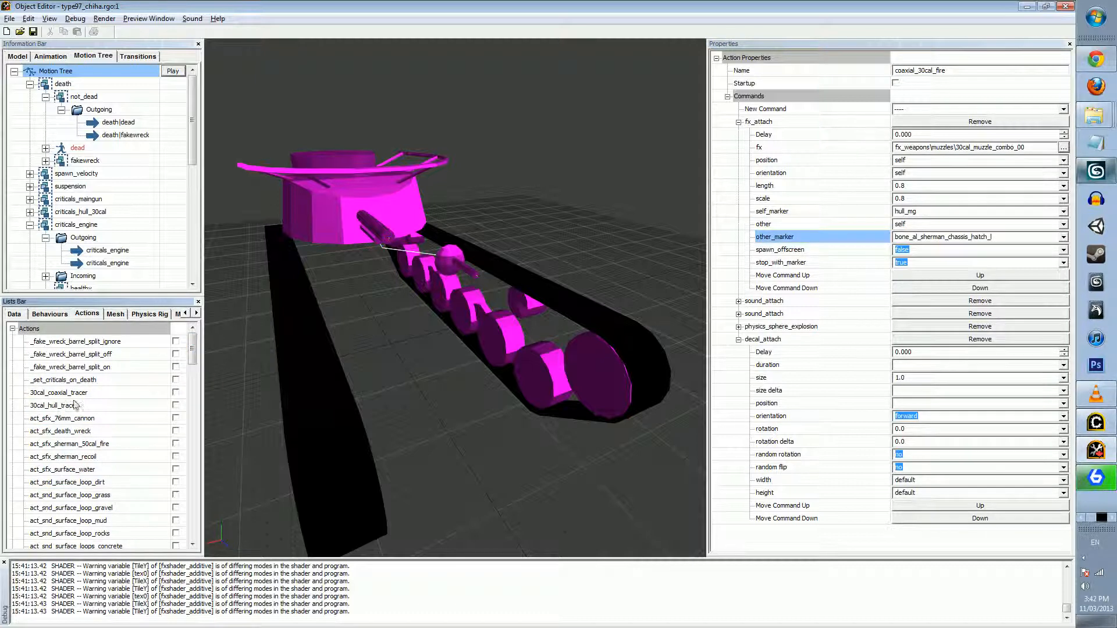
{"action": "left_click", "coordinate": [941, 224]}
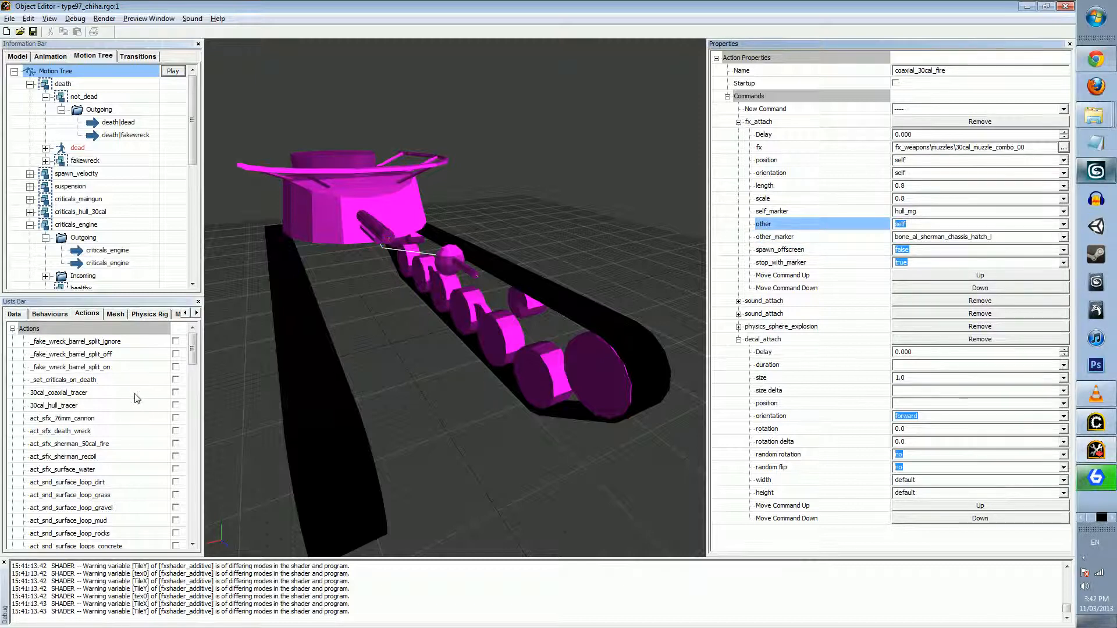
{"action": "left_click", "coordinate": [1014, 238]}
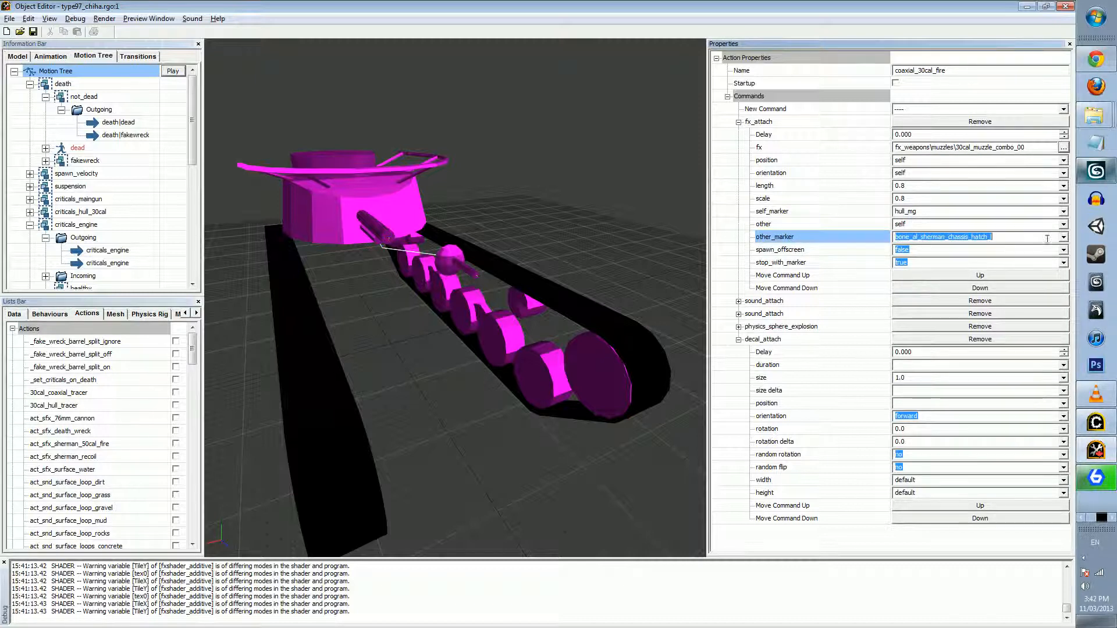
{"action": "middle_click_drag", "start_coordinate": [667, 304], "coordinate": [670, 301]}
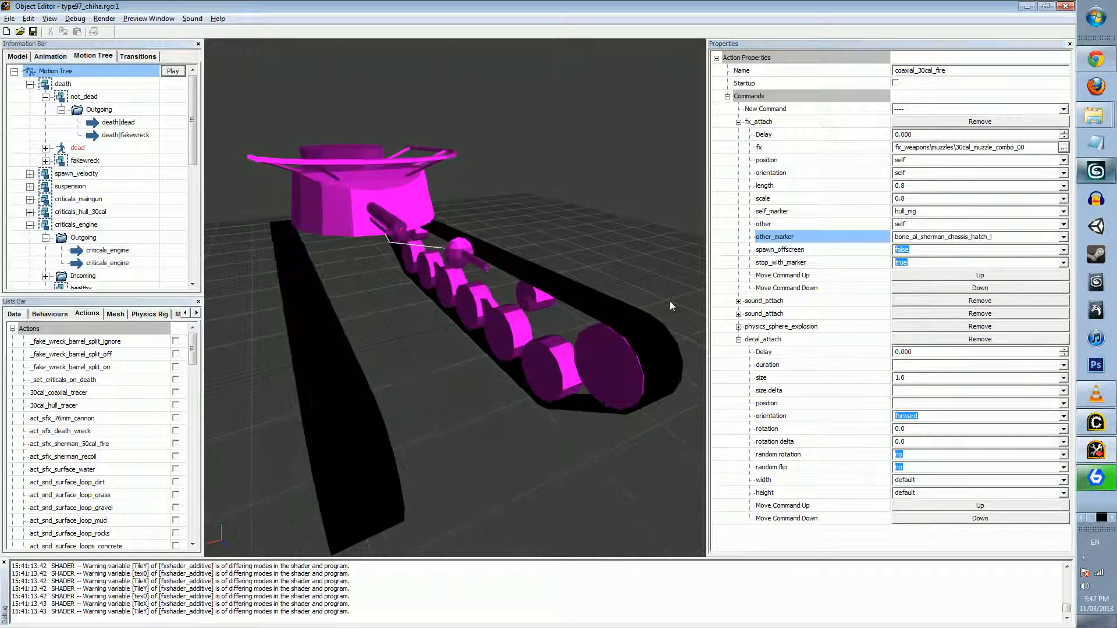
{"action": "scroll", "coordinate": [669, 301], "scroll_direction": "down", "scroll_amount": 4}
{"action": "left_click", "coordinate": [1029, 238]}
{"action": "left_click_drag", "start_coordinate": [638, 285], "coordinate": [655, 273]}
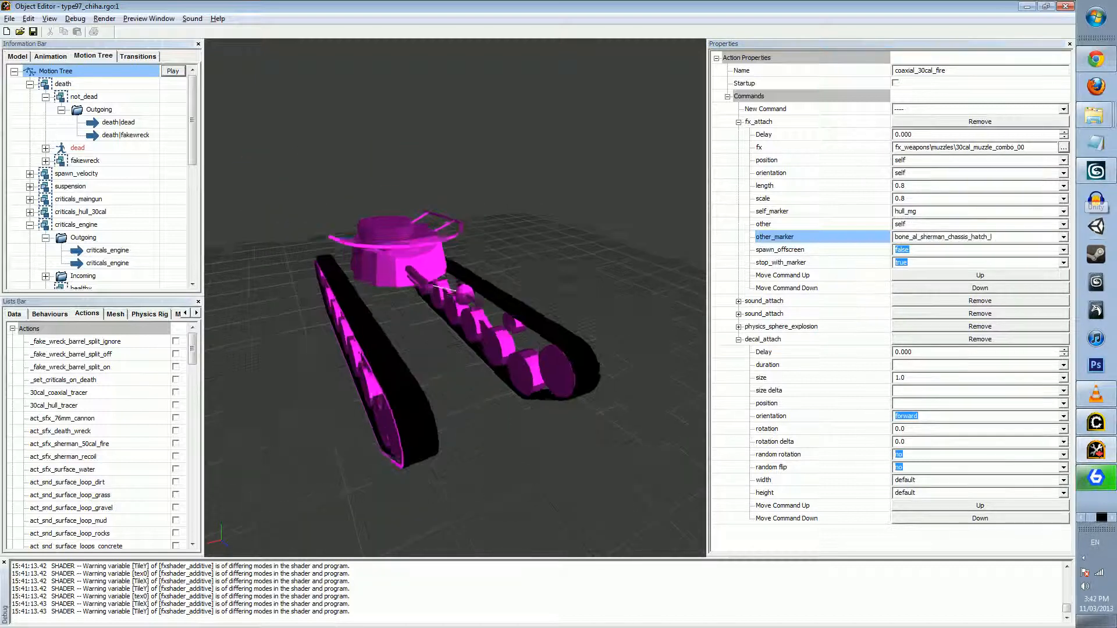
{"action": "scroll", "coordinate": [639, 277], "scroll_direction": "up", "scroll_amount": 3}
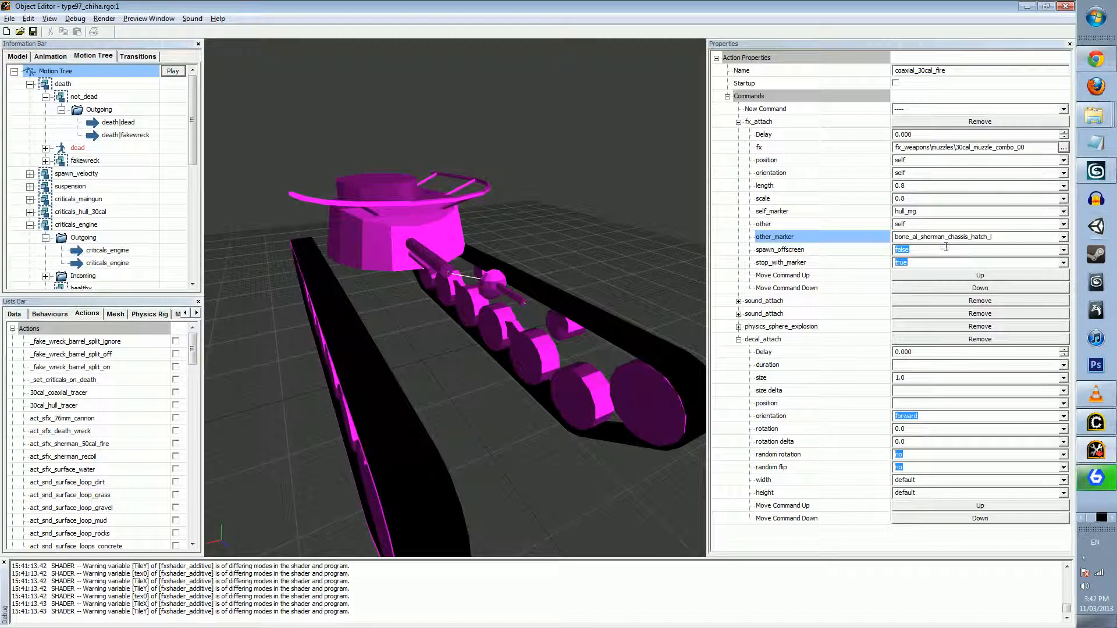
Examine the other_marker, spawn_offscreen and stop_with_marker settings of the coaxial_30cal_fire fx_attach, including the options for spawn_offscreen
{"action": "left_click", "coordinate": [947, 227]}
{"action": "left_click", "coordinate": [979, 237]}
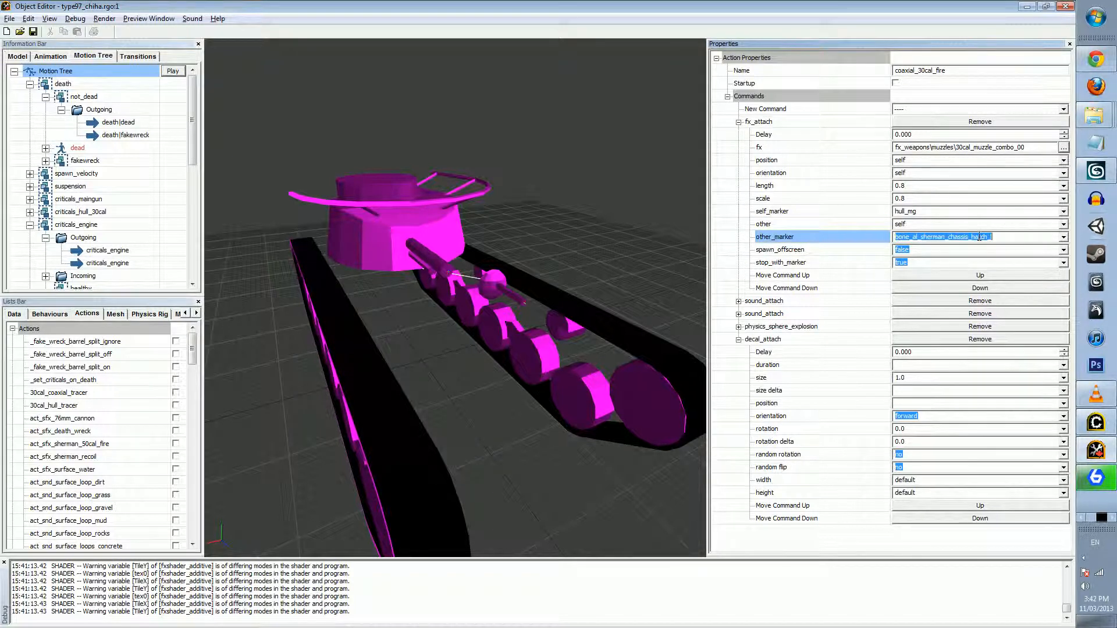
{"action": "left_click", "coordinate": [931, 252]}
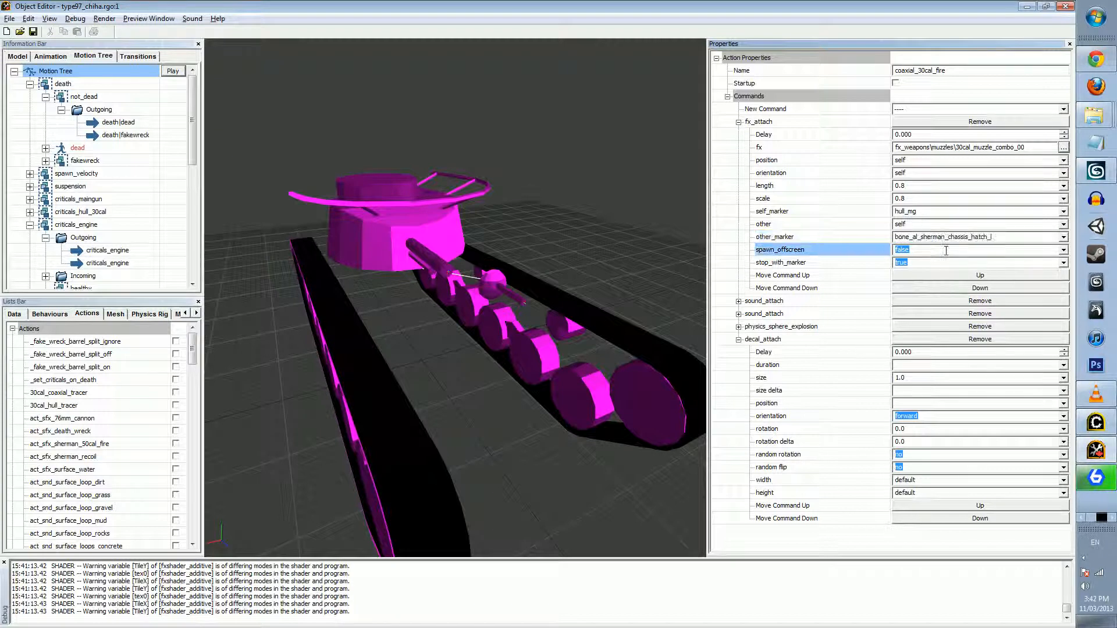
{"action": "left_click", "coordinate": [933, 262]}
{"action": "left_click", "coordinate": [945, 251]}
{"action": "left_click", "coordinate": [1064, 250]}
{"action": "left_click", "coordinate": [983, 260]}
{"action": "left_click", "coordinate": [972, 261]}
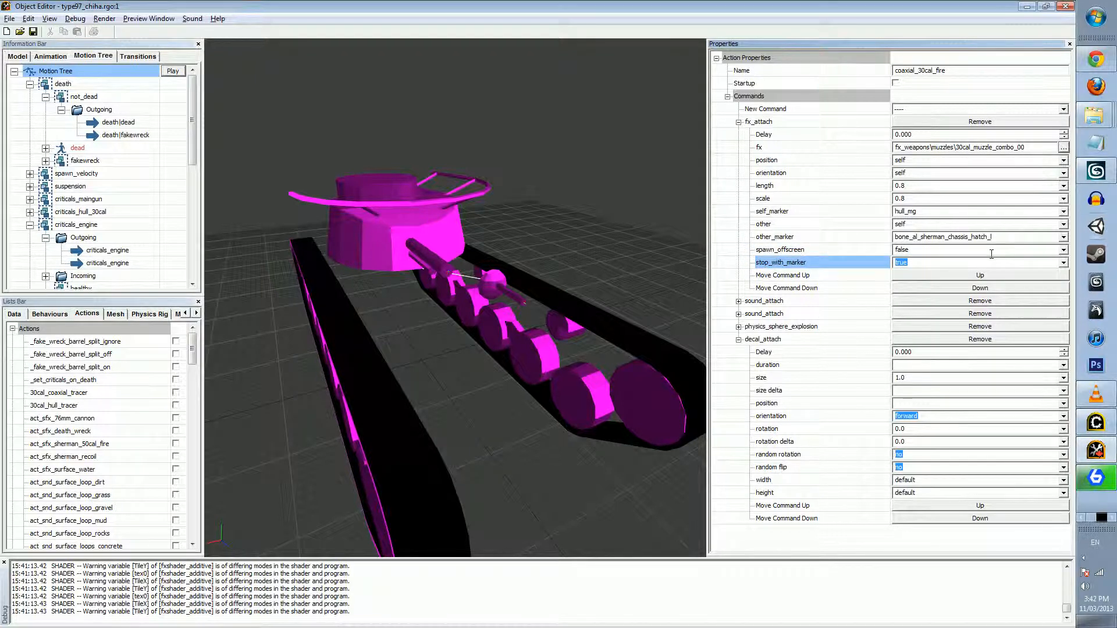
{"action": "left_click", "coordinate": [991, 253]}
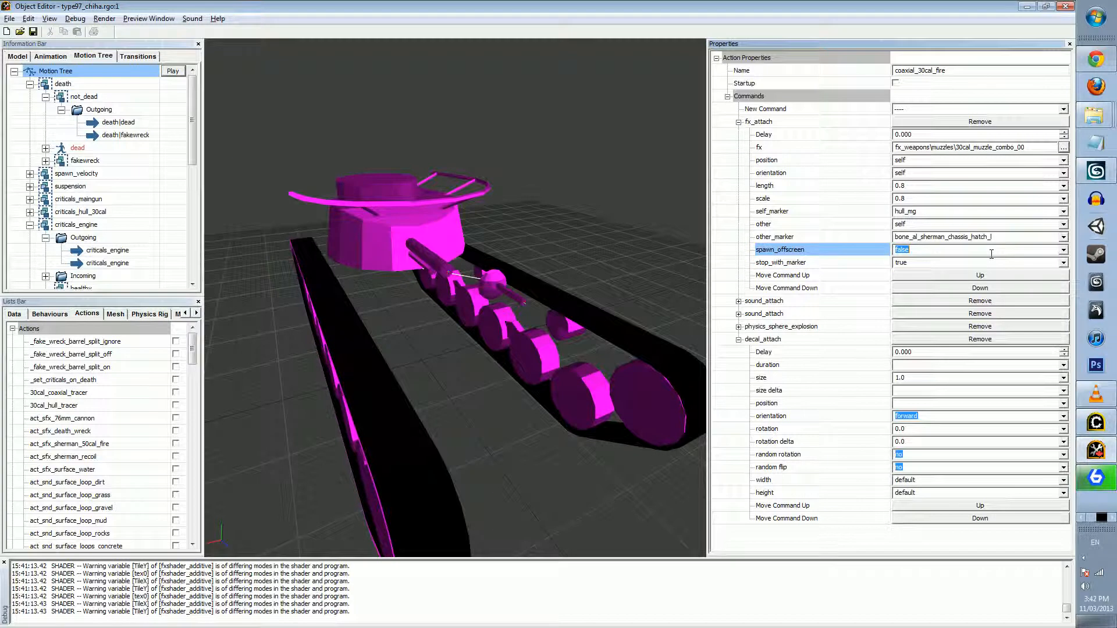
{"action": "left_click", "coordinate": [915, 263]}
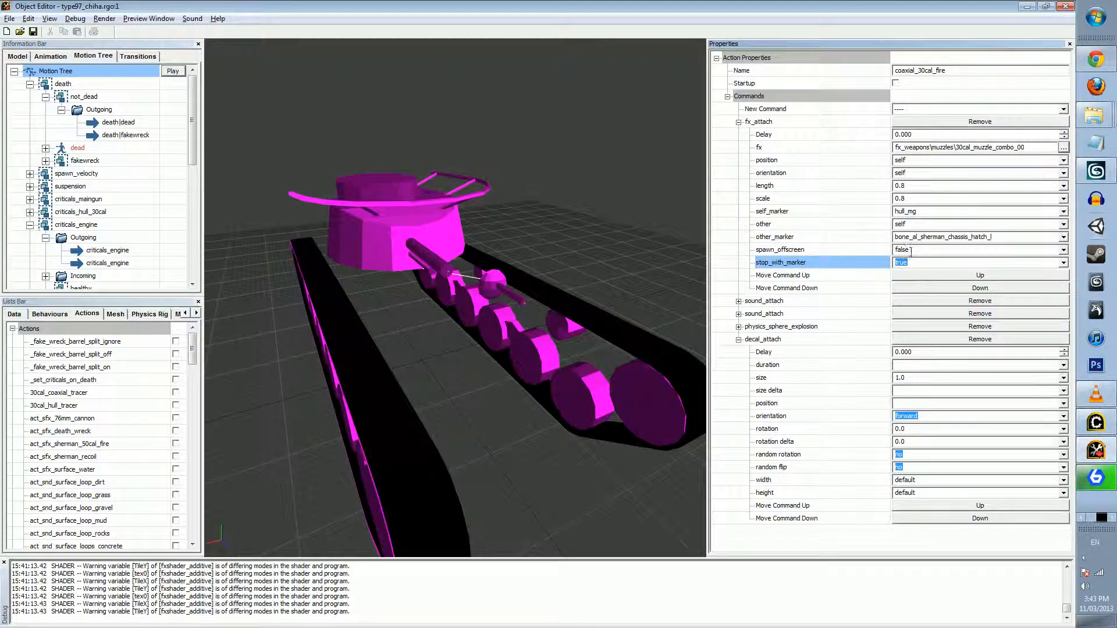
{"action": "left_click", "coordinate": [914, 250]}
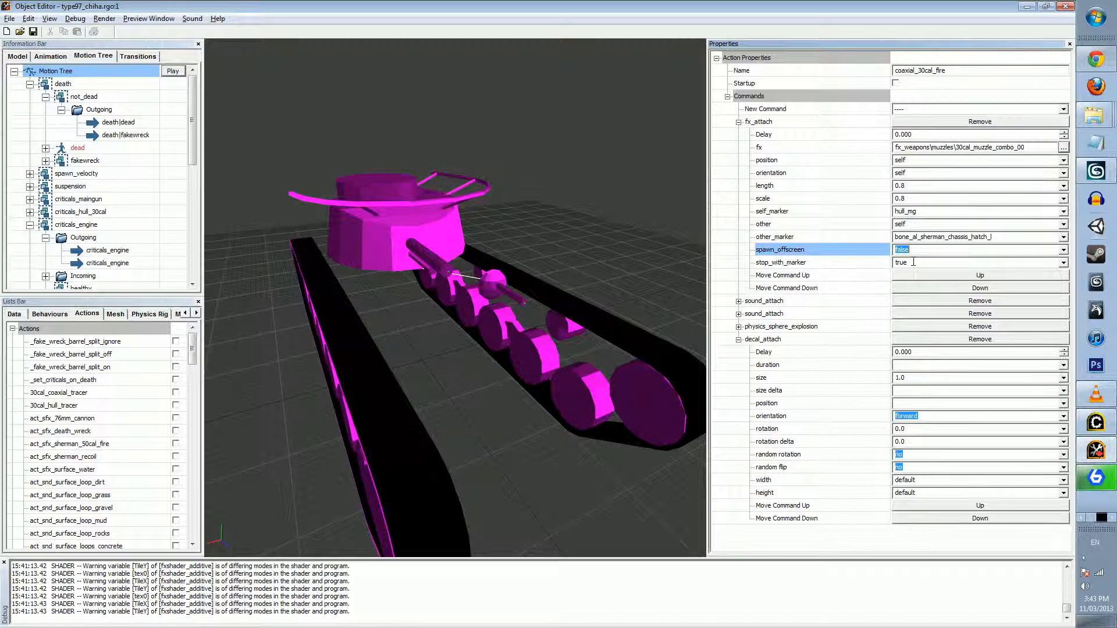
{"action": "left_click", "coordinate": [934, 262]}
Switch to Corsix's Mod Studio and inspect the fx_action_target_name value of m1919a4_coaxial_vehicle.rgd for comparison with the fx_attach other setting
{"action": "left_click", "coordinate": [931, 225]}
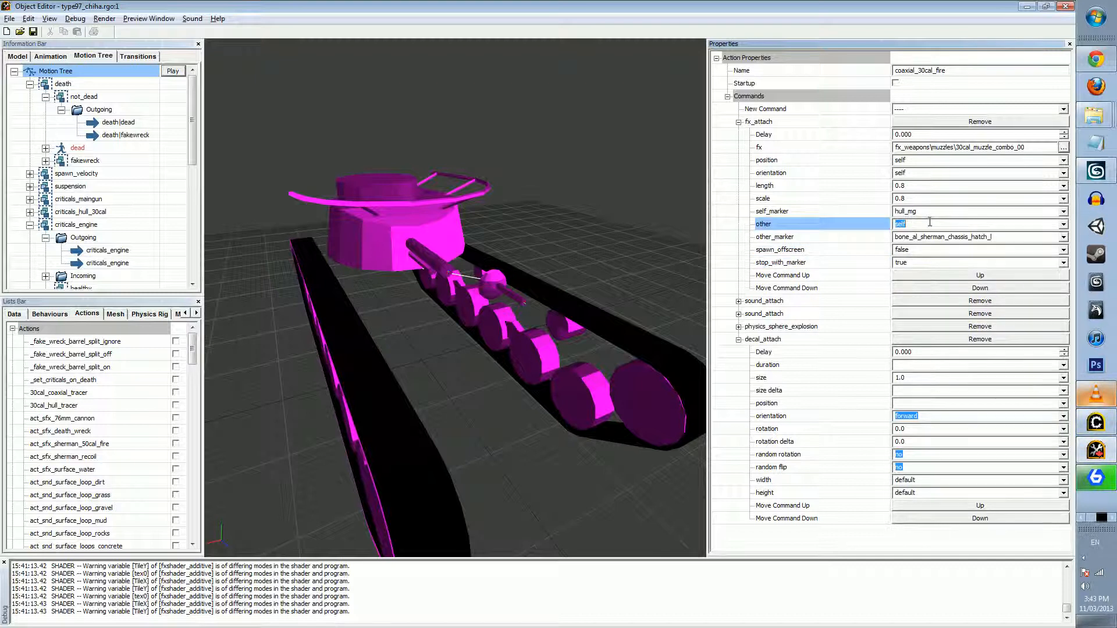
{"action": "left_click", "coordinate": [1106, 432]}
{"action": "left_click", "coordinate": [597, 84]}
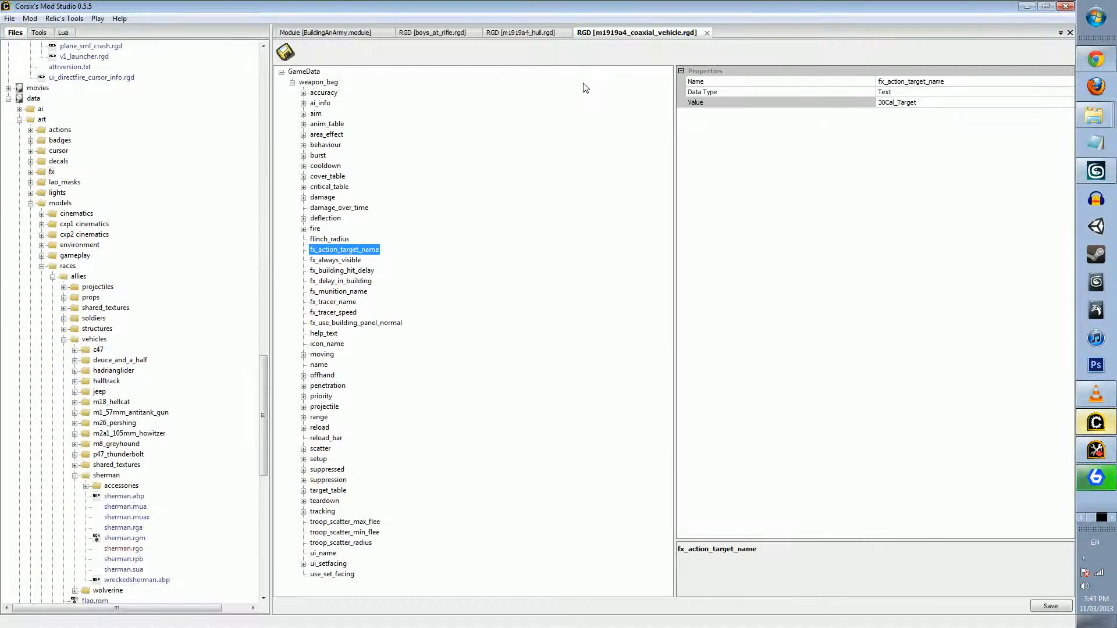
{"action": "left_click", "coordinate": [361, 252]}
{"action": "left_click_drag", "start_coordinate": [263, 414], "coordinate": [270, 310]}
{"action": "left_click", "coordinate": [576, 183]}
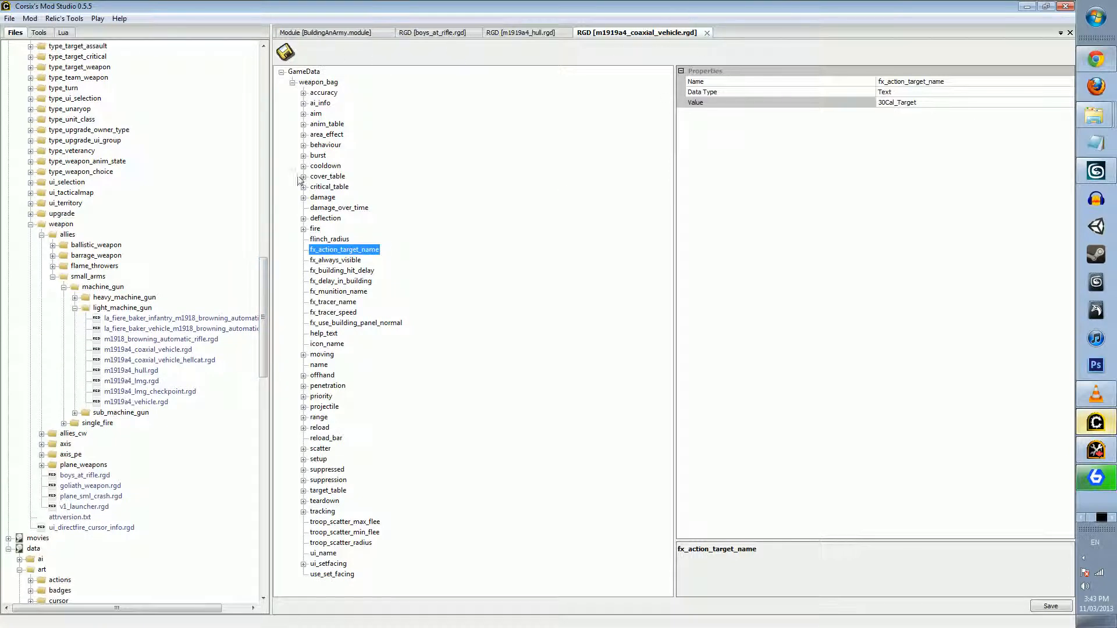
{"action": "left_click", "coordinate": [333, 252]}
{"action": "left_click", "coordinate": [317, 259]}
{"action": "left_click", "coordinate": [332, 254]}
{"action": "left_click", "coordinate": [907, 102]}
{"action": "left_click", "coordinate": [907, 102]}
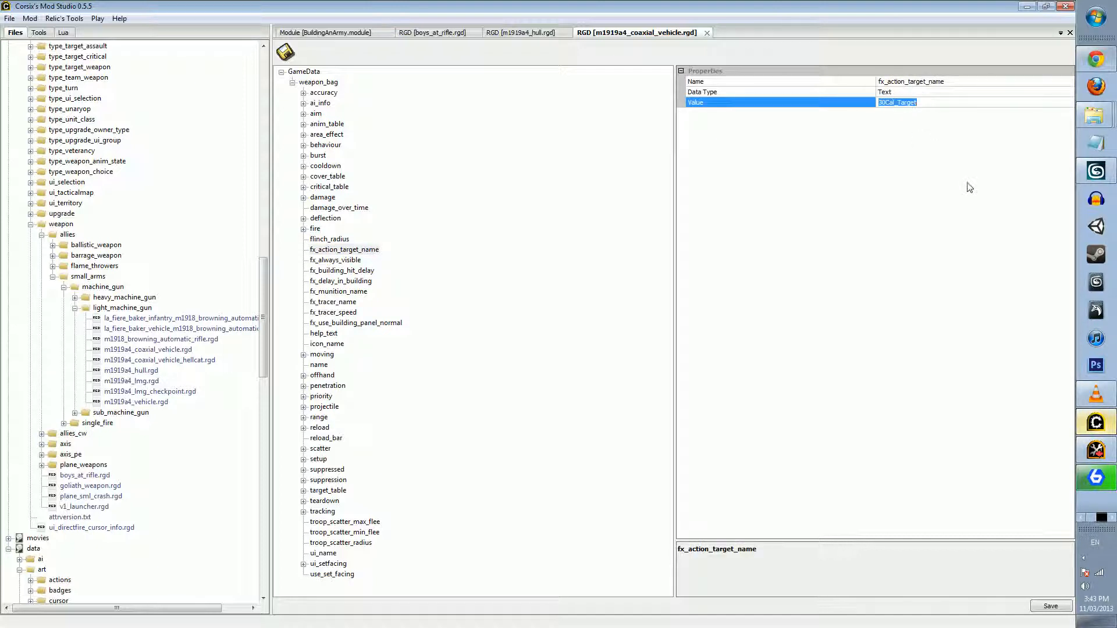
Return to Object Editor and inspect the other and other_marker settings of the 30cal_coaxial_tracer action's fx_attach
{"action": "key", "text": "alt+Tab"}
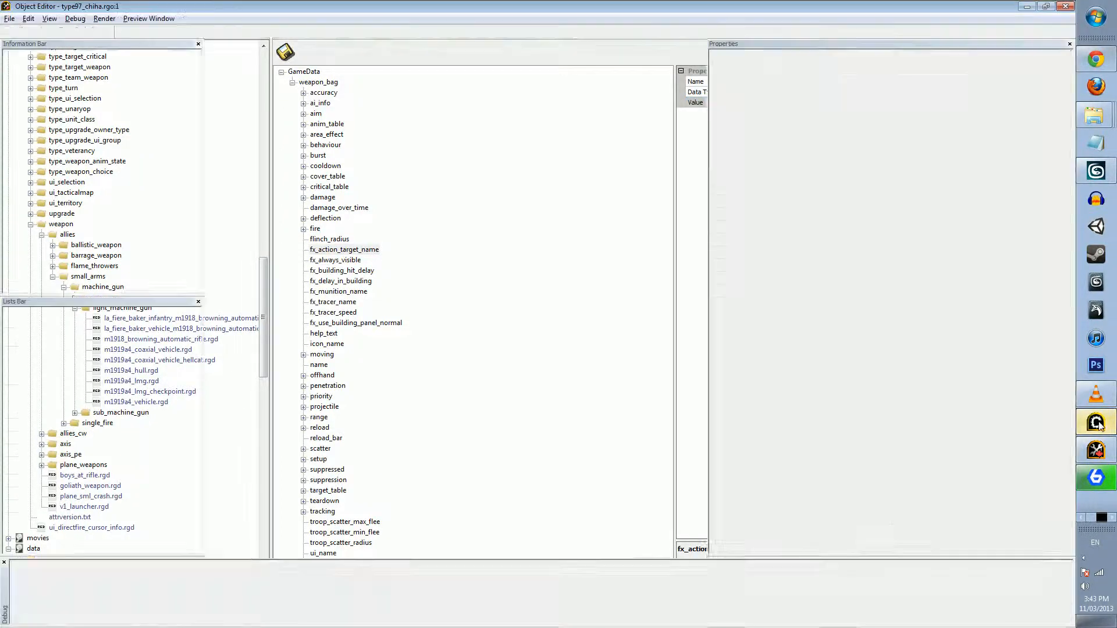
{"action": "left_click", "coordinate": [925, 223]}
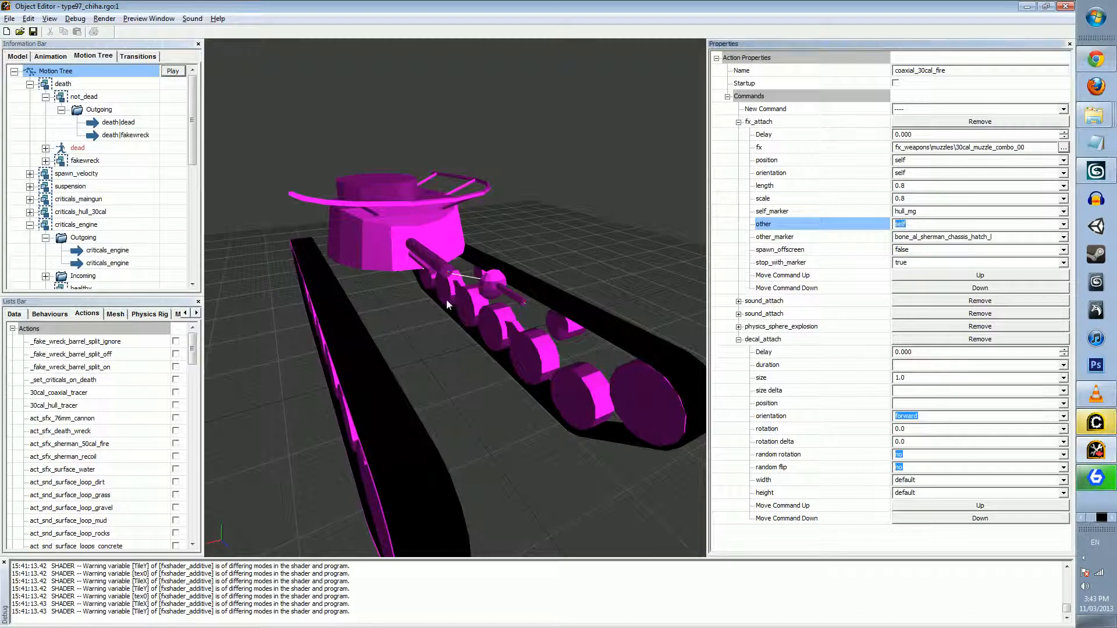
{"action": "left_click", "coordinate": [78, 394]}
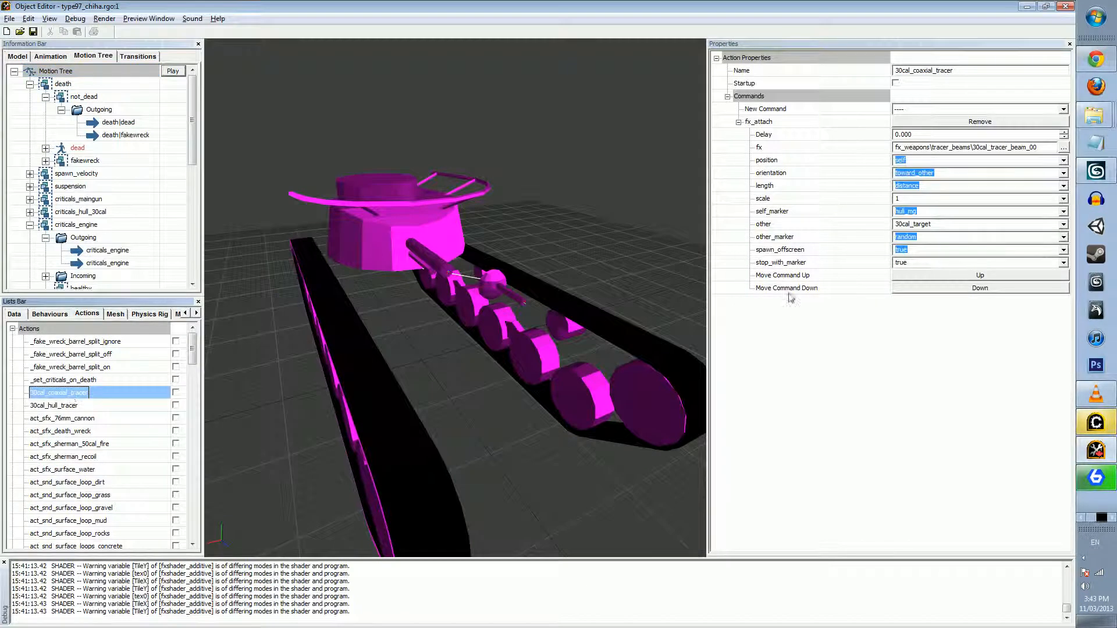
{"action": "left_click", "coordinate": [945, 226]}
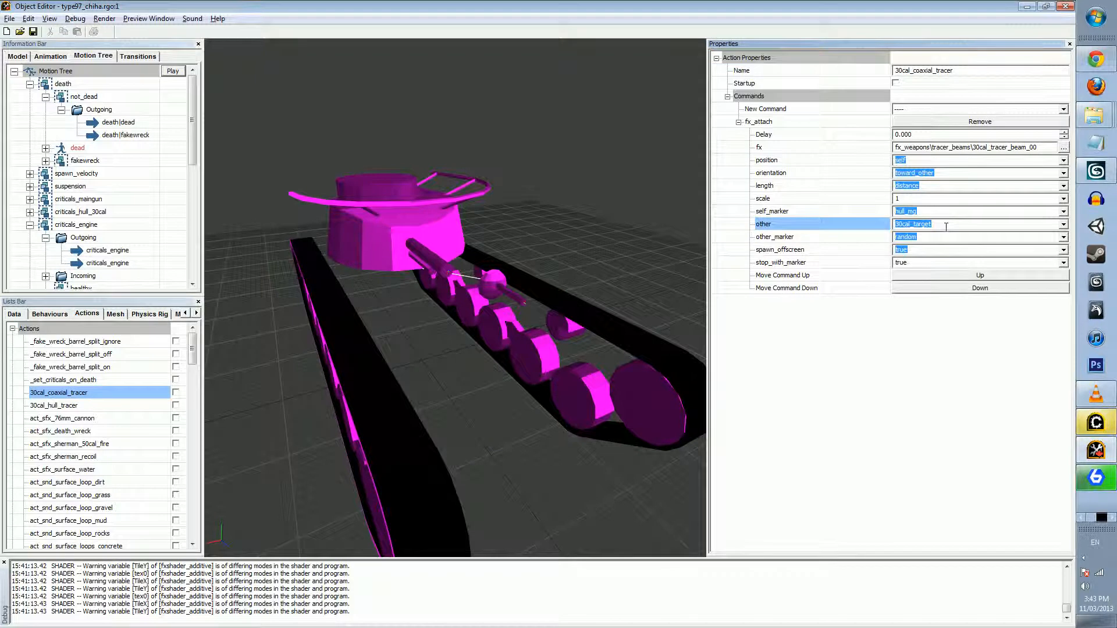
{"action": "left_click", "coordinate": [972, 238]}
{"action": "left_click", "coordinate": [926, 223]}
{"action": "left_click", "coordinate": [922, 223]}
Compare the fx_action_target_name value in Corsix's Mod Studio with the tracer's other setting in Object Editor
{"action": "left_click", "coordinate": [1096, 422]}
{"action": "left_click", "coordinate": [575, 177]}
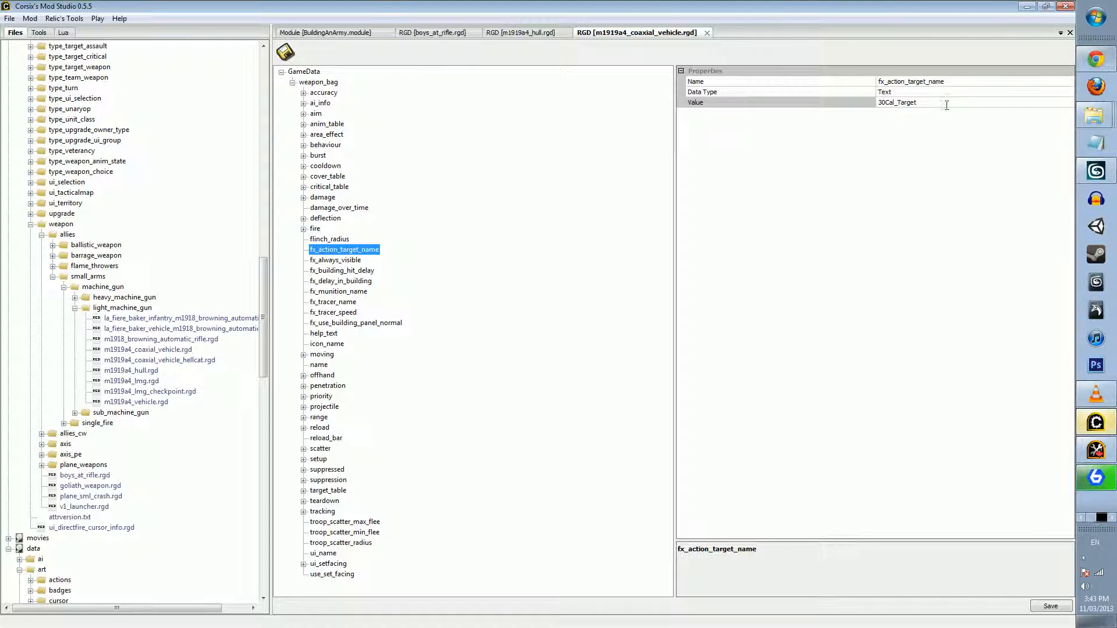
{"action": "left_click_drag", "start_coordinate": [918, 103], "coordinate": [884, 104]}
{"action": "double_click", "coordinate": [884, 104]}
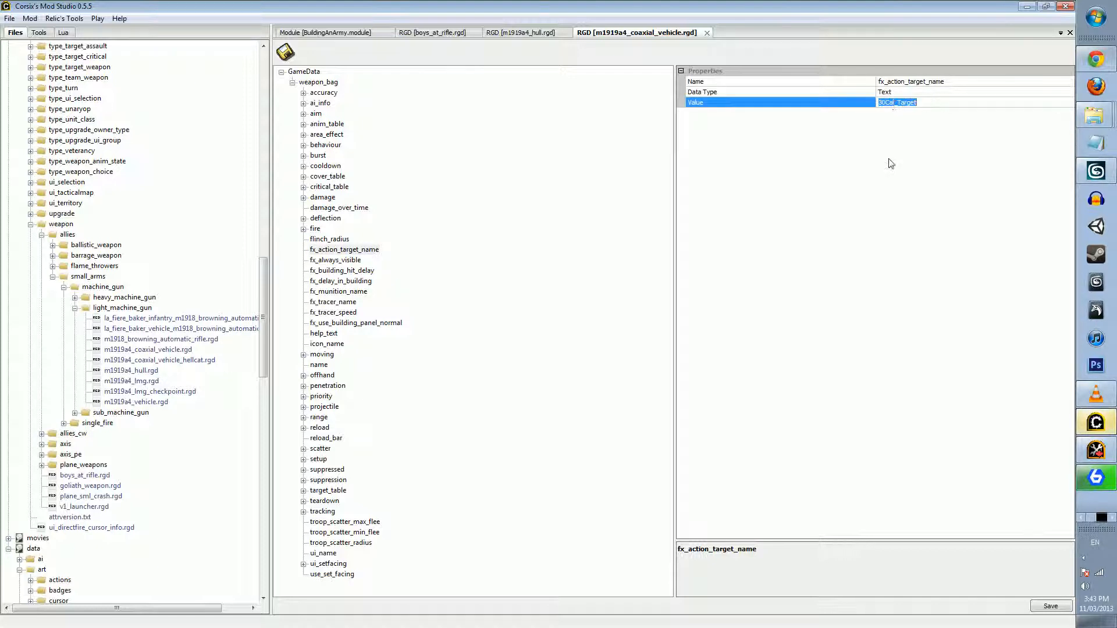
{"action": "left_click", "coordinate": [1095, 423]}
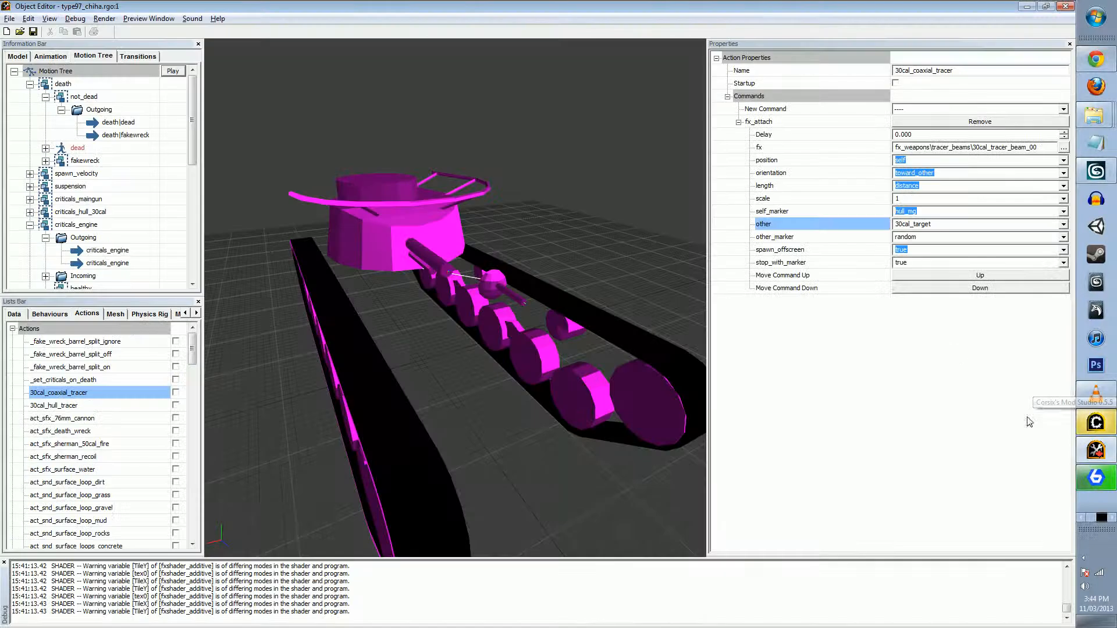
{"action": "left_click", "coordinate": [922, 224]}
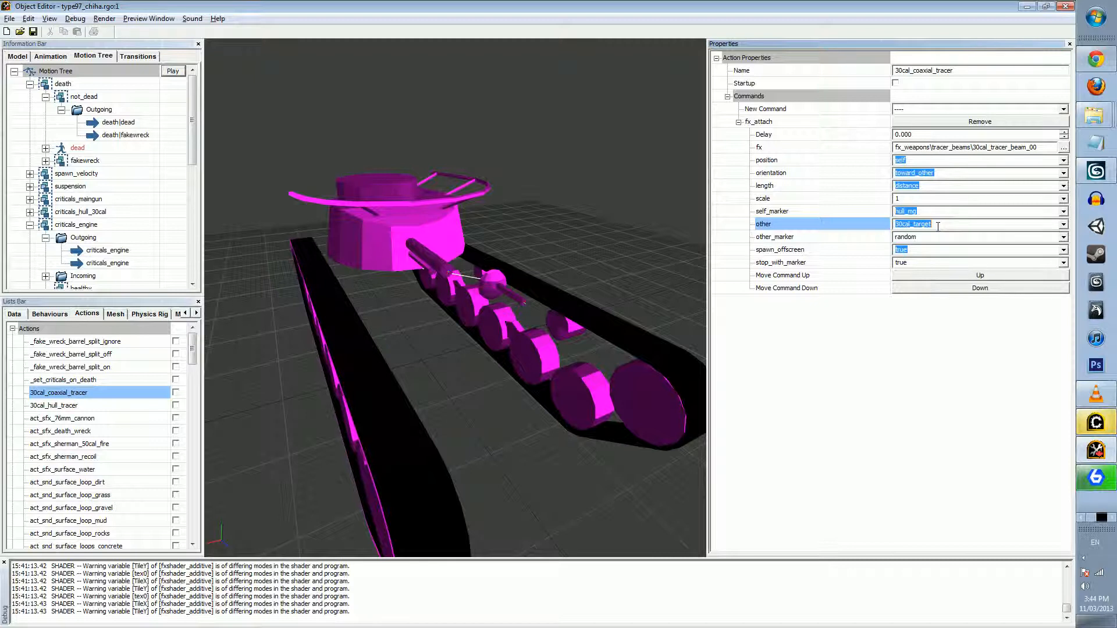
{"action": "left_click", "coordinate": [1096, 422]}
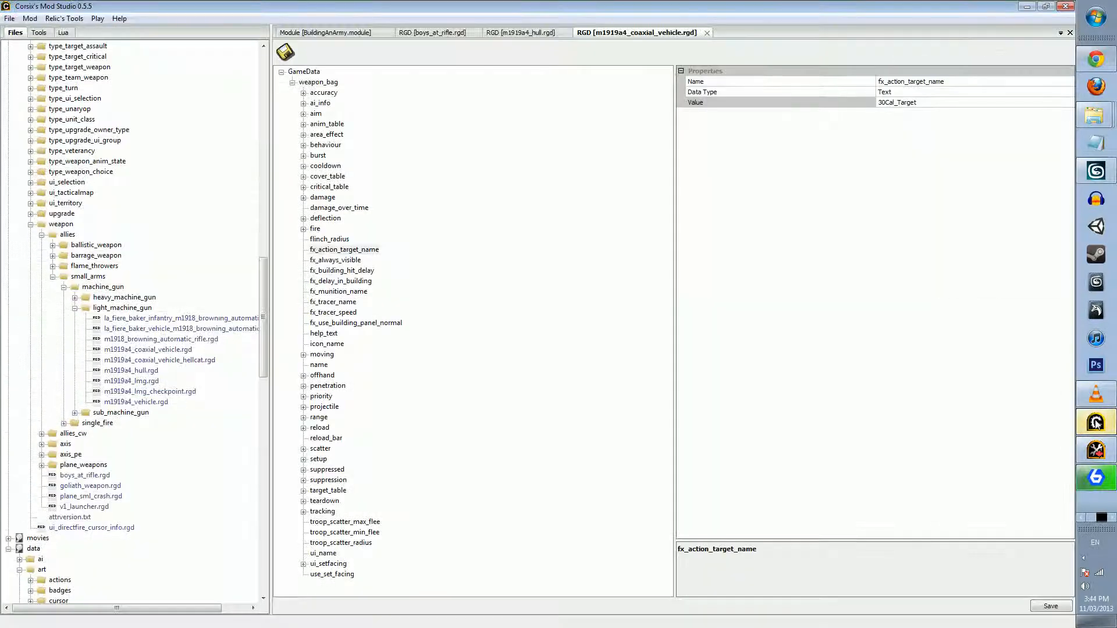
{"action": "left_click", "coordinate": [1096, 423]}
Examine the 30cal_coaxial_tracer fx_attach other_marker options and its spawn_offscreen and stop_with_marker settings
{"action": "left_click", "coordinate": [957, 236]}
{"action": "left_click", "coordinate": [1063, 236]}
{"action": "left_click", "coordinate": [1063, 236]}
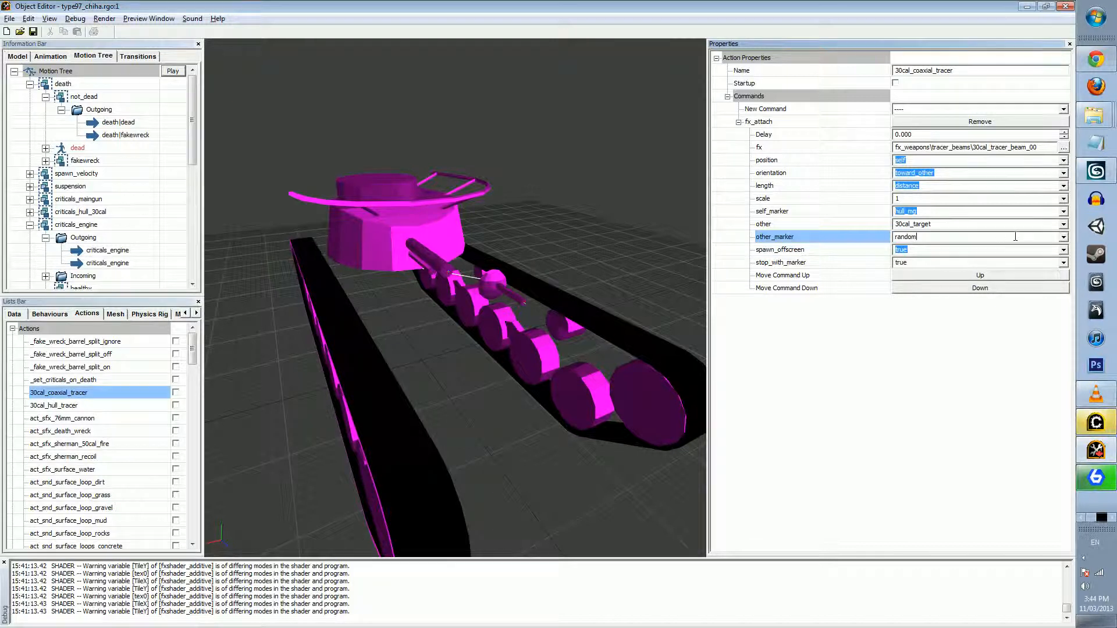
{"action": "left_click", "coordinate": [940, 250]}
{"action": "left_click", "coordinate": [924, 263]}
{"action": "left_click", "coordinate": [935, 251]}
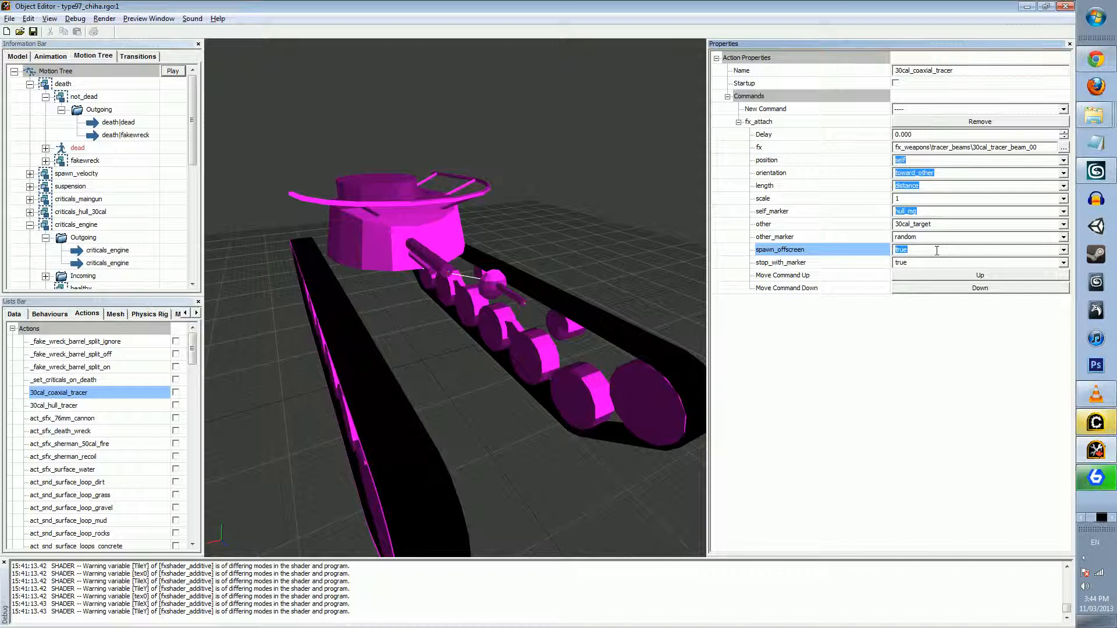
{"action": "left_click", "coordinate": [917, 262]}
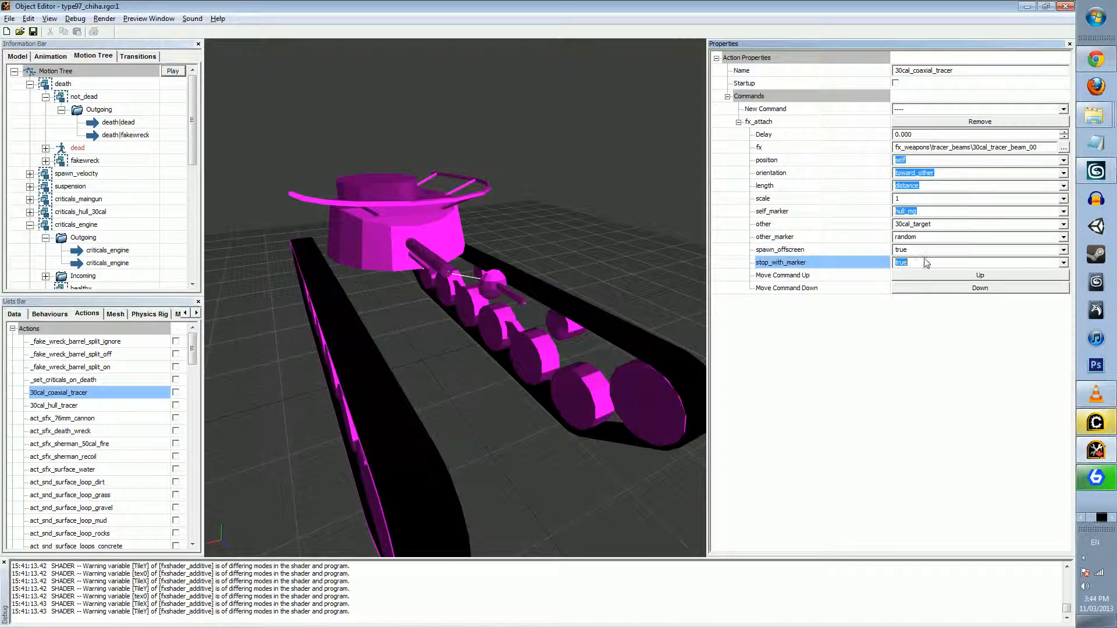
{"action": "left_click", "coordinate": [932, 251]}
{"action": "left_click", "coordinate": [917, 261]}
View the tank's mesh selectors, and return to the actions list
{"action": "right_click_drag", "start_coordinate": [456, 198], "coordinate": [361, 189]}
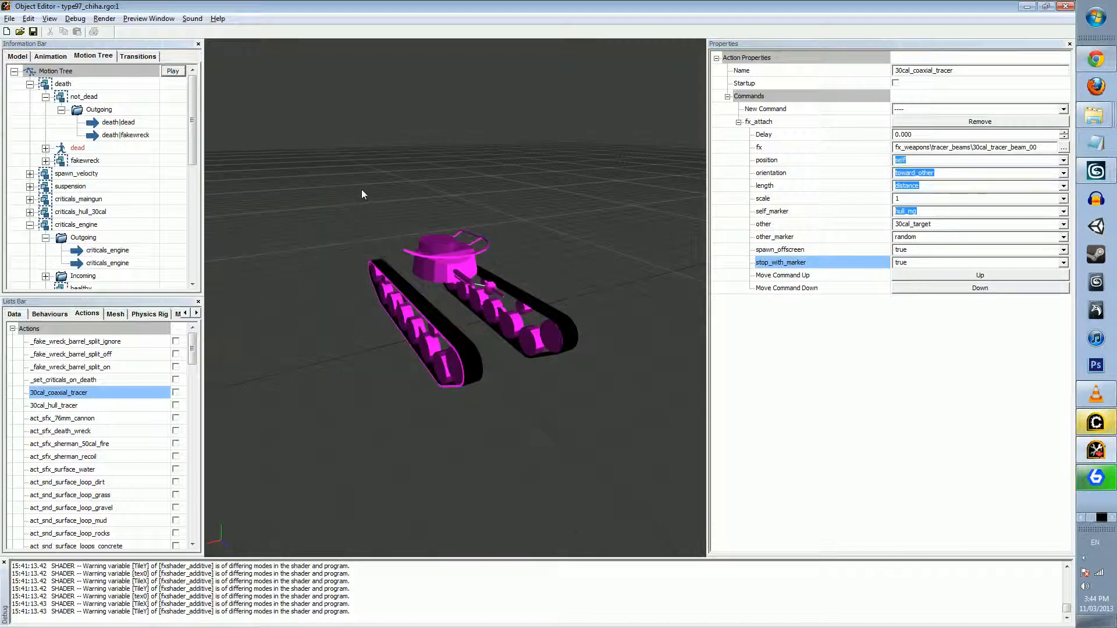
{"action": "left_click", "coordinate": [125, 315]}
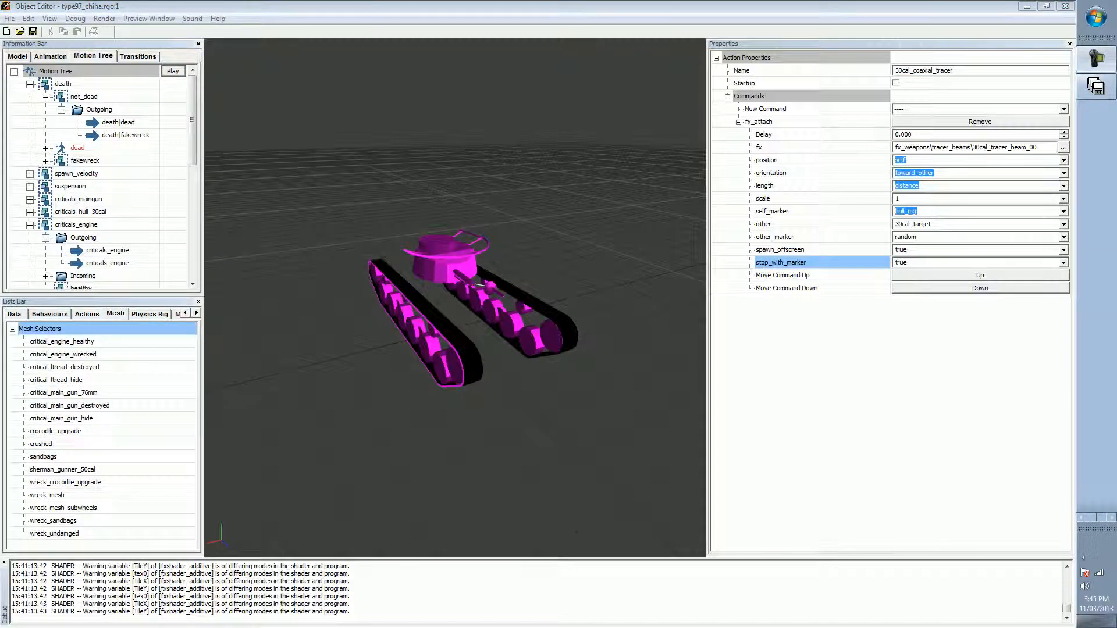
{"action": "left_click", "coordinate": [1083, 557]}
{"action": "left_click", "coordinate": [87, 314]}
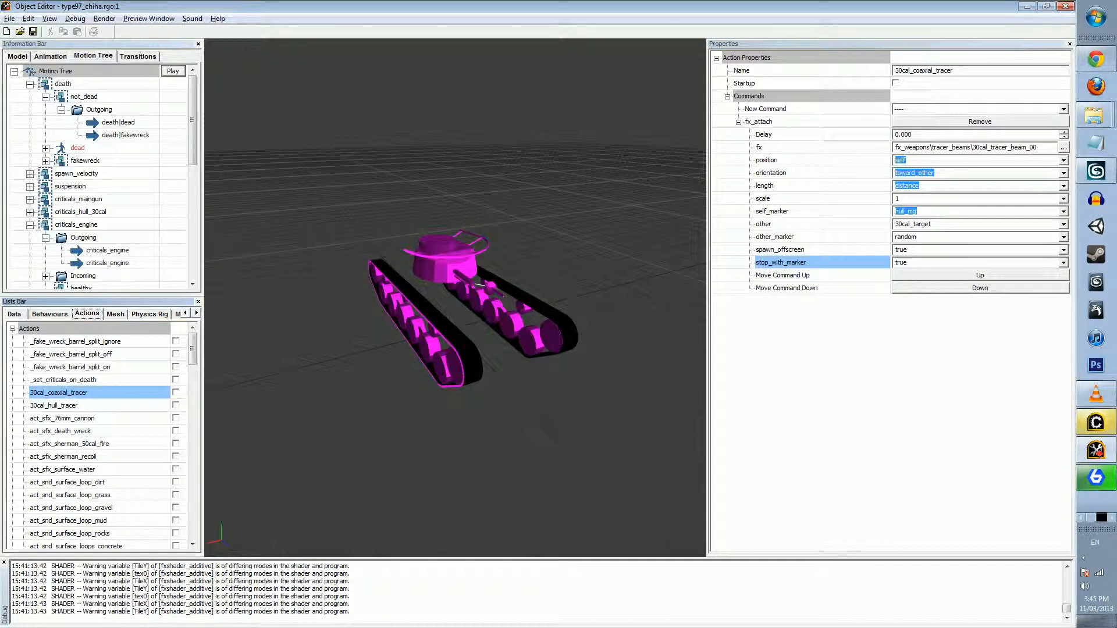